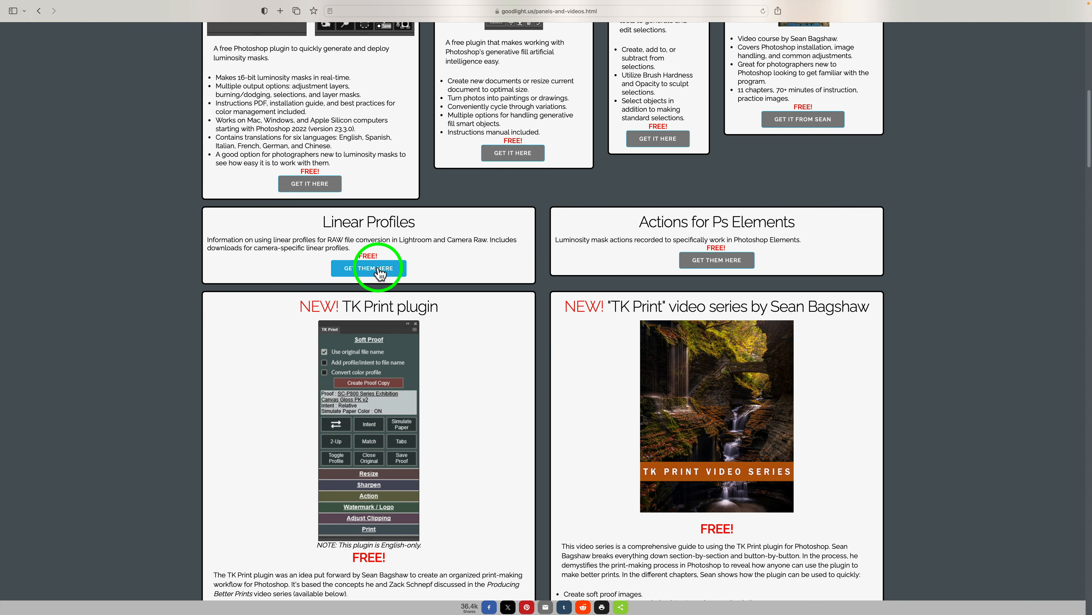
Open the Linear Profiles page and look through the article and the download section's list of camera models.
{"action": "left_click", "coordinate": [380, 272]}
{"action": "scroll", "coordinate": [449, 275], "scroll_direction": "down", "scroll_amount": 7}
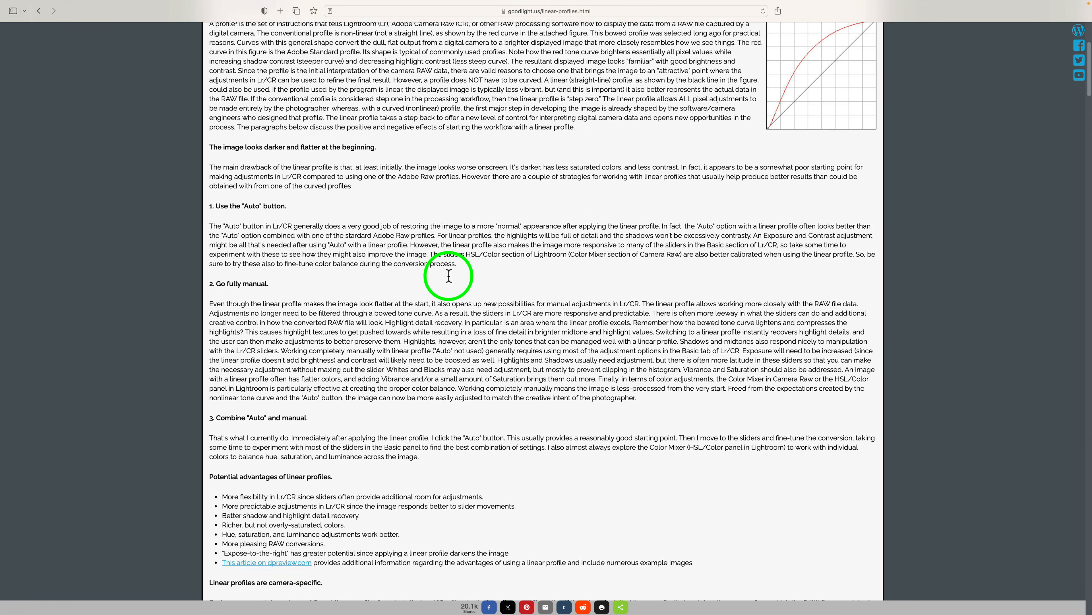
{"action": "scroll", "coordinate": [448, 275], "scroll_direction": "down", "scroll_amount": 15}
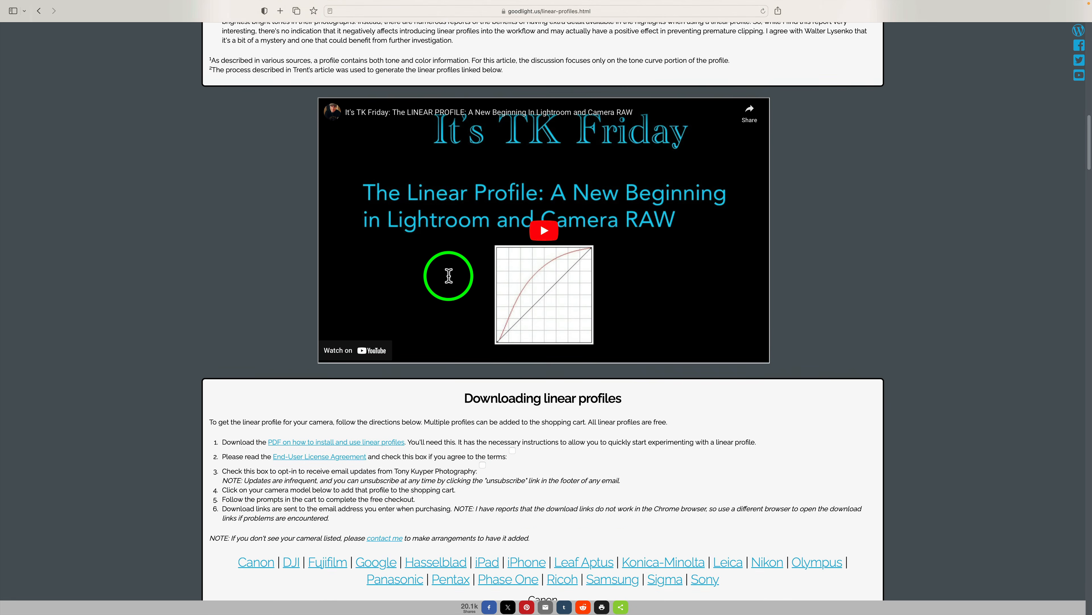
{"action": "scroll", "coordinate": [448, 276], "scroll_direction": "down", "scroll_amount": 7}
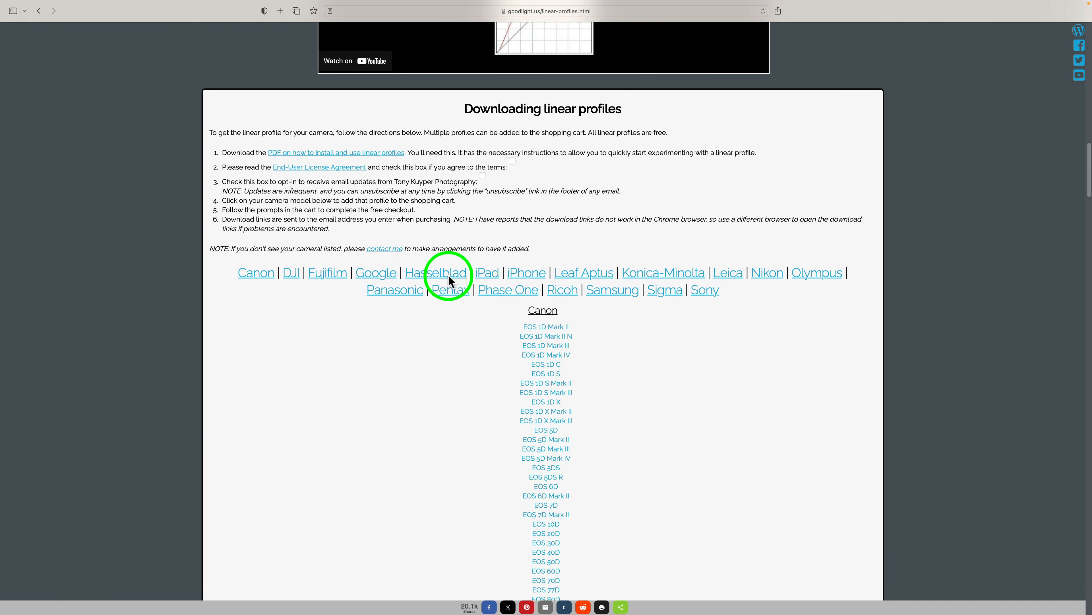
{"action": "scroll", "coordinate": [448, 275], "scroll_direction": "down", "scroll_amount": 5}
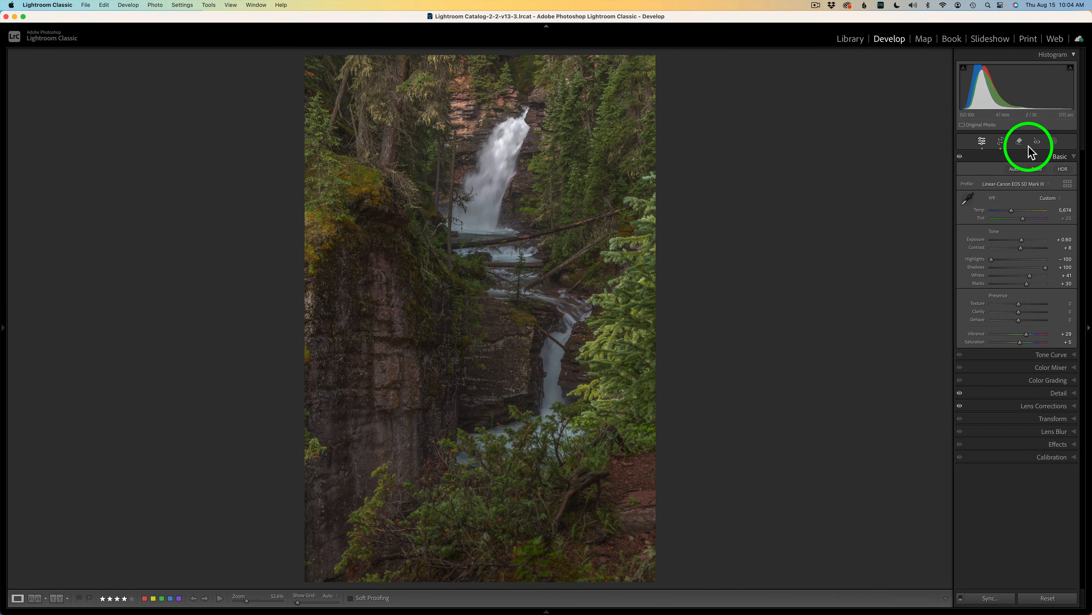
Switch to Lightroom Classic and review the waterfall photo's crop, Detail and Lens Corrections settings.
{"action": "left_click", "coordinate": [1001, 141]}
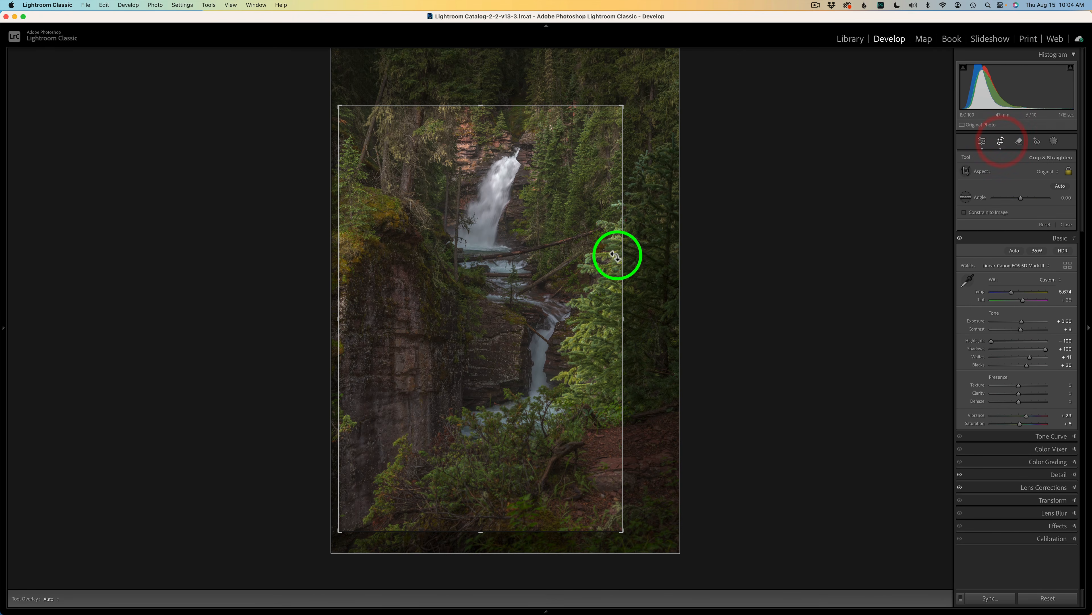
{"action": "left_click", "coordinate": [1001, 142]}
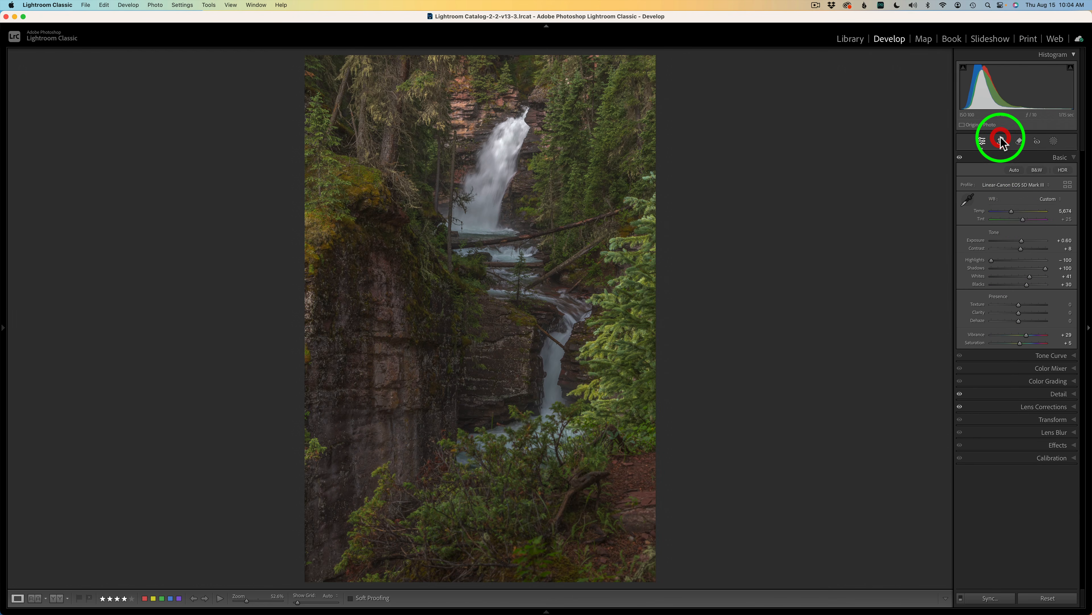
{"action": "left_click", "coordinate": [1026, 392]}
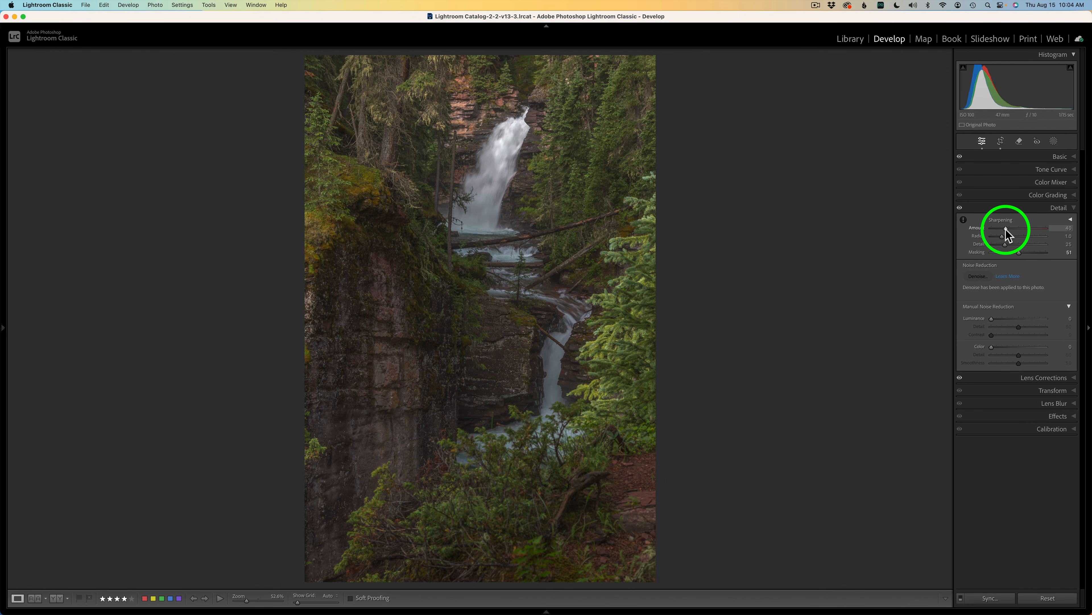
{"action": "left_click", "coordinate": [1003, 207]}
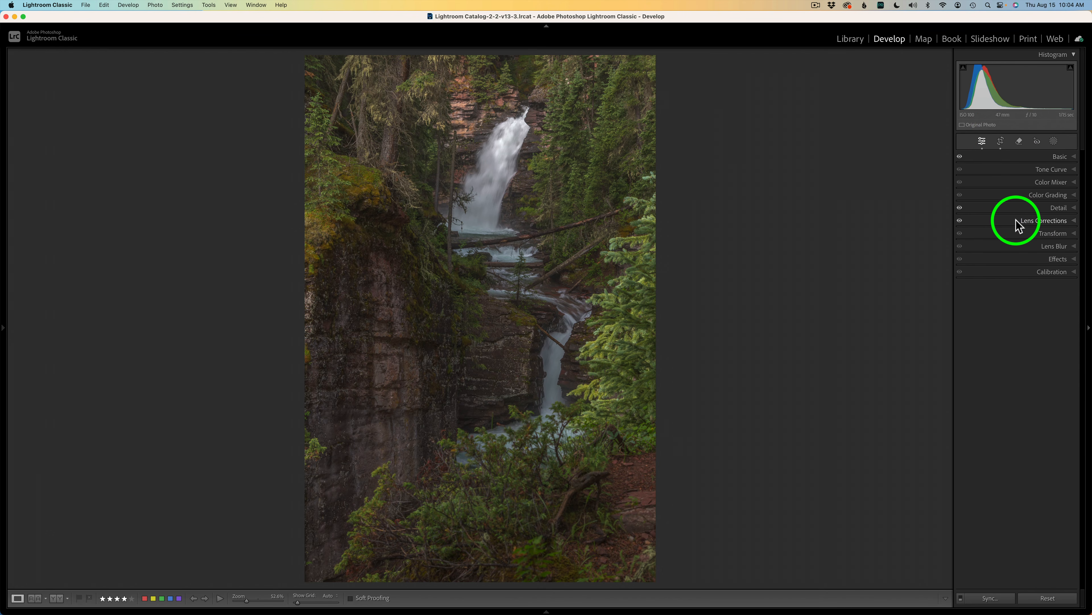
{"action": "left_click", "coordinate": [1019, 223]}
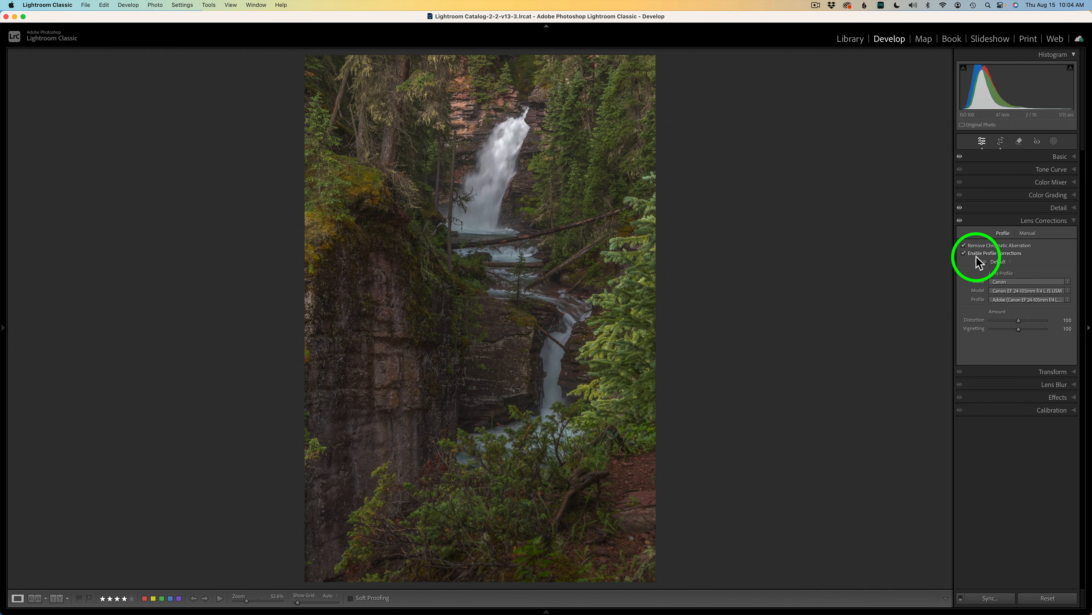
{"action": "left_click", "coordinate": [989, 221]}
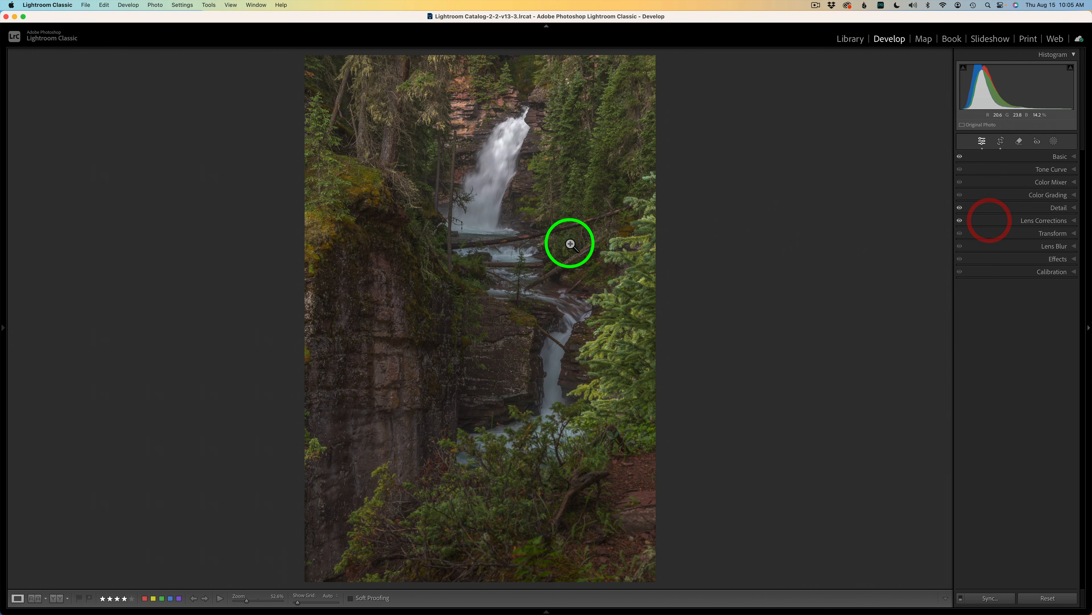
Send the waterfall photo from Lightroom to Adobe Photoshop 2024 for editing.
{"action": "right_click", "coordinate": [540, 238]}
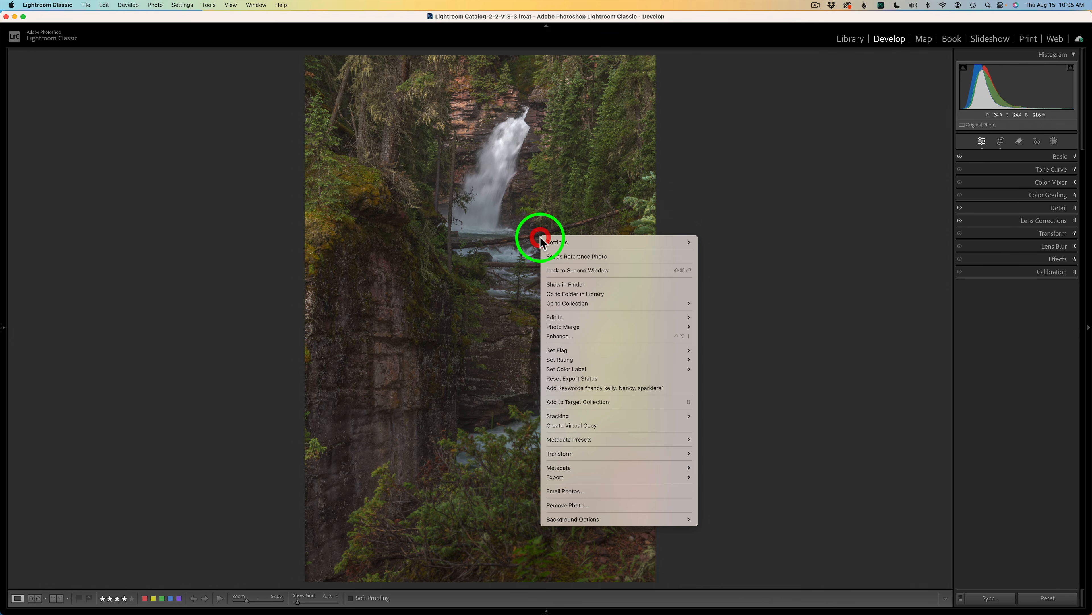
{"action": "mouse_move", "coordinate": [580, 316]}
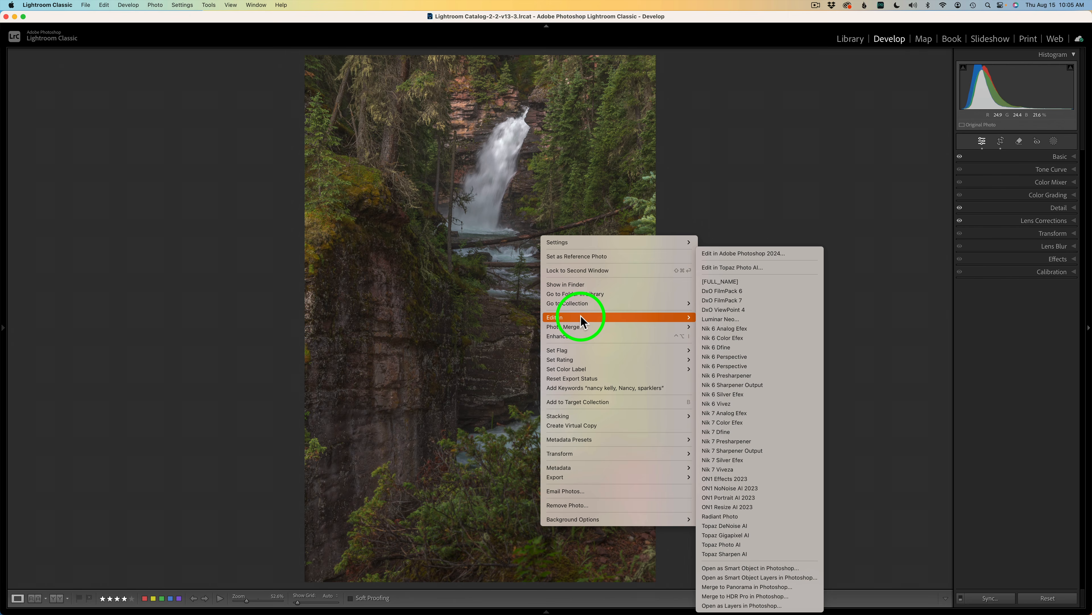
{"action": "left_click", "coordinate": [760, 255]}
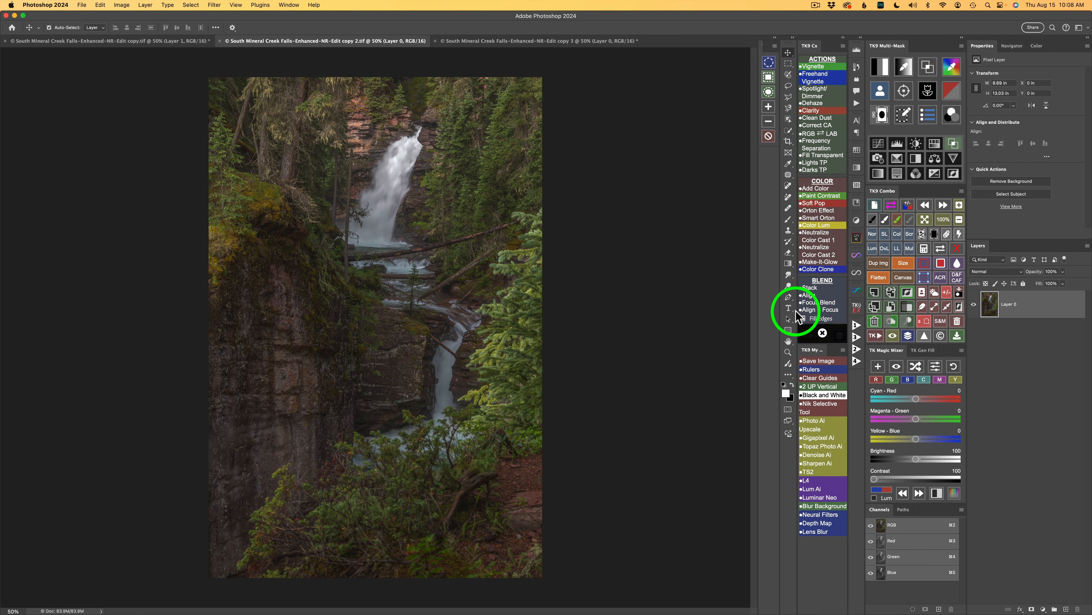
Generate the RGB midtones 3 luminosity mask and output it as the mask of a TK Color Grading layer.
{"action": "left_click", "coordinate": [883, 67]}
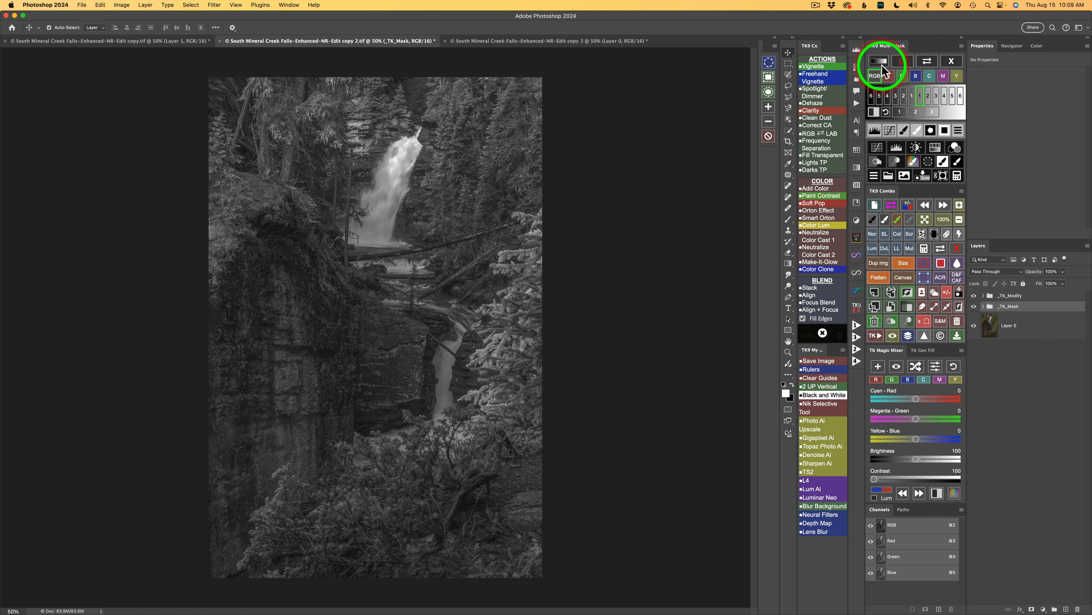
{"action": "left_click", "coordinate": [933, 113]}
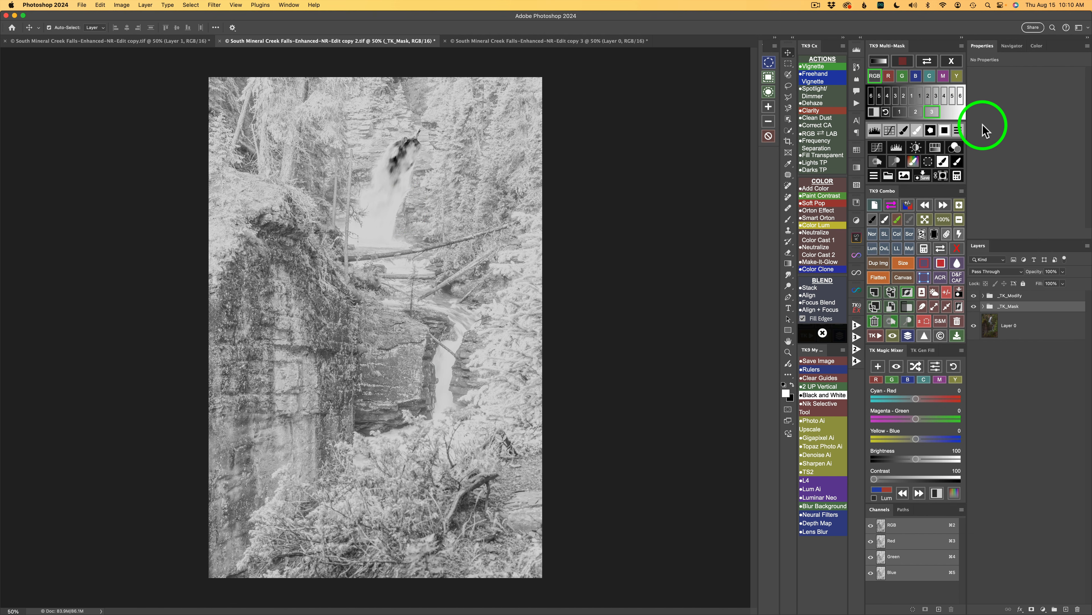
{"action": "left_click", "coordinate": [956, 148]}
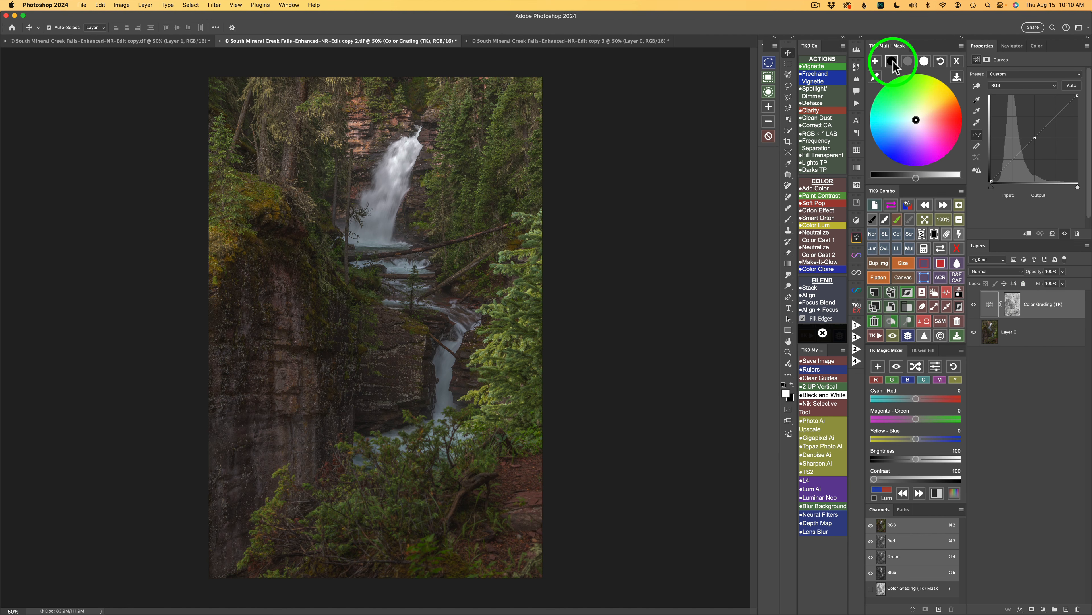
Darken the shadows of the Color Grading layer to a brightness of -25.
{"action": "left_click", "coordinate": [893, 64]}
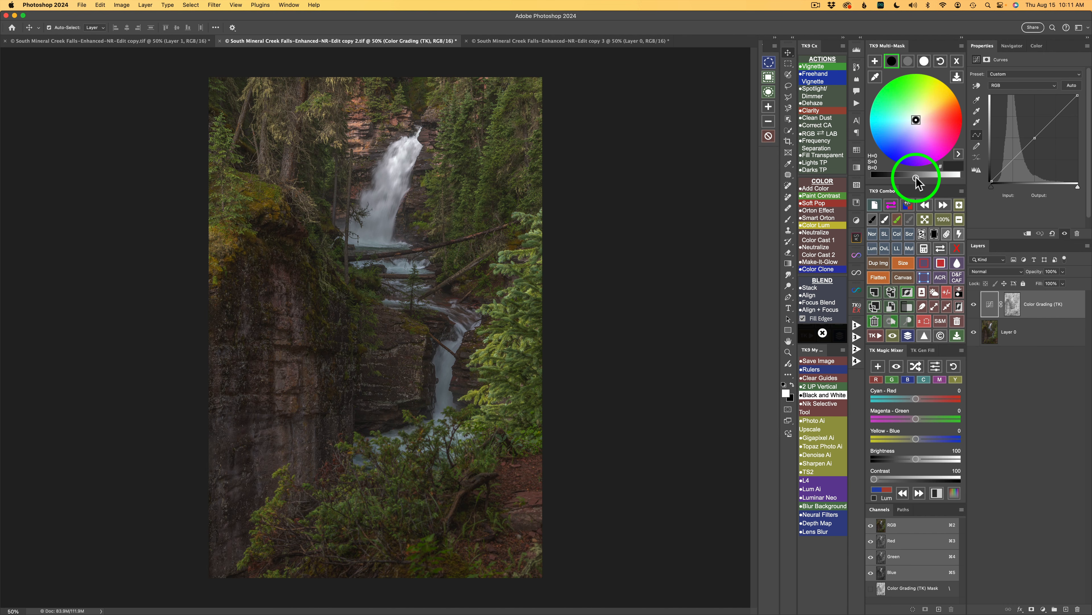
{"action": "left_click_drag", "start_coordinate": [916, 177], "coordinate": [903, 177]}
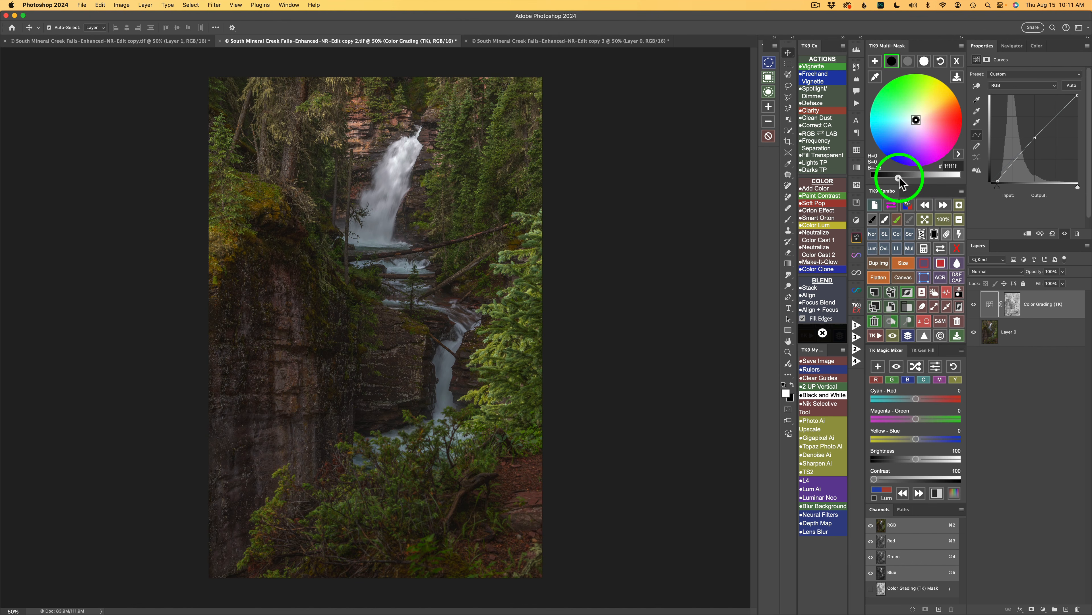
{"action": "left_click_drag", "start_coordinate": [899, 177], "coordinate": [901, 177]}
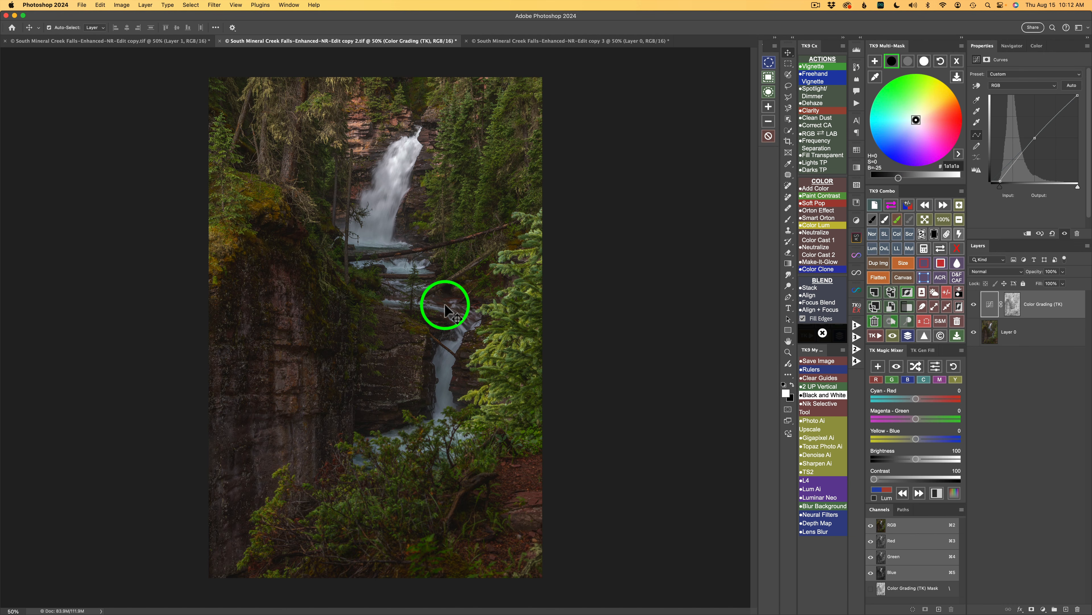
Brighten the midtones of the Color Grading layer to a brightness of 32 and compare the image with the layer hidden and shown.
{"action": "left_click", "coordinate": [909, 60]}
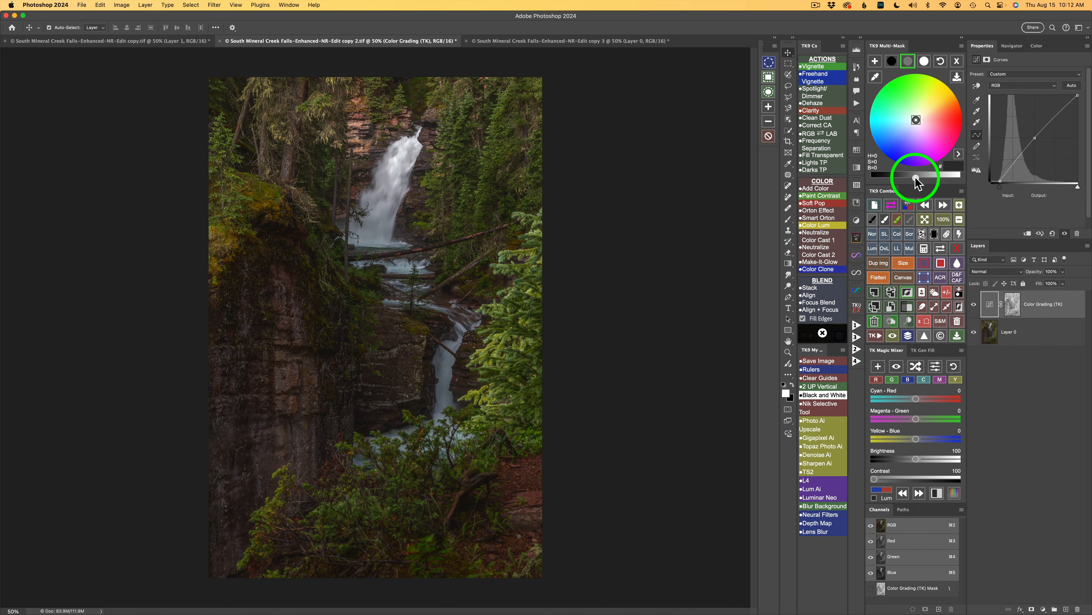
{"action": "left_click_drag", "start_coordinate": [916, 181], "coordinate": [923, 178]}
{"action": "left_click", "coordinate": [1036, 135]}
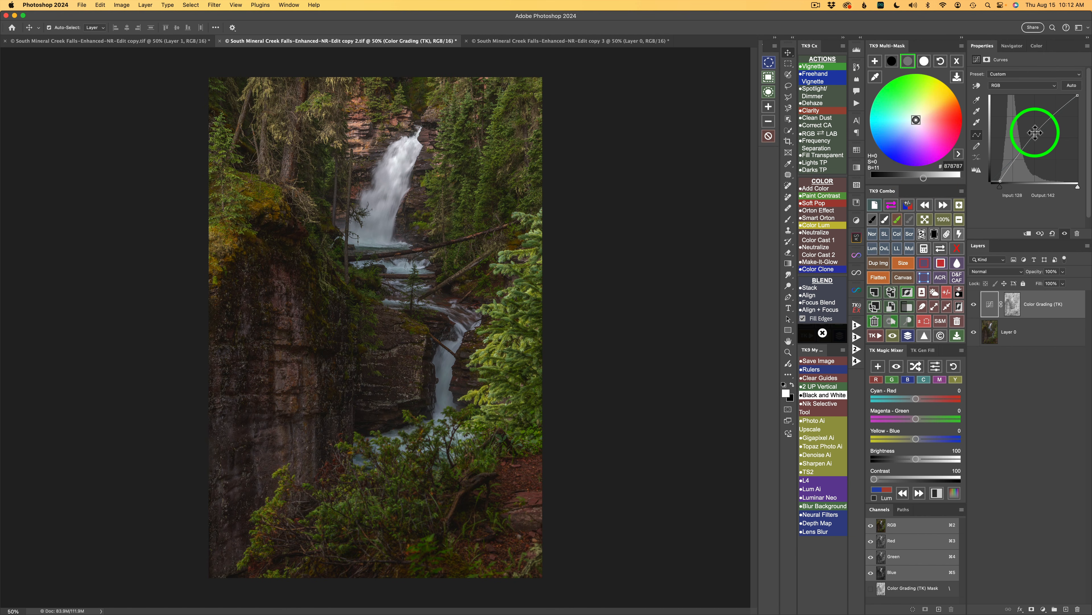
{"action": "left_click", "coordinate": [924, 176]}
{"action": "left_click_drag", "start_coordinate": [924, 177], "coordinate": [939, 175]}
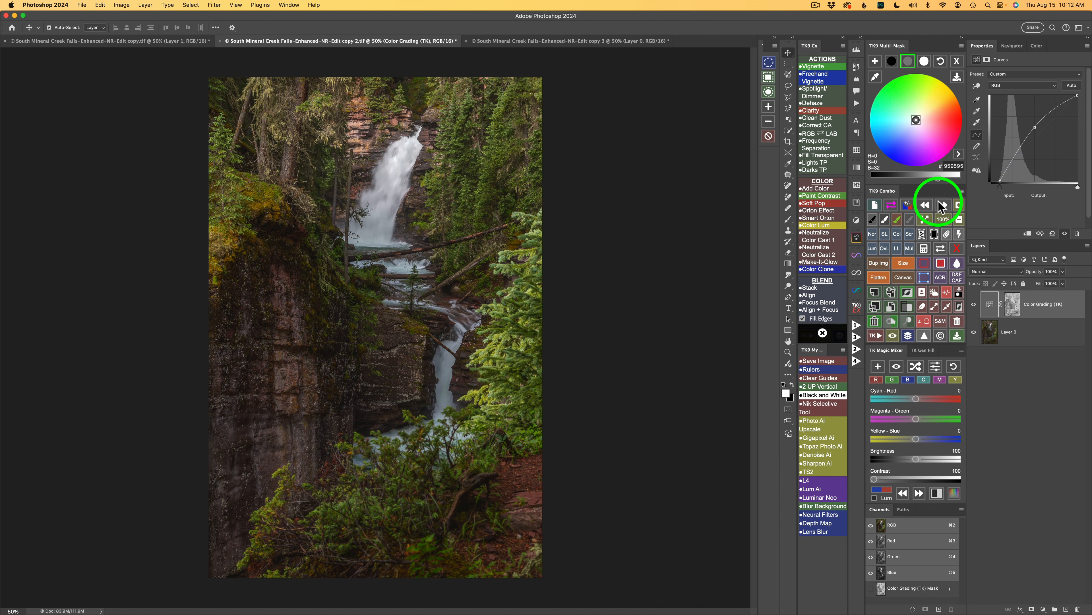
{"action": "left_click", "coordinate": [974, 305]}
{"action": "left_click", "coordinate": [975, 305]}
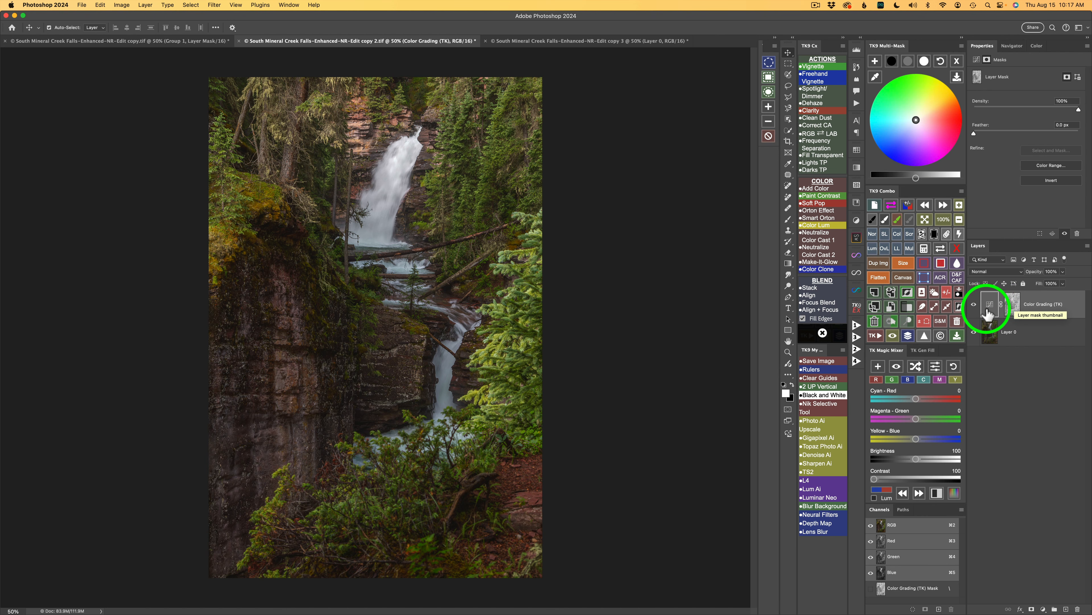
Place the Color Grading layer in a white-masked group, paint black at 30% opacity over the upper waterfall on its mask, and collapse the group.
{"action": "left_click", "coordinate": [911, 306]}
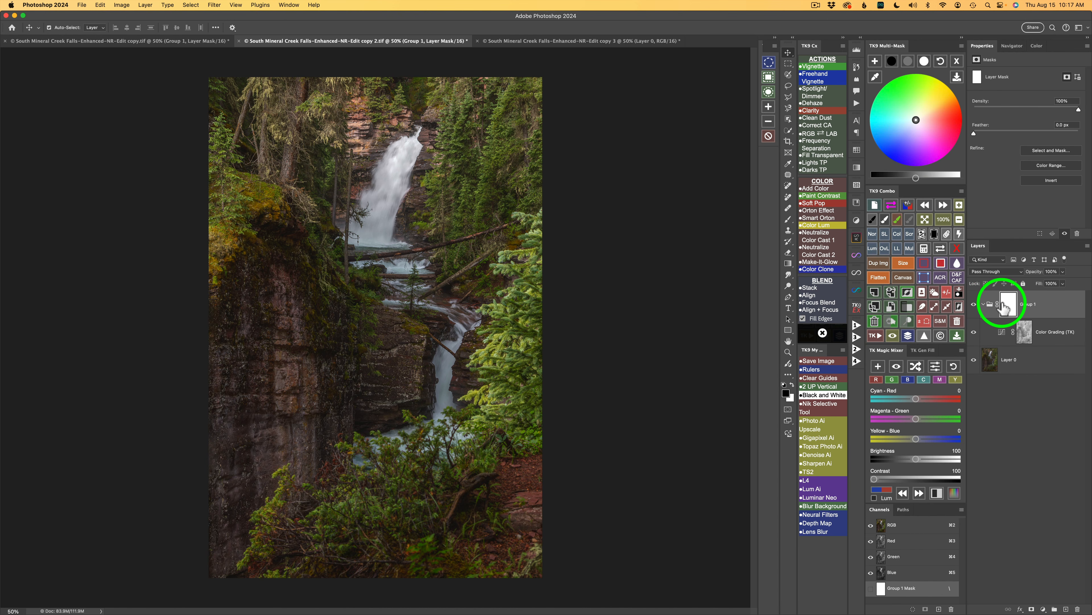
{"action": "left_click", "coordinate": [874, 221]}
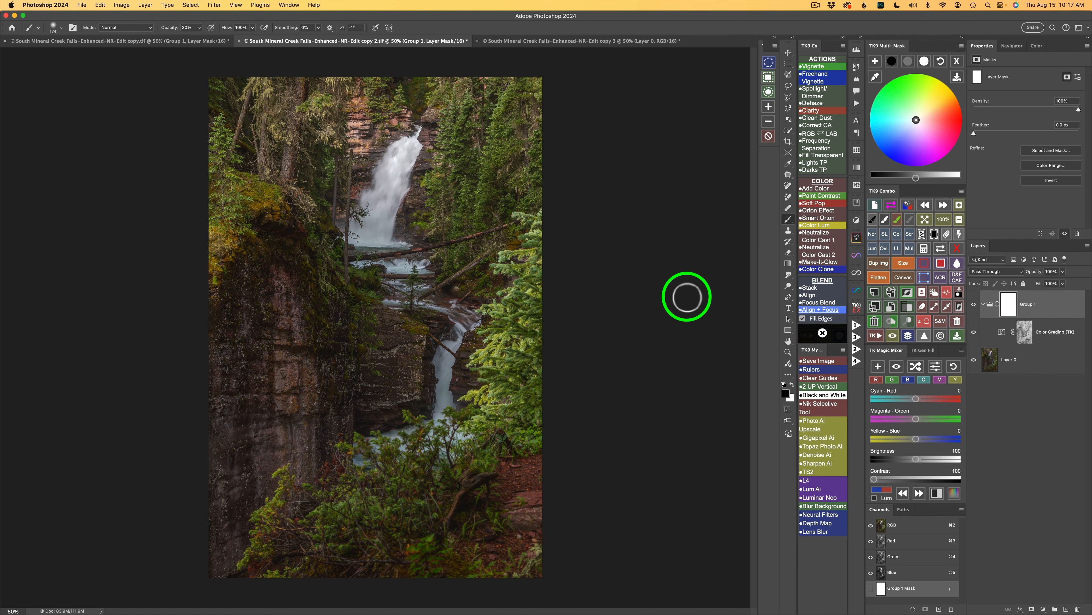
{"action": "mouse_move", "coordinate": [400, 145]}
{"action": "left_mouse_down"}
{"action": "mouse_move", "coordinate": [384, 172]}
{"action": "mouse_move", "coordinate": [413, 151]}
{"action": "mouse_move", "coordinate": [402, 166]}
{"action": "mouse_move", "coordinate": [409, 138]}
{"action": "mouse_move", "coordinate": [405, 149]}
{"action": "left_mouse_up"}
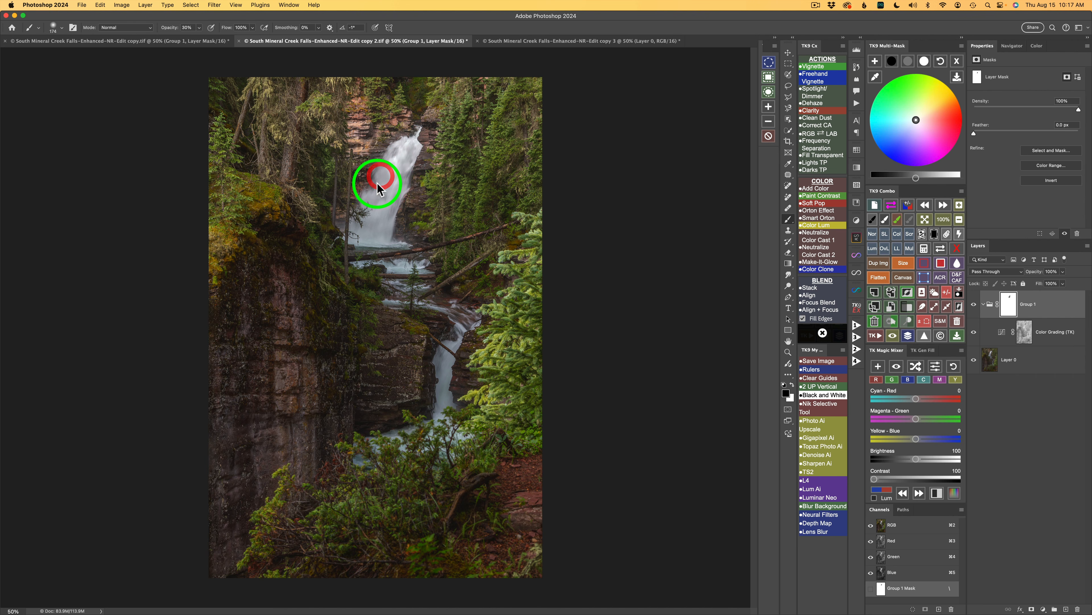
{"action": "left_click_drag", "start_coordinate": [386, 178], "coordinate": [412, 140]}
{"action": "mouse_move", "coordinate": [407, 147]}
{"action": "left_mouse_down"}
{"action": "mouse_move", "coordinate": [416, 127]}
{"action": "mouse_move", "coordinate": [409, 146]}
{"action": "left_mouse_up"}
{"action": "mouse_move", "coordinate": [404, 152]}
{"action": "left_mouse_down"}
{"action": "mouse_move", "coordinate": [408, 164]}
{"action": "mouse_move", "coordinate": [382, 173]}
{"action": "mouse_move", "coordinate": [379, 188]}
{"action": "mouse_move", "coordinate": [398, 186]}
{"action": "mouse_move", "coordinate": [379, 226]}
{"action": "left_mouse_up"}
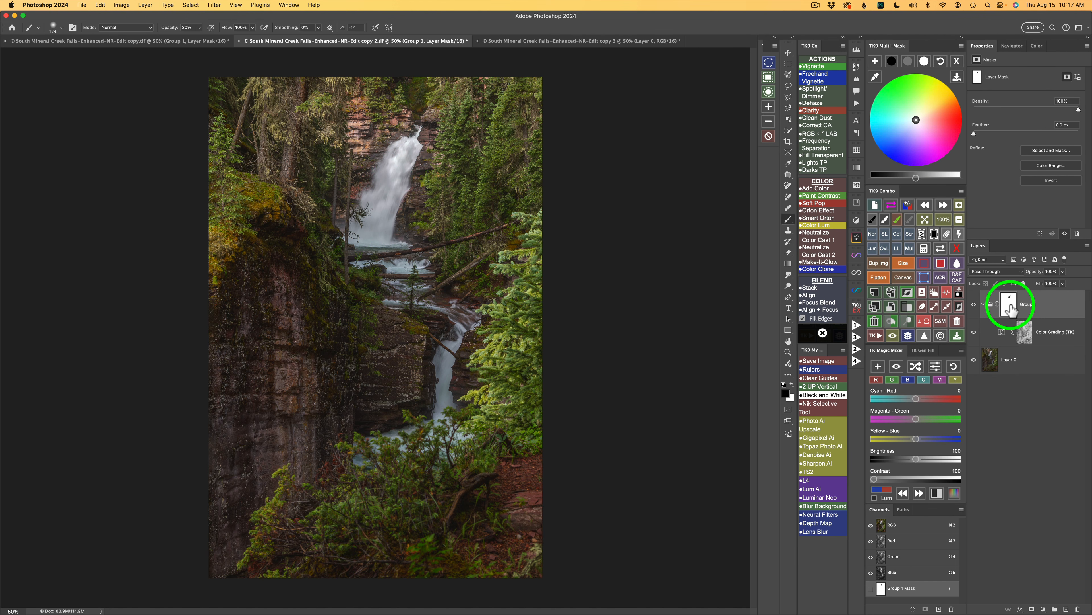
{"action": "left_click", "coordinate": [959, 252]}
{"action": "left_click", "coordinate": [959, 252]}
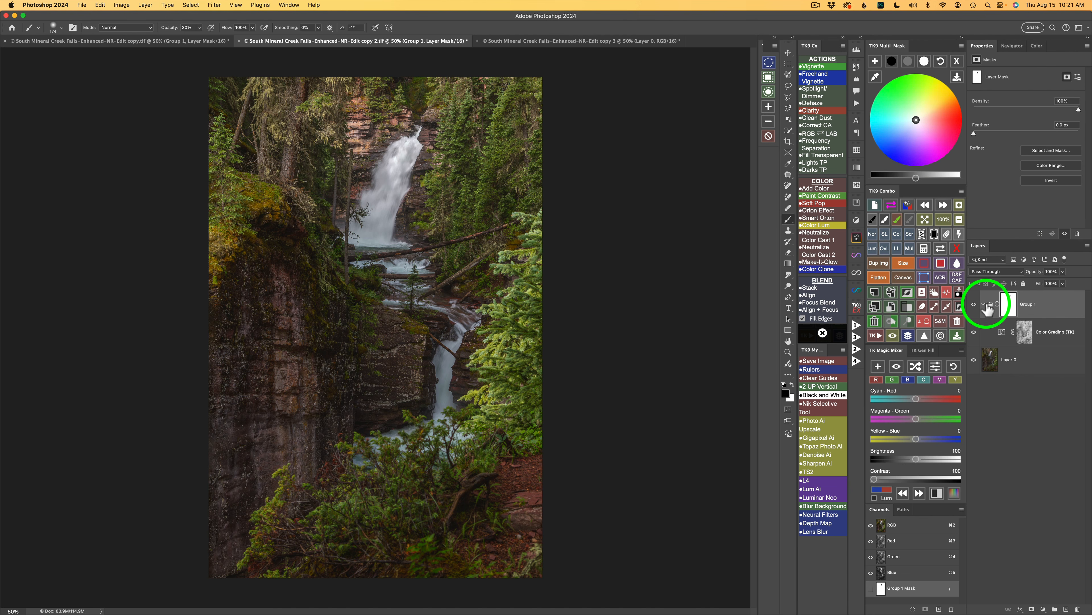
{"action": "left_click", "coordinate": [984, 305]}
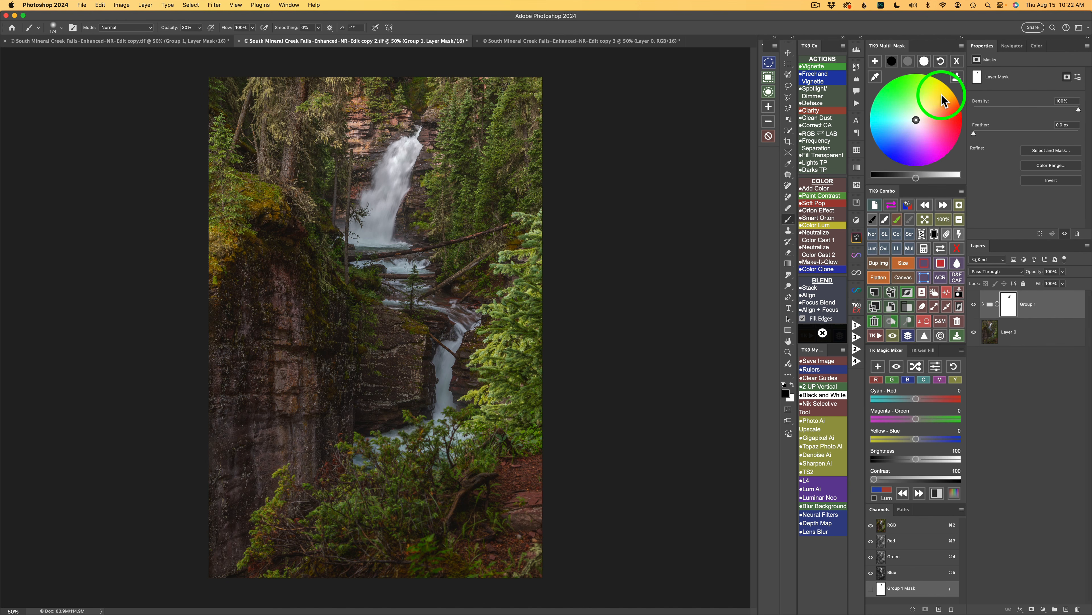
Exit color grading and generate an RGB luminosity mask above the group, comparing midtones masks 3, 2 and 1 before settling on midtones 3.
{"action": "left_click", "coordinate": [957, 77]}
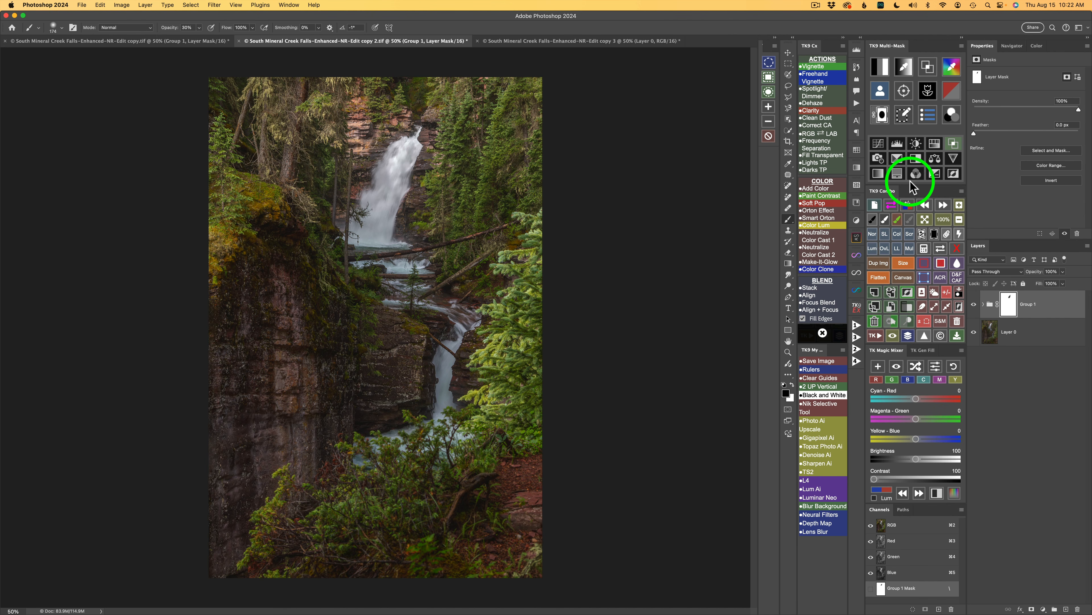
{"action": "left_click", "coordinate": [880, 73]}
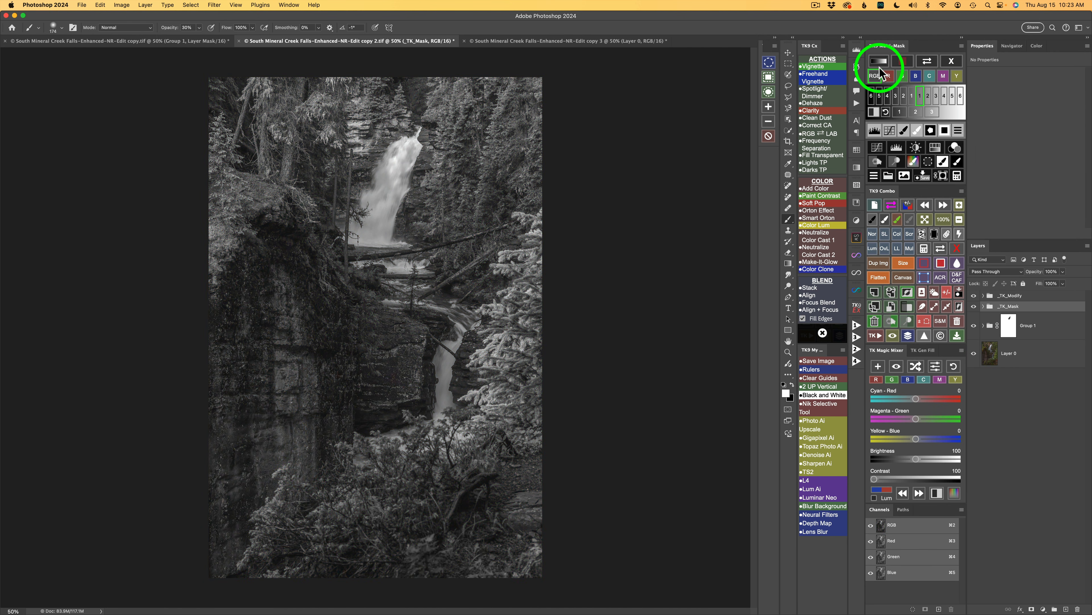
{"action": "left_click", "coordinate": [933, 112]}
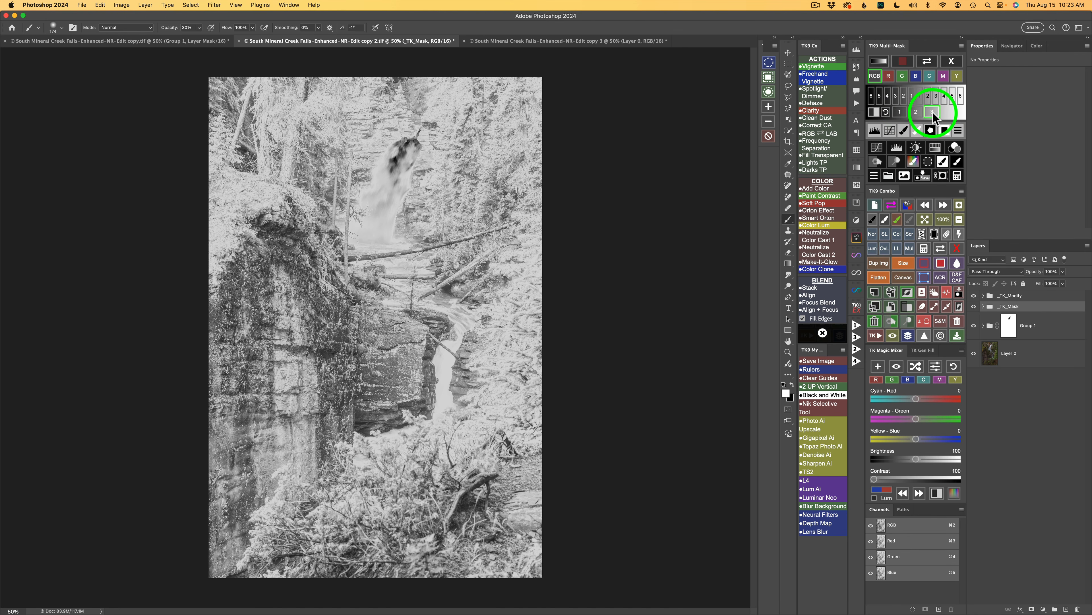
{"action": "left_click", "coordinate": [916, 112]}
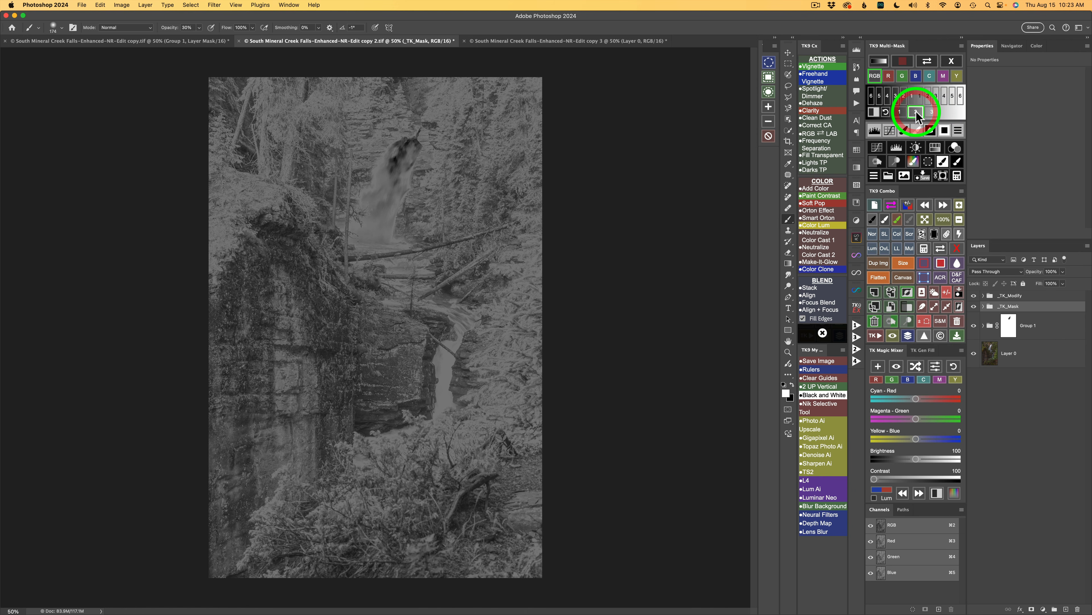
{"action": "left_click", "coordinate": [900, 112]}
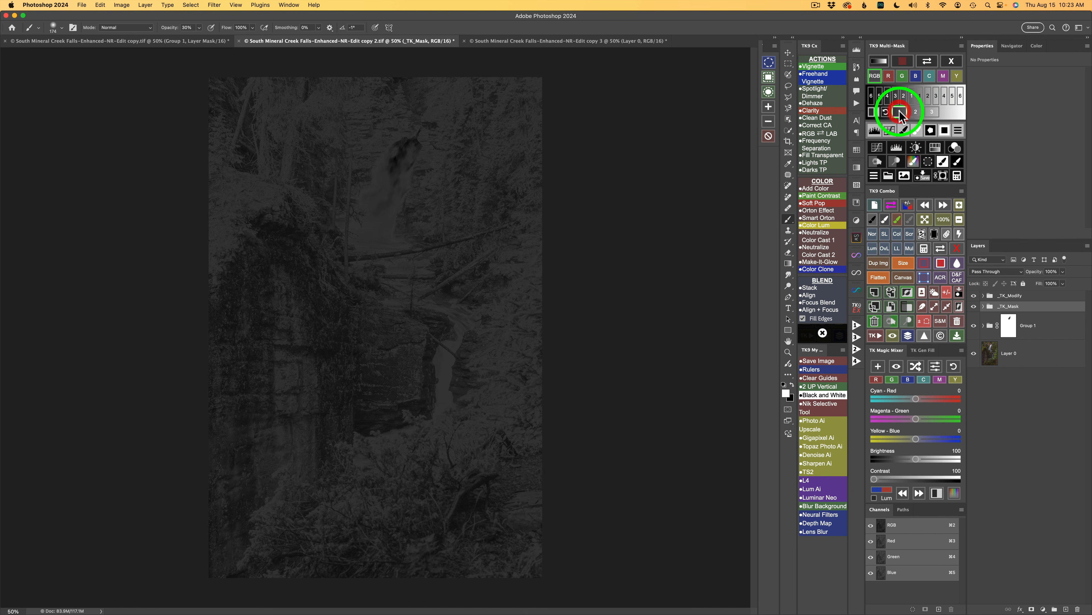
{"action": "left_click", "coordinate": [932, 113]}
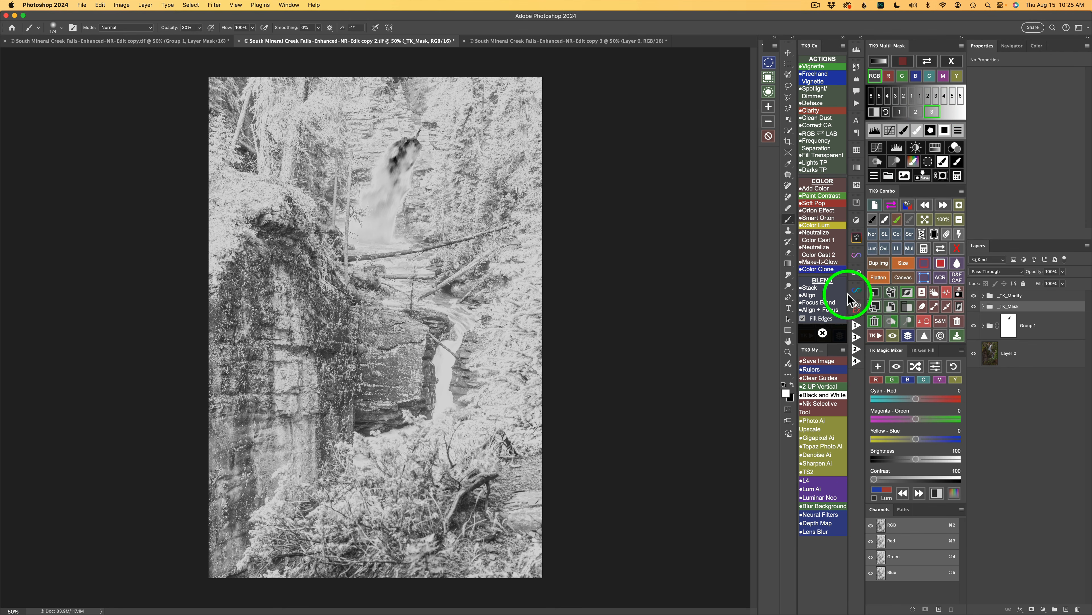
Create a Curves adjustment layer through the midtones 3 mask and apply the Strong Contrast (RGB) preset.
{"action": "left_click", "coordinate": [877, 149]}
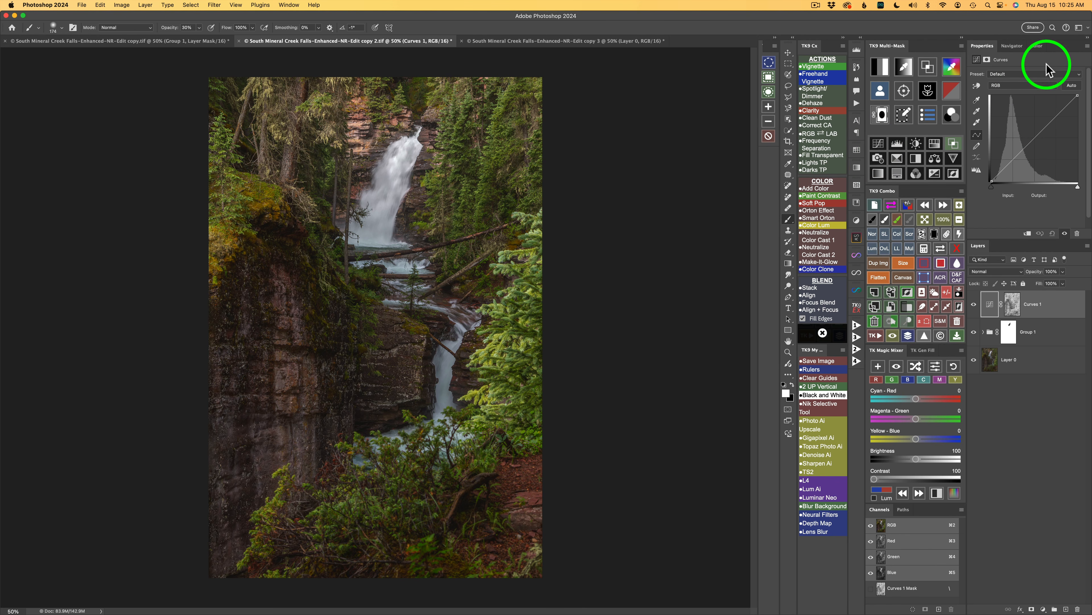
{"action": "left_click", "coordinate": [1060, 74]}
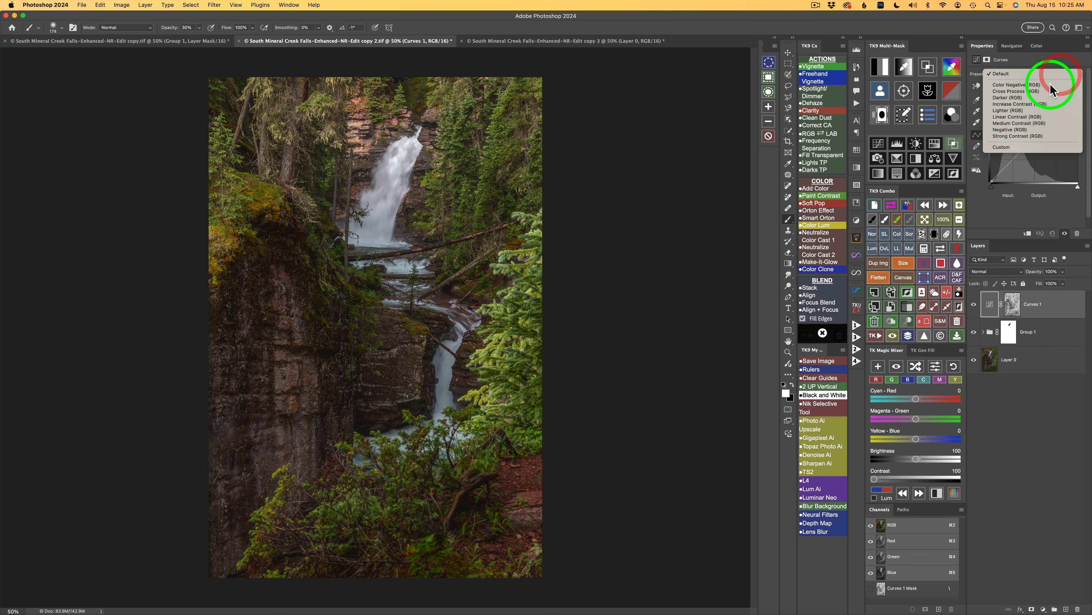
{"action": "left_click", "coordinate": [1025, 136]}
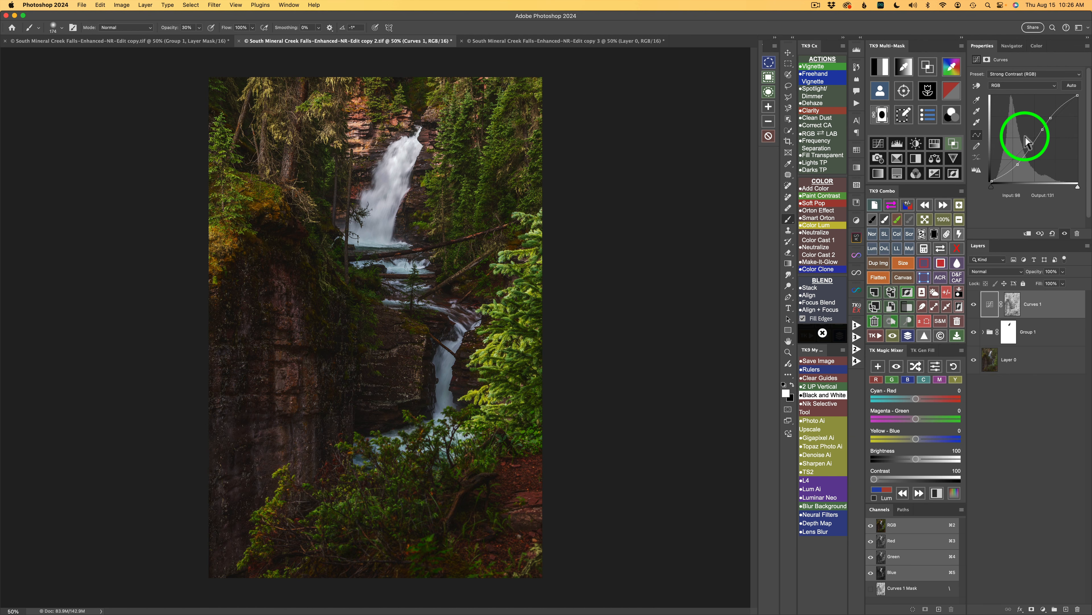
Lower the Curves layer's opacity to 43% and compare the image with the layer hidden and shown.
{"action": "left_click", "coordinate": [1063, 272]}
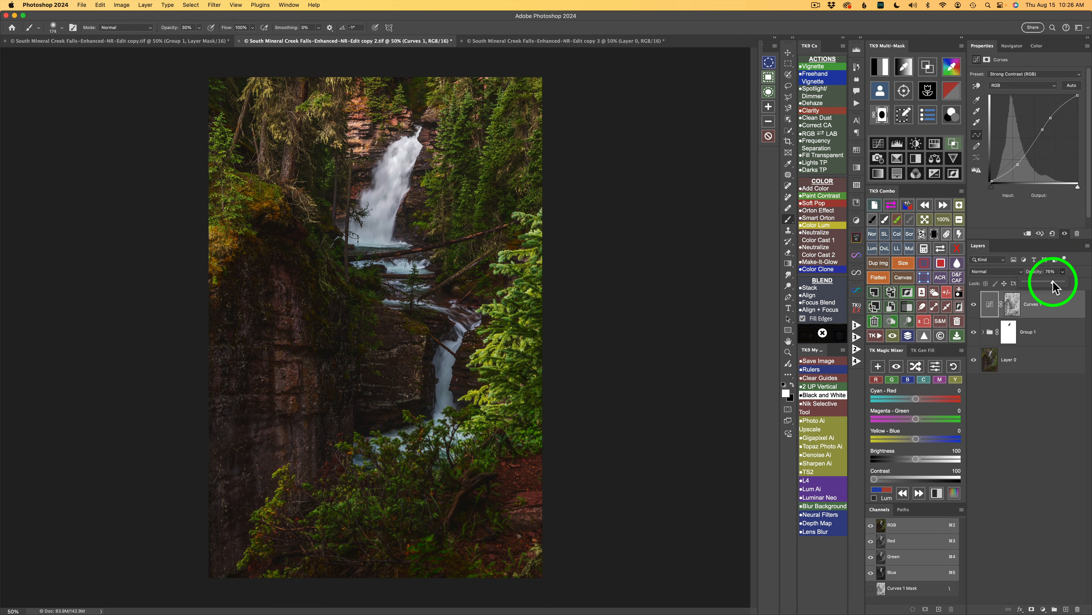
{"action": "left_click_drag", "start_coordinate": [1044, 282], "coordinate": [1040, 281]}
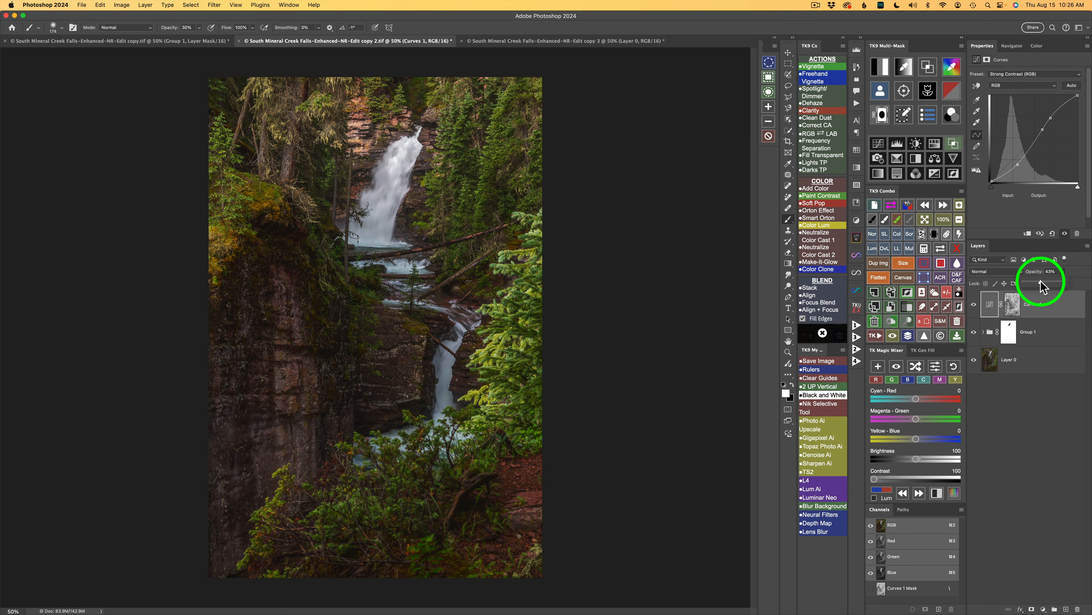
{"action": "left_click", "coordinate": [1041, 281]}
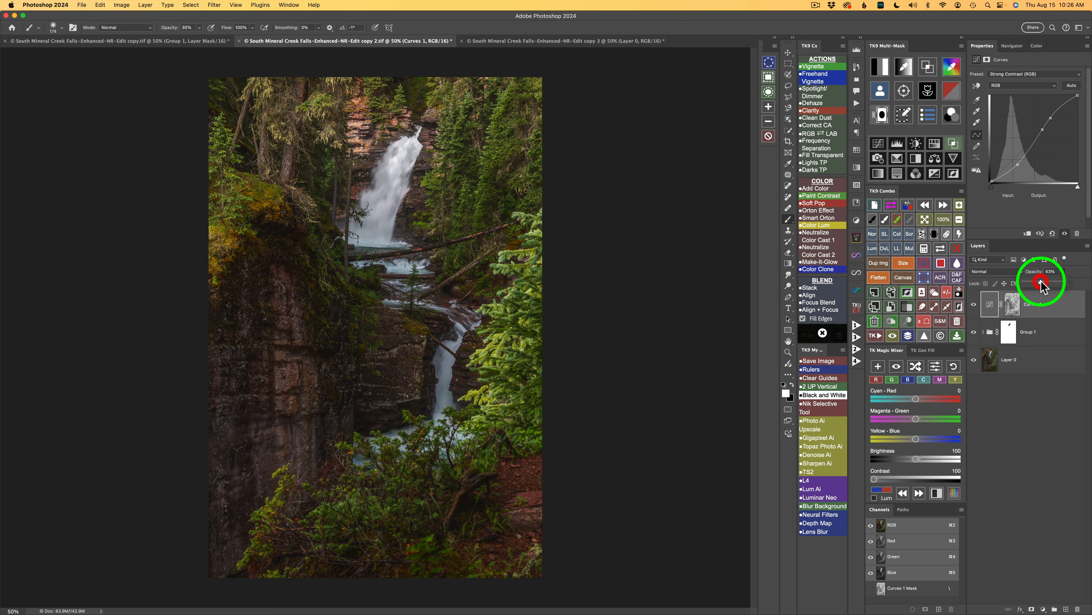
{"action": "left_click", "coordinate": [974, 304]}
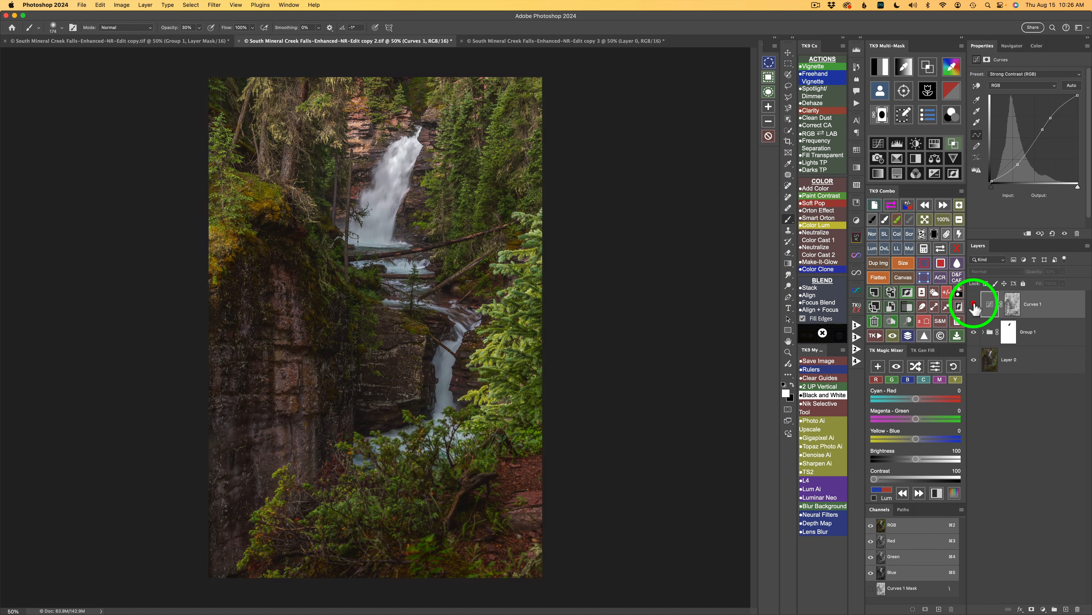
{"action": "left_click", "coordinate": [974, 304]}
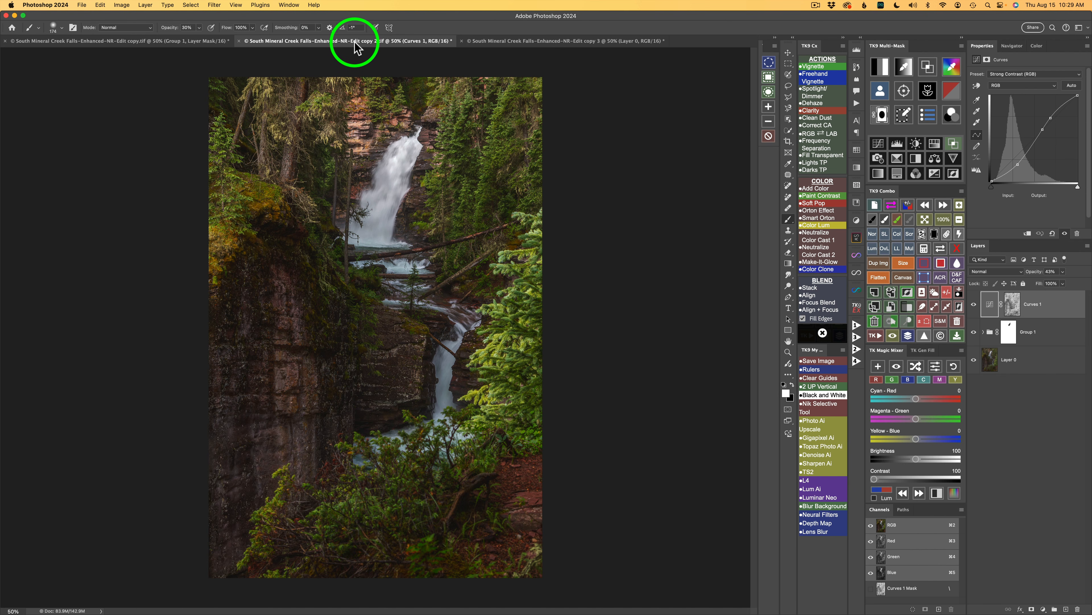
Generate an RGB midtones 1 luminosity mask and create a second Curves adjustment layer through it.
{"action": "left_click", "coordinate": [881, 68]}
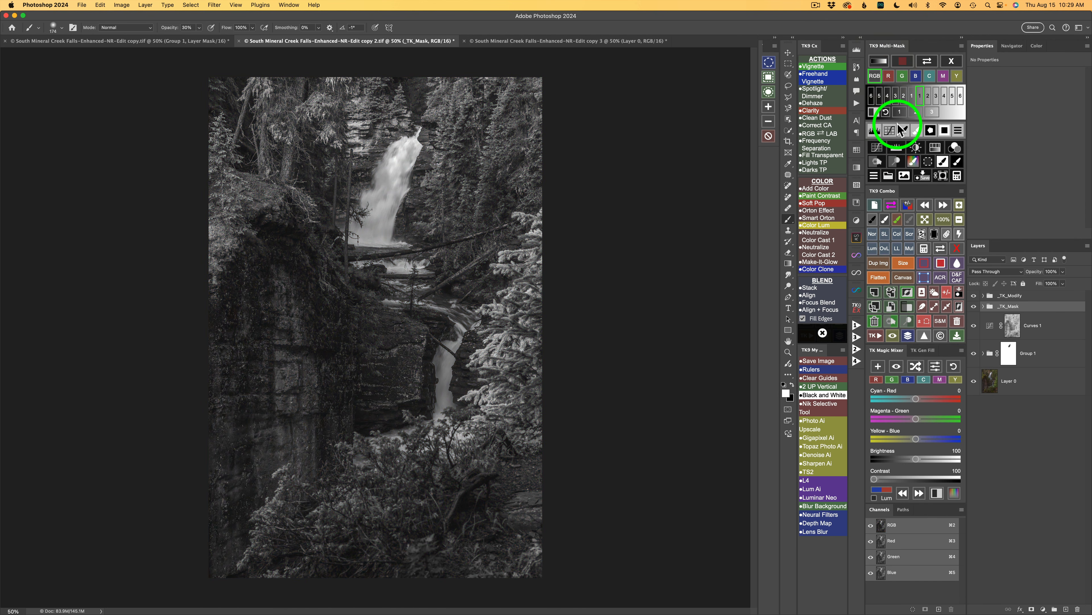
{"action": "left_click", "coordinate": [901, 114]}
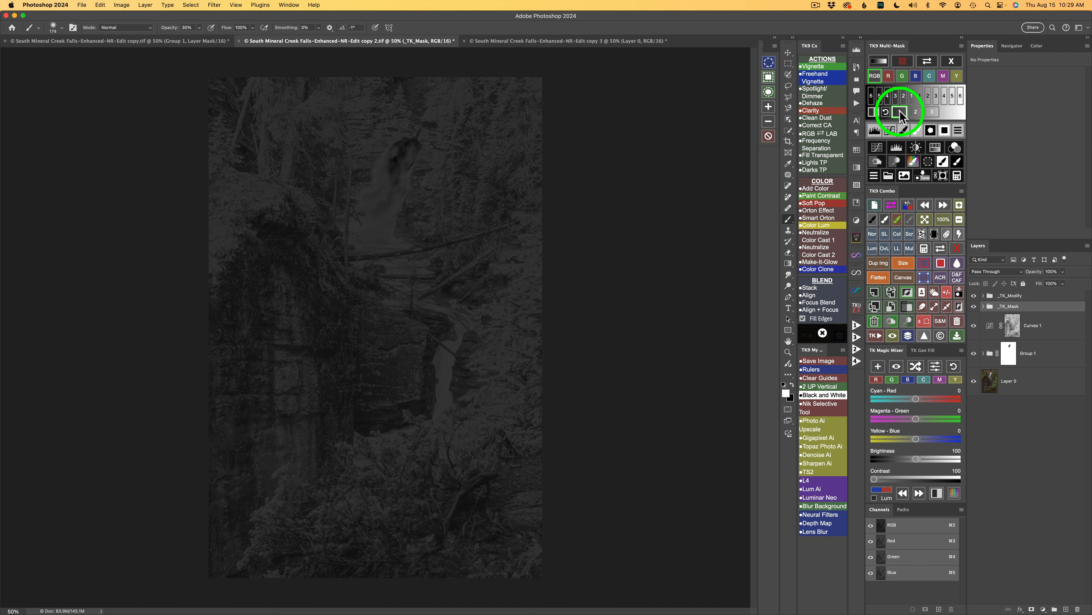
{"action": "left_click", "coordinate": [878, 149]}
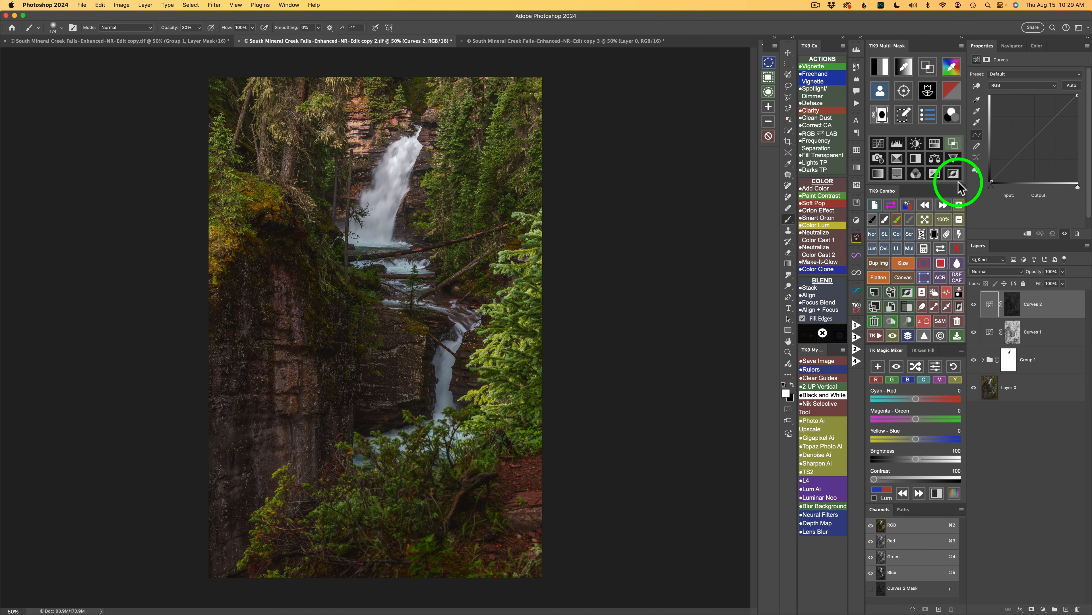
Set the second Curves layer's blend mode to Screen and compare the image with the layer hidden and shown.
{"action": "left_click", "coordinate": [909, 232]}
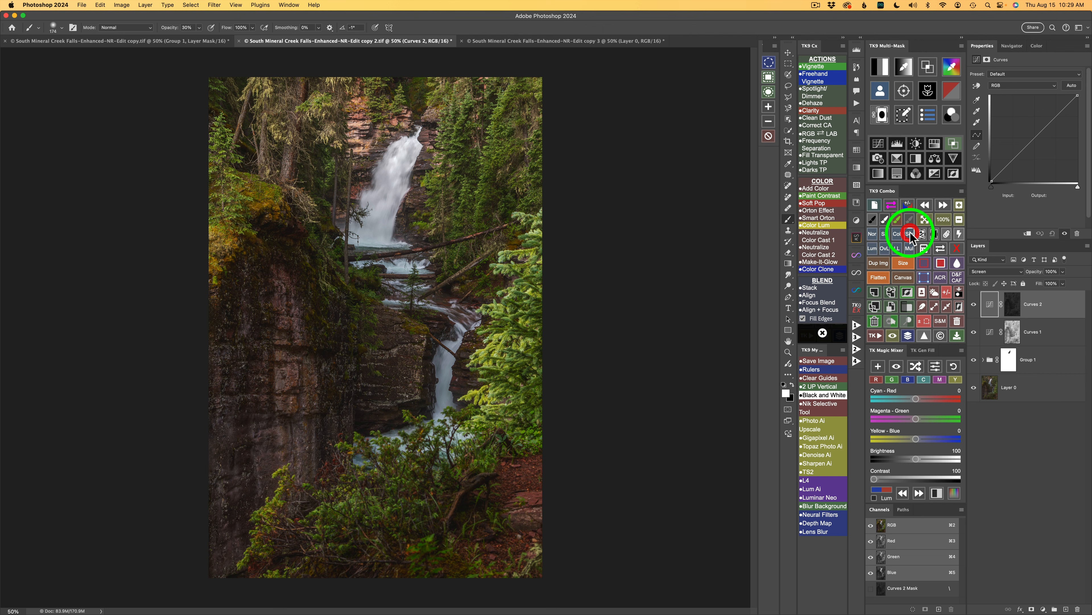
{"action": "left_click", "coordinate": [975, 306]}
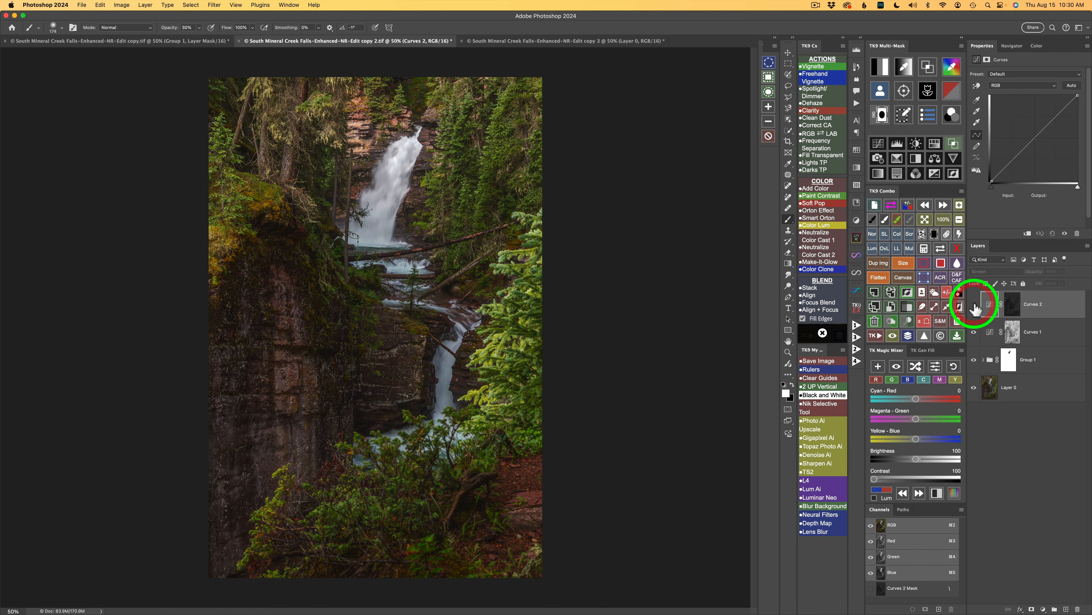
{"action": "left_click", "coordinate": [974, 305]}
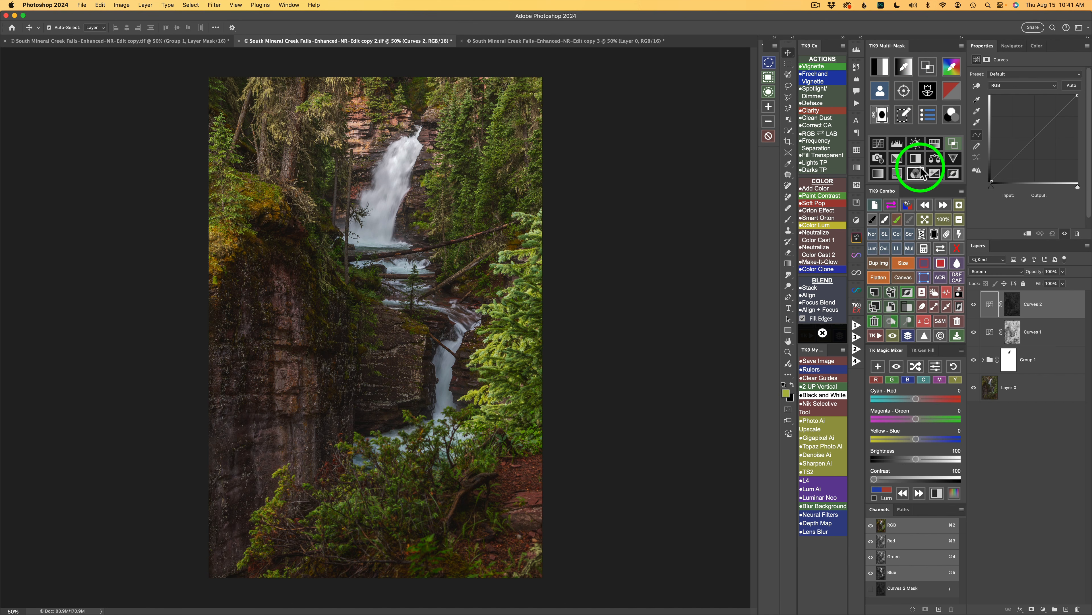
Add a Brightness/Contrast layer with brightness -104 and contrast 19, and turn its layer mask black.
{"action": "left_click", "coordinate": [917, 145]}
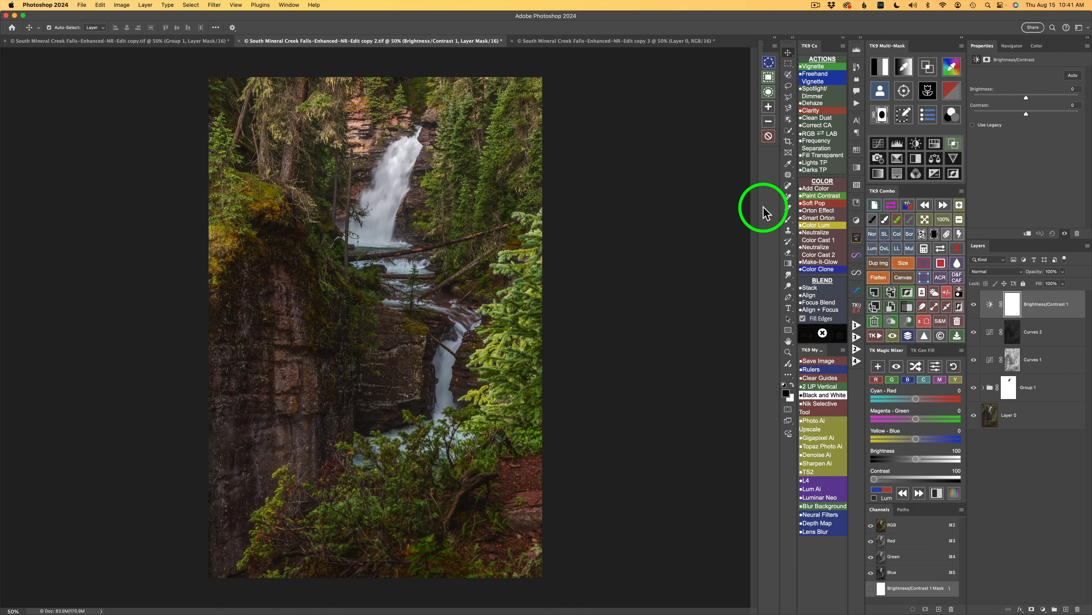
{"action": "left_click_drag", "start_coordinate": [1027, 97], "coordinate": [1001, 101]}
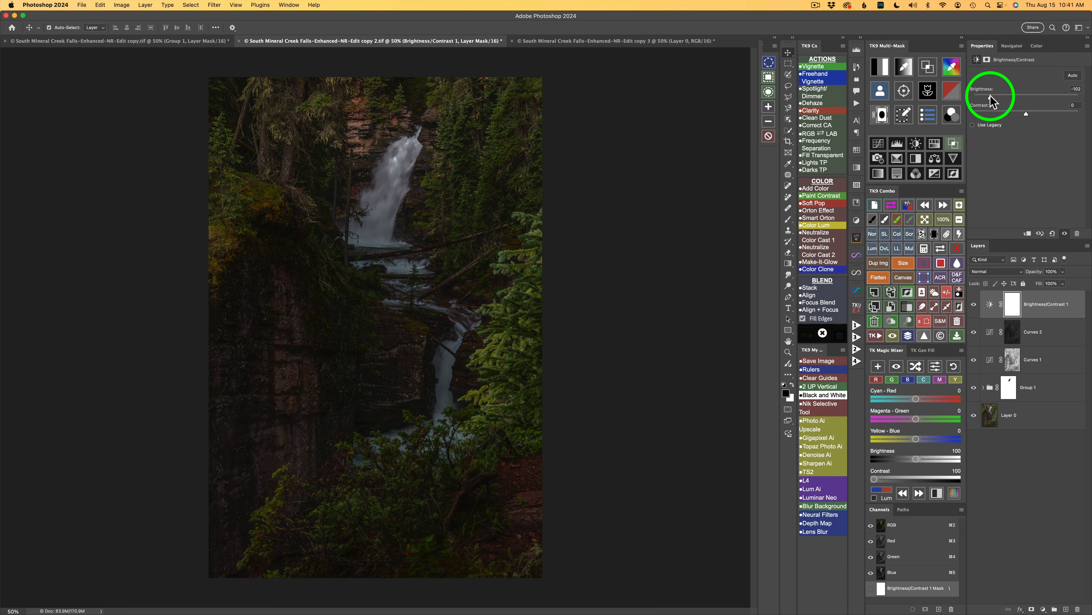
{"action": "left_click", "coordinate": [990, 96]}
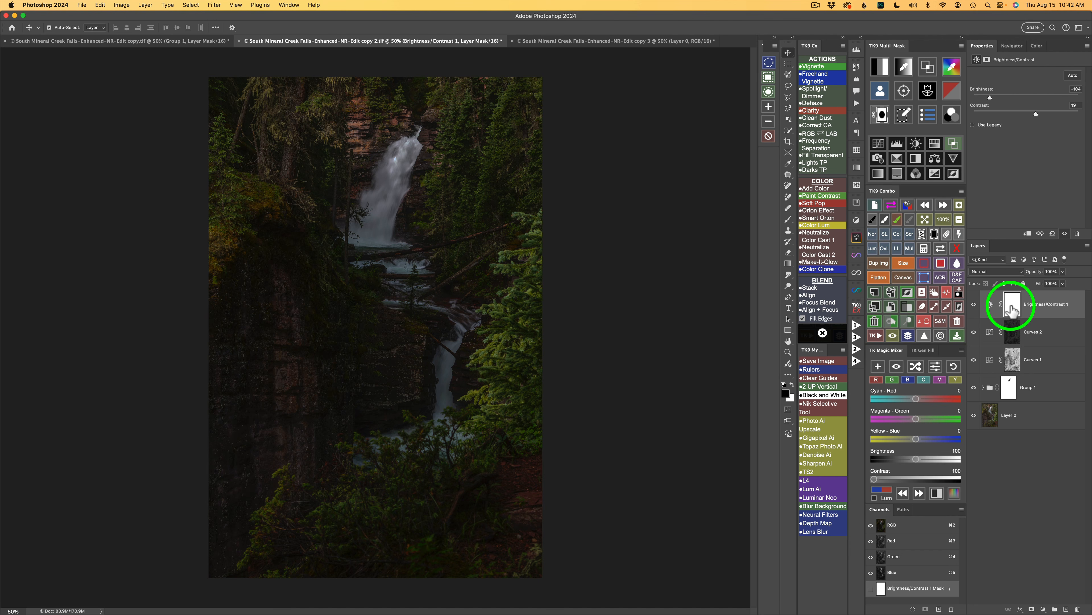
{"action": "left_click", "coordinate": [934, 233]}
{"action": "left_click", "coordinate": [1017, 306]}
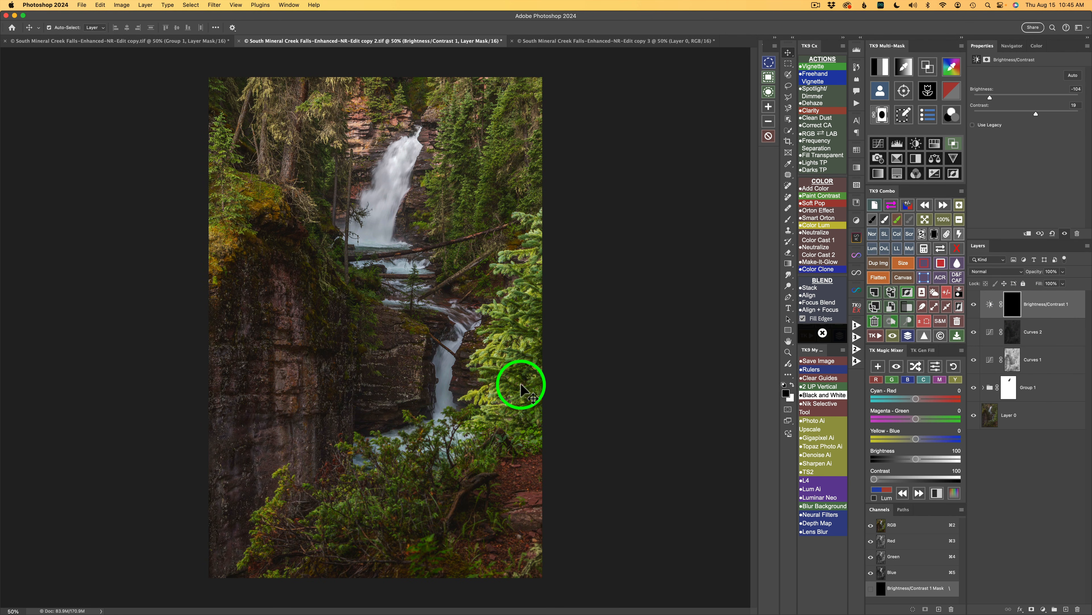
Generate a color mask from the light green of the tree beside the lower waterfall, adjust its hue and brighten the mask.
{"action": "left_click", "coordinate": [952, 68]}
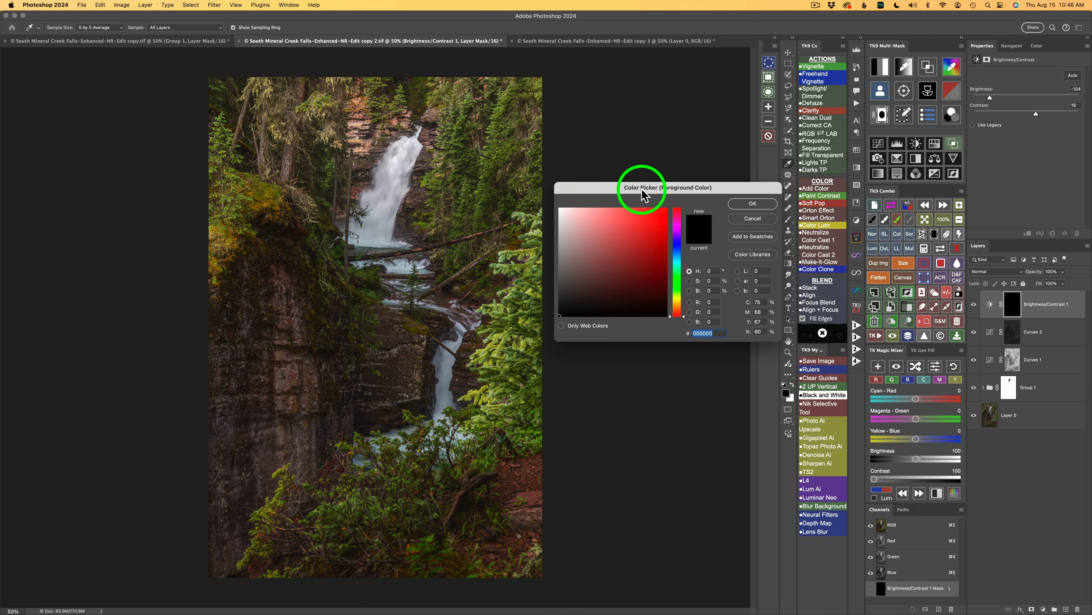
{"action": "left_click", "coordinate": [498, 334]}
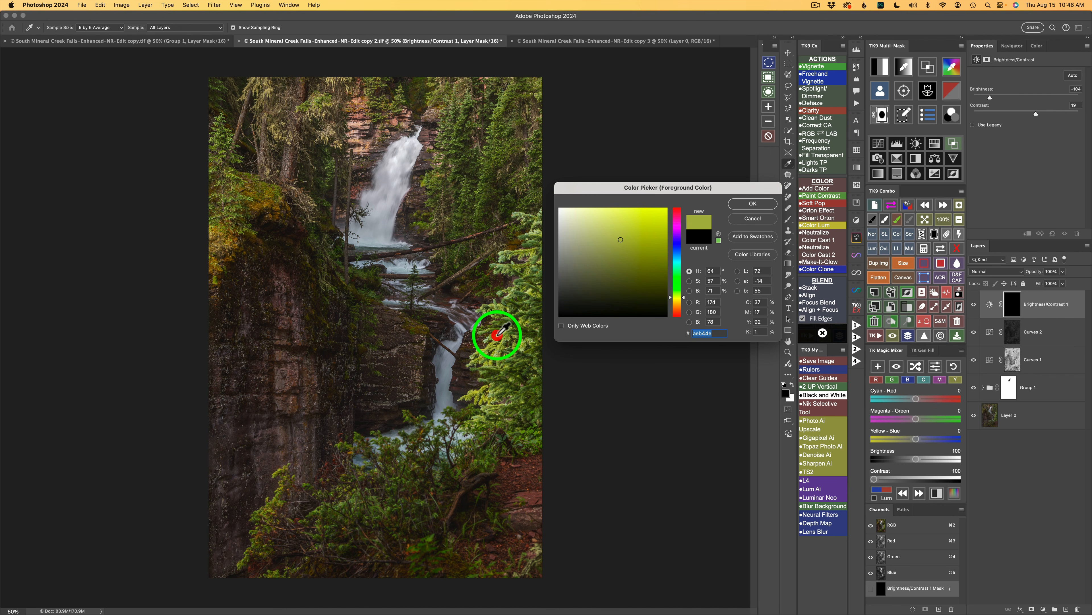
{"action": "left_click", "coordinate": [739, 205]}
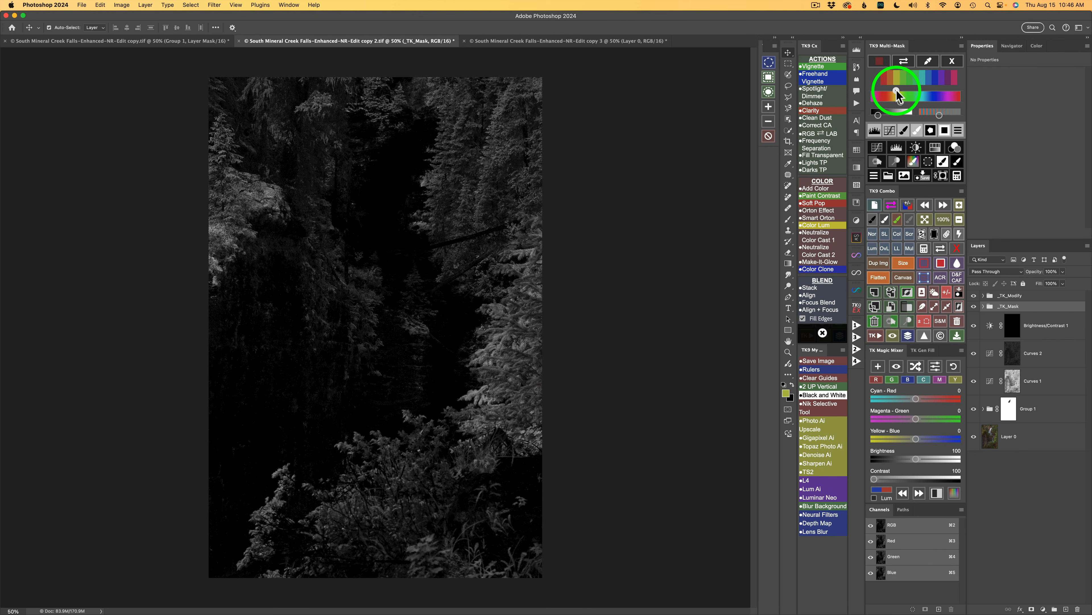
{"action": "left_click", "coordinate": [897, 95]}
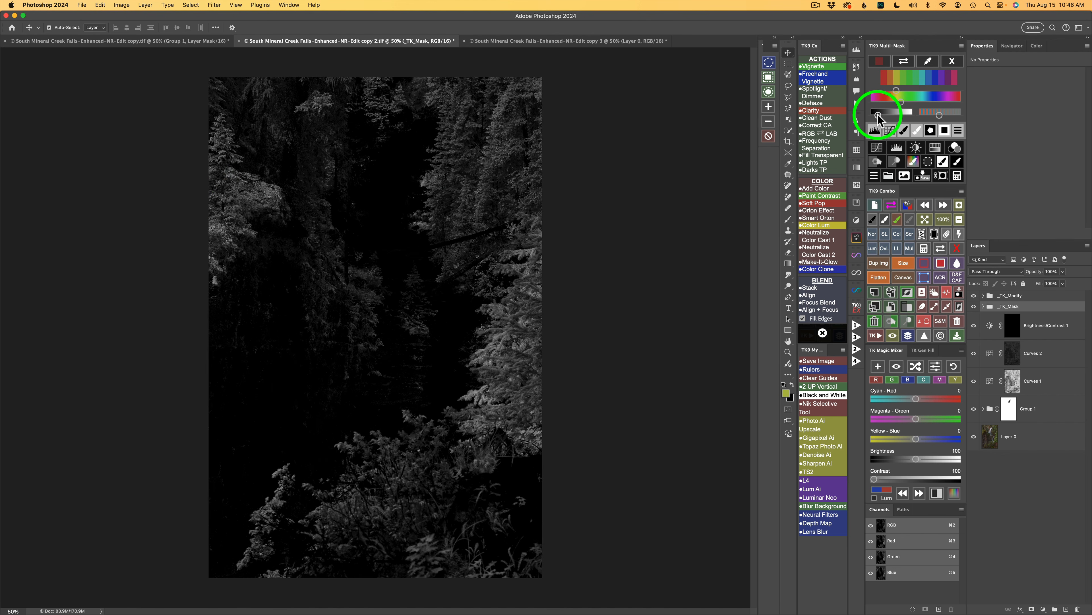
{"action": "left_click_drag", "start_coordinate": [883, 115], "coordinate": [895, 115]}
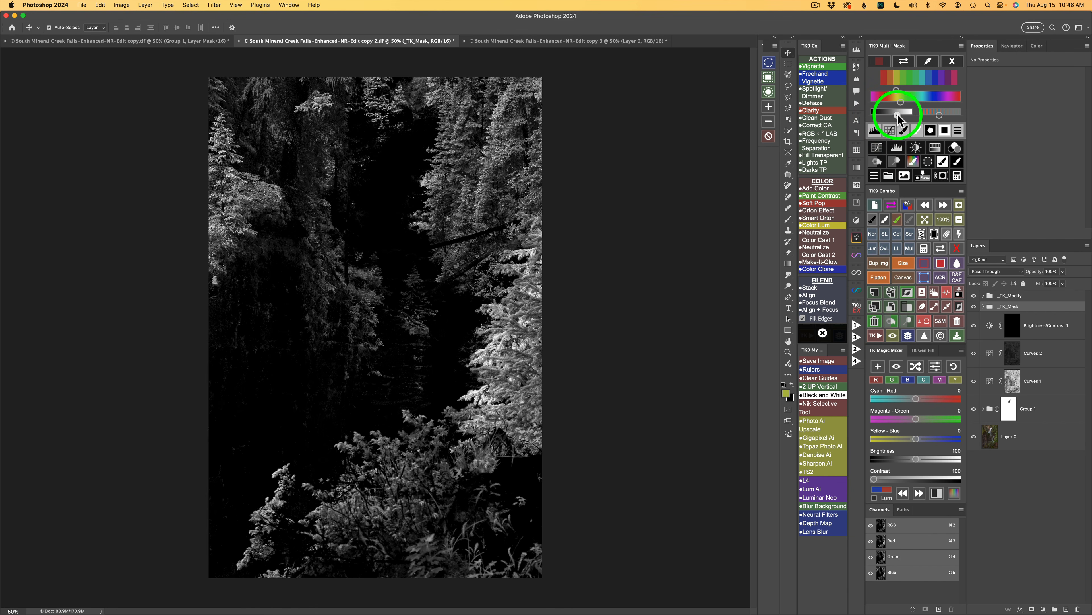
Load the green color mask for painting and paint white at 30% opacity on the Brightness/Contrast layer mask over the tree beside the lower waterfall.
{"action": "left_click", "coordinate": [958, 163]}
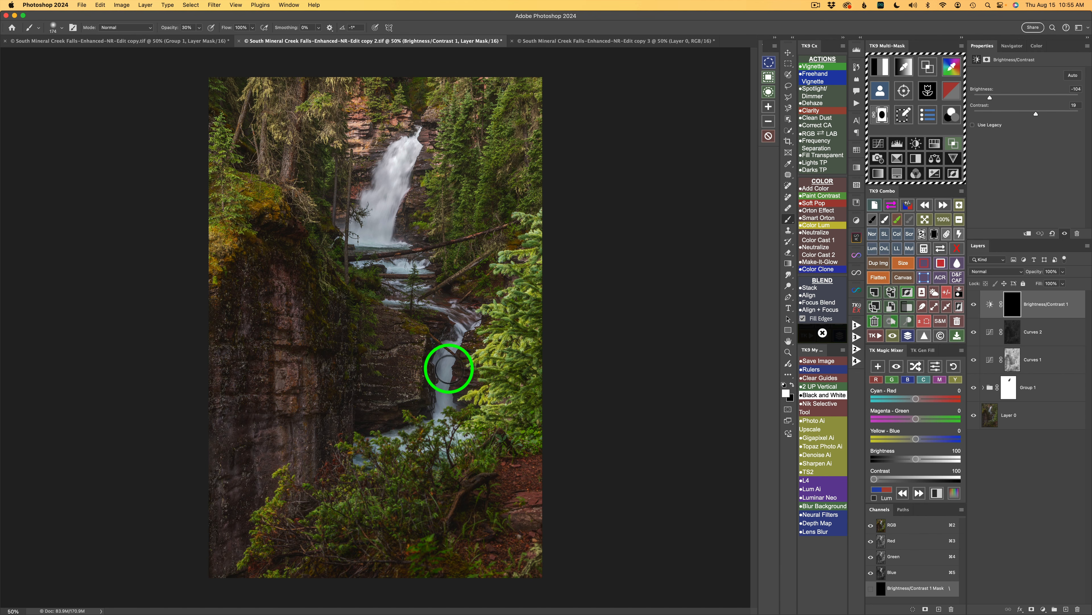
{"action": "left_click_drag", "start_coordinate": [447, 349], "coordinate": [452, 353]}
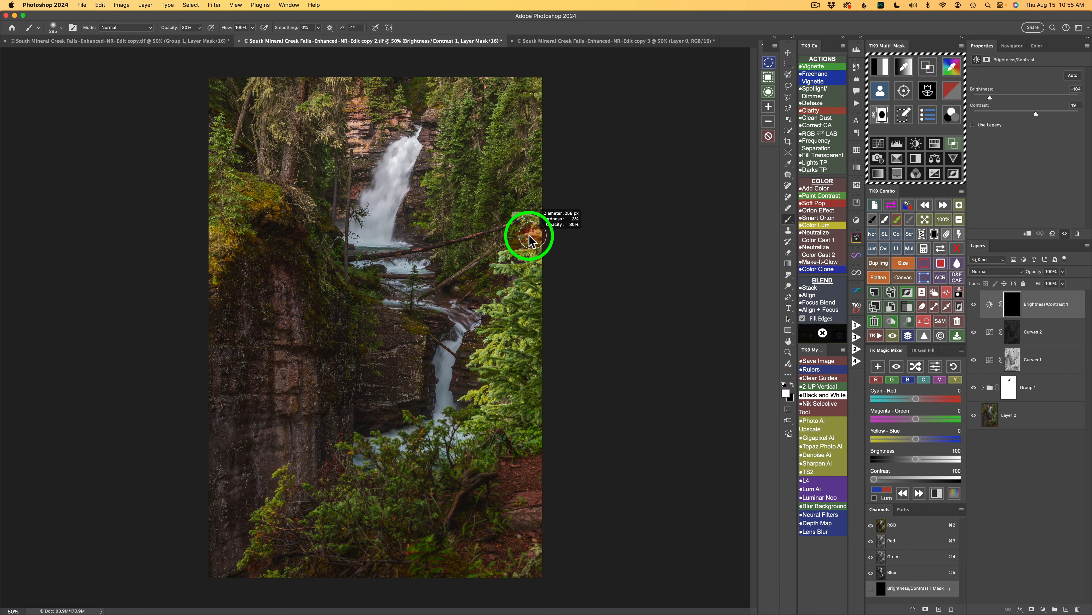
{"action": "left_click", "coordinate": [537, 218]}
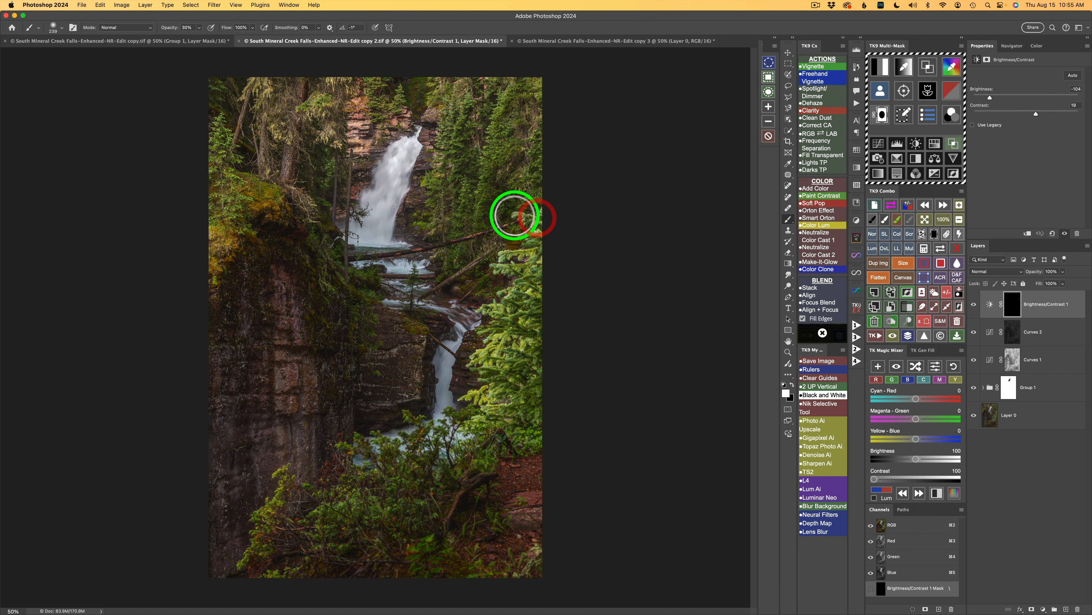
{"action": "left_click", "coordinate": [540, 212]}
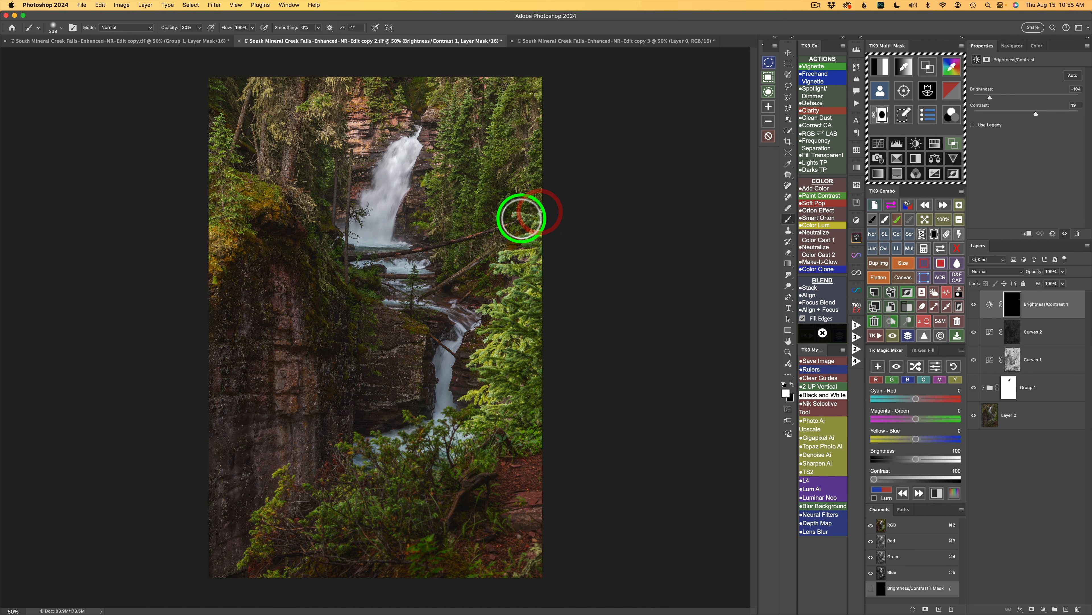
{"action": "left_click", "coordinate": [545, 224]}
{"action": "left_click", "coordinate": [525, 241]}
{"action": "left_click", "coordinate": [531, 236]}
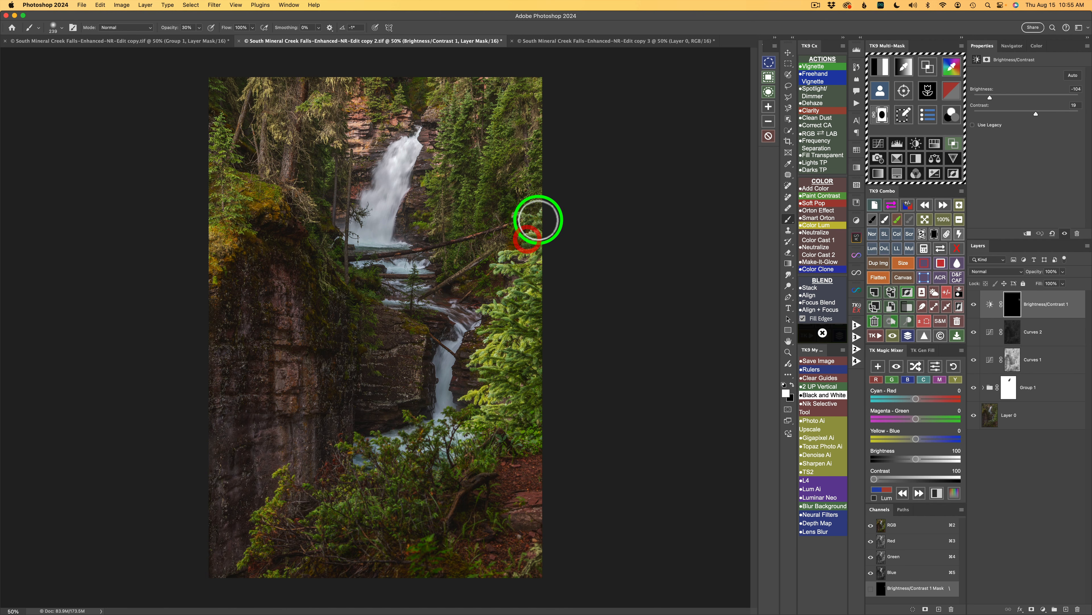
{"action": "left_click", "coordinate": [528, 221]}
{"action": "left_click", "coordinate": [518, 221]}
{"action": "left_click", "coordinate": [505, 256]}
{"action": "left_click", "coordinate": [506, 262]}
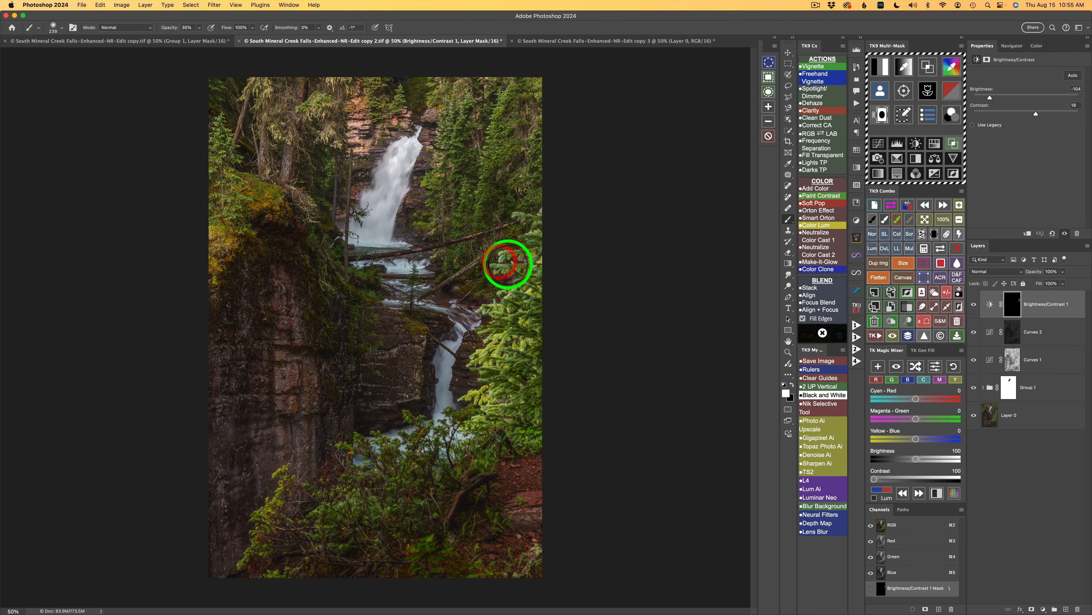
{"action": "left_click", "coordinate": [530, 257]}
{"action": "left_click", "coordinate": [529, 265]}
{"action": "left_click", "coordinate": [547, 263]}
{"action": "left_click", "coordinate": [527, 293]}
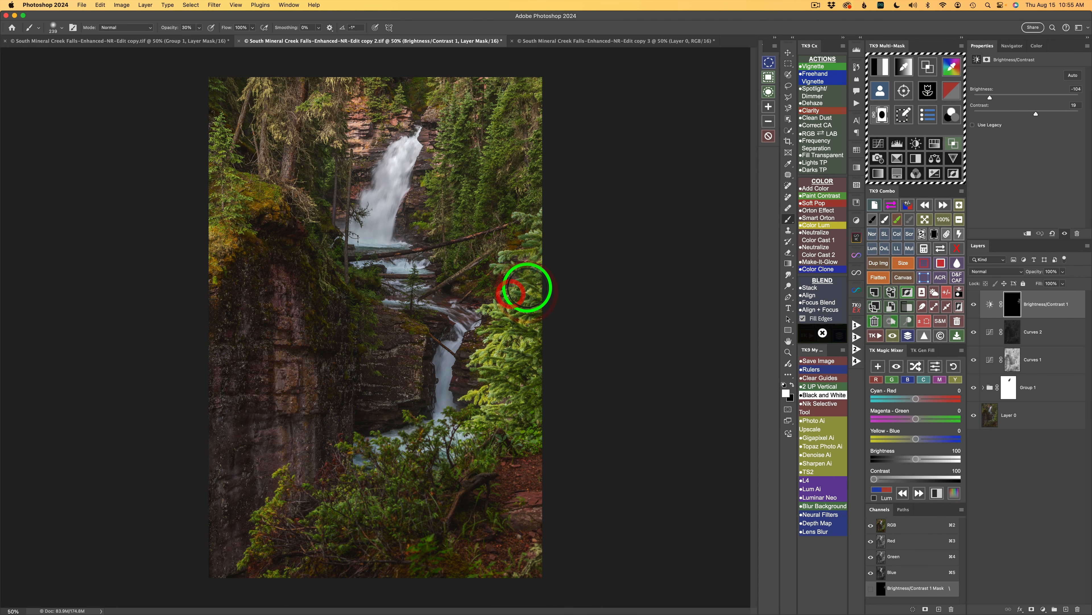
{"action": "left_click", "coordinate": [541, 304]}
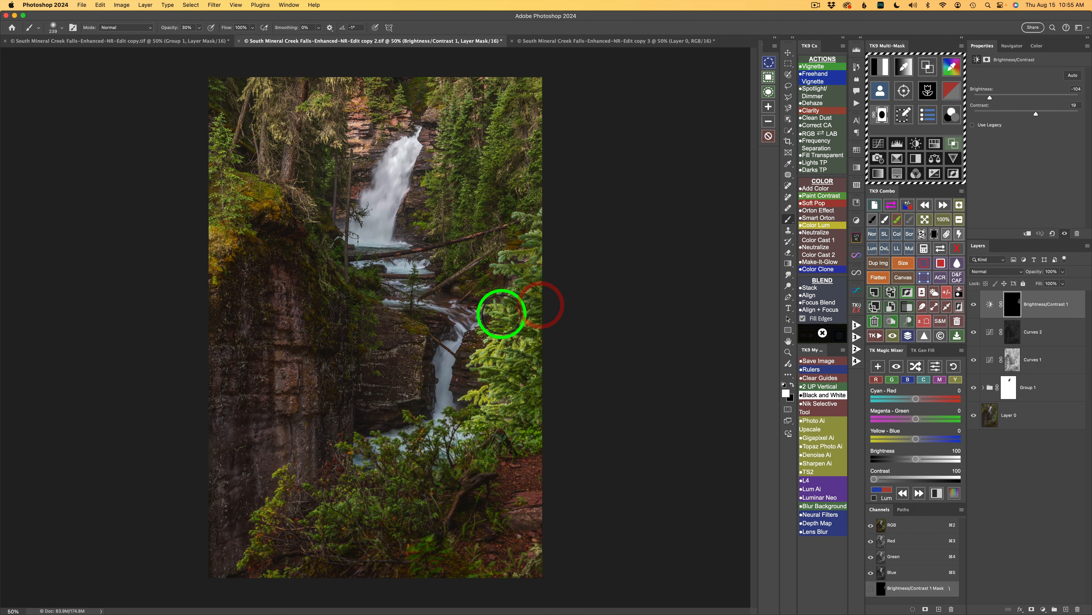
{"action": "left_click", "coordinate": [507, 314]}
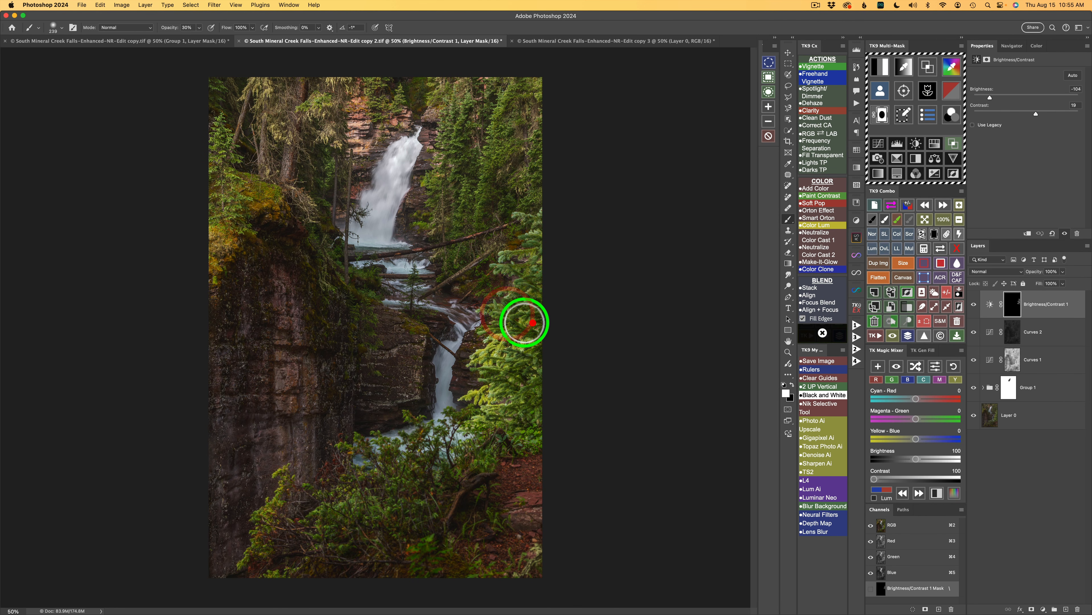
{"action": "left_click", "coordinate": [549, 295]}
{"action": "left_click", "coordinate": [490, 349]}
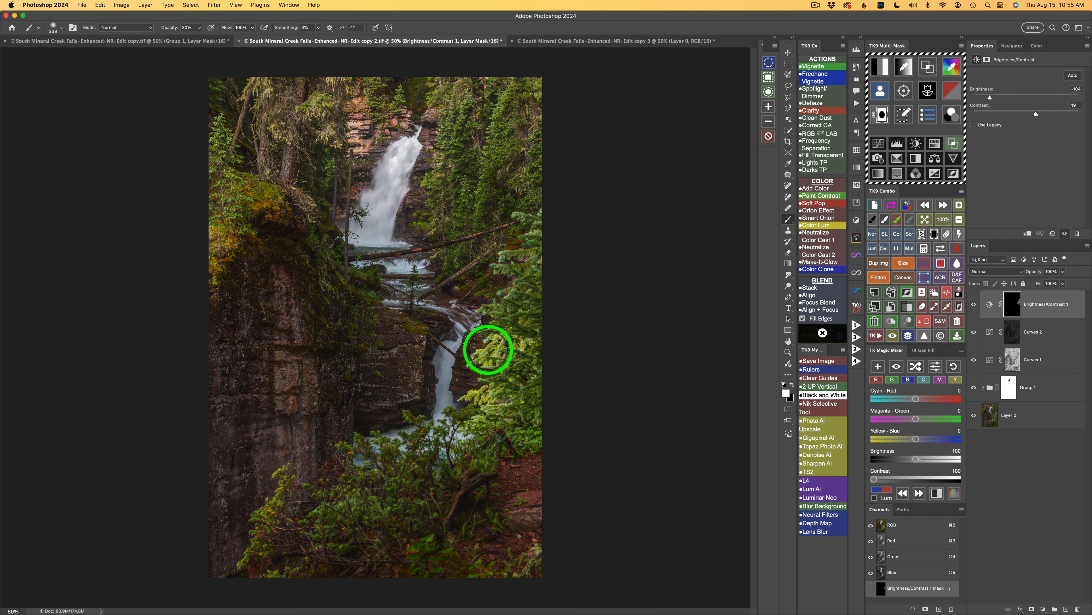
{"action": "left_click", "coordinate": [503, 343]}
{"action": "left_click", "coordinate": [529, 342]}
{"action": "left_click", "coordinate": [510, 341]}
{"action": "left_click", "coordinate": [486, 358]}
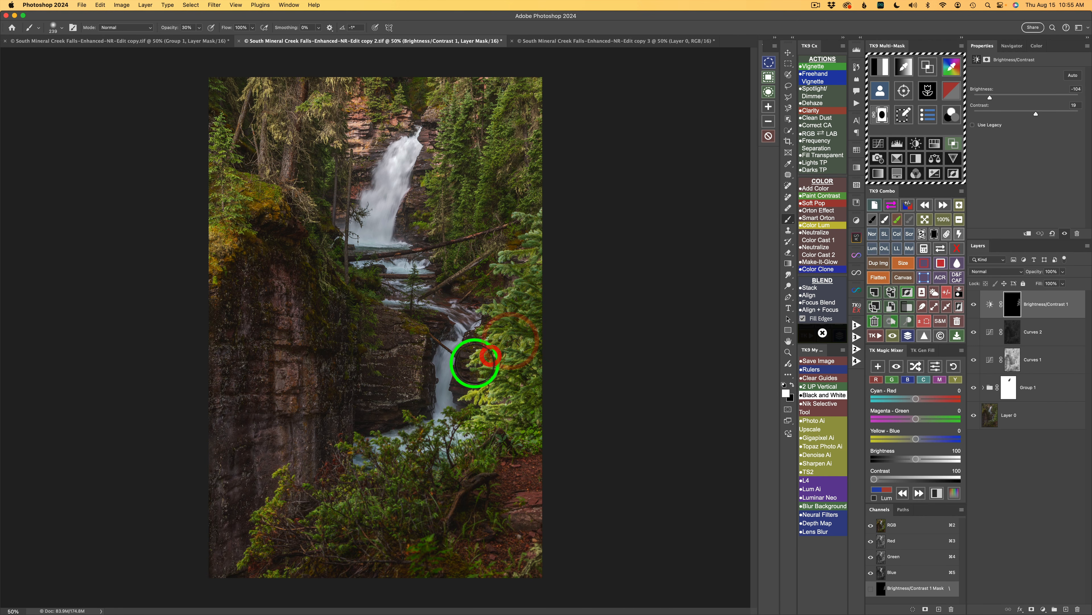
{"action": "left_click", "coordinate": [487, 356]}
{"action": "left_click", "coordinate": [529, 356]}
{"action": "left_click", "coordinate": [536, 343]}
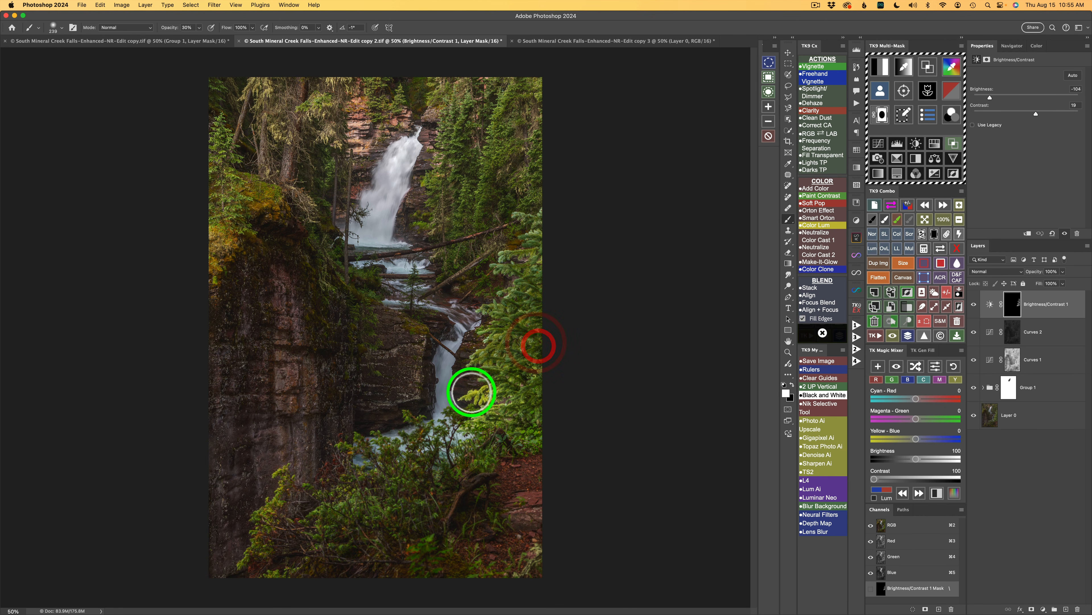
{"action": "mouse_move", "coordinate": [488, 390]}
{"action": "left_mouse_down"}
{"action": "mouse_move", "coordinate": [468, 401]}
{"action": "mouse_move", "coordinate": [501, 389]}
{"action": "mouse_move", "coordinate": [478, 420]}
{"action": "left_mouse_up"}
{"action": "left_click_drag", "start_coordinate": [500, 400], "coordinate": [481, 419]}
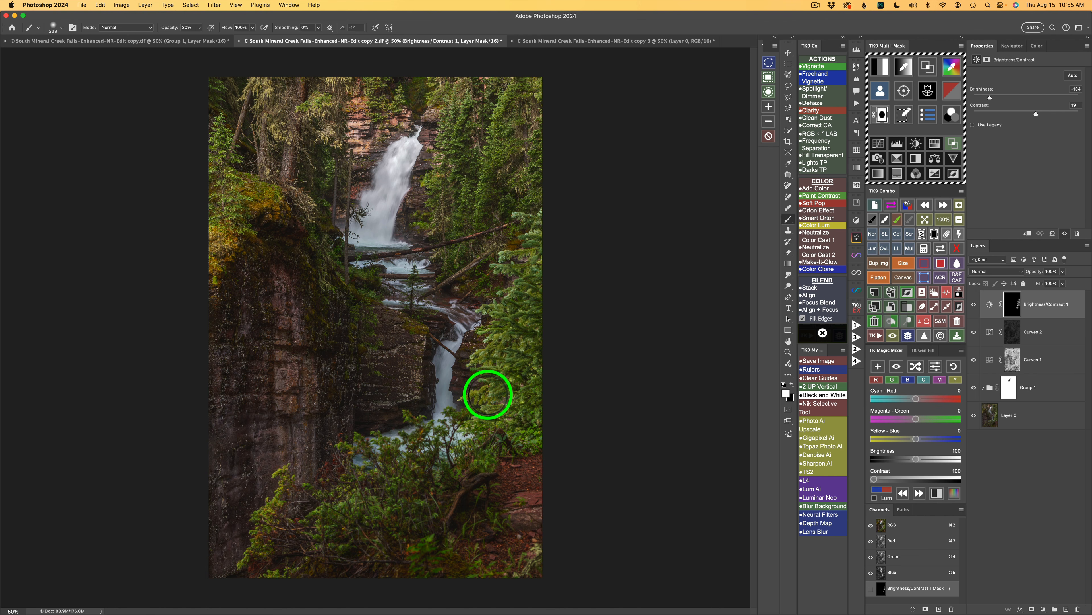
{"action": "mouse_move", "coordinate": [515, 386]}
{"action": "left_mouse_down"}
{"action": "mouse_move", "coordinate": [499, 399]}
{"action": "mouse_move", "coordinate": [542, 398]}
{"action": "mouse_move", "coordinate": [522, 416]}
{"action": "left_mouse_up"}
{"action": "left_click_drag", "start_coordinate": [542, 411], "coordinate": [531, 417]}
{"action": "left_click_drag", "start_coordinate": [539, 371], "coordinate": [480, 341]}
{"action": "left_click_drag", "start_coordinate": [485, 335], "coordinate": [486, 307]}
{"action": "left_click", "coordinate": [492, 308]}
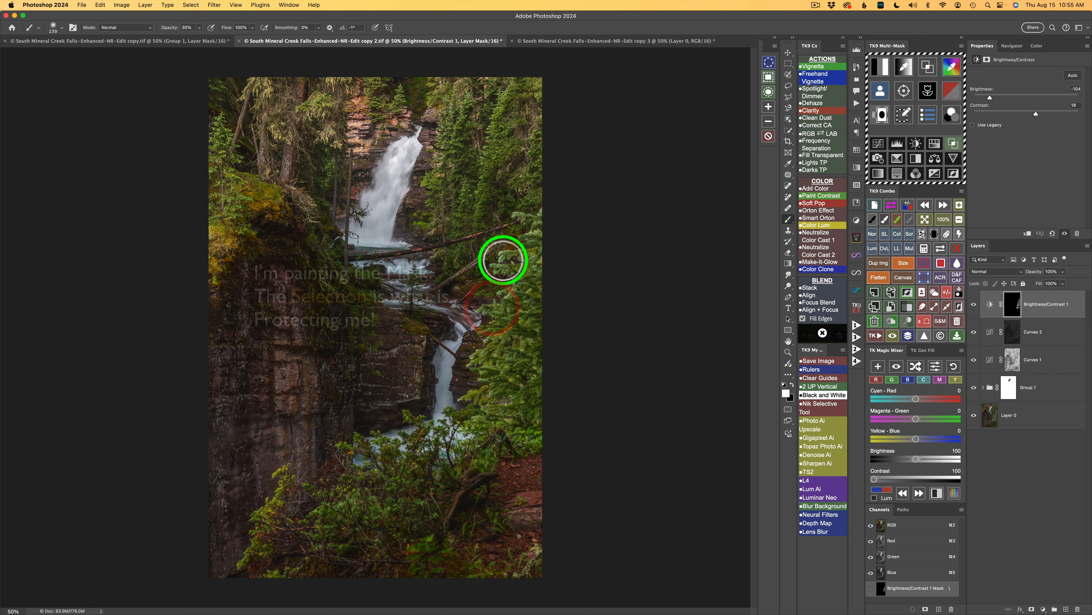
{"action": "left_click_drag", "start_coordinate": [506, 254], "coordinate": [503, 253]}
{"action": "mouse_move", "coordinate": [520, 211]}
{"action": "left_mouse_down"}
{"action": "mouse_move", "coordinate": [533, 234]}
{"action": "mouse_move", "coordinate": [540, 221]}
{"action": "mouse_move", "coordinate": [535, 250]}
{"action": "left_mouse_up"}
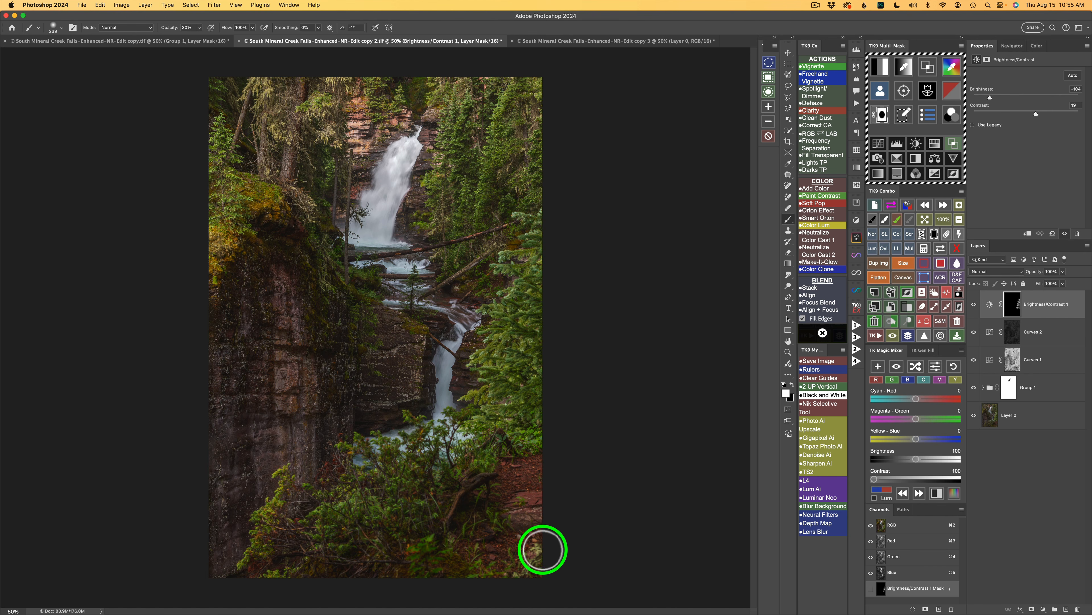
Paint white at 30% opacity on the Brightness/Contrast mask over the bright plants in the photo's lower-right corner.
{"action": "mouse_move", "coordinate": [527, 555]}
{"action": "left_mouse_down"}
{"action": "mouse_move", "coordinate": [541, 544]}
{"action": "mouse_move", "coordinate": [534, 551]}
{"action": "left_mouse_up"}
{"action": "left_click_drag", "start_coordinate": [526, 561], "coordinate": [538, 549]}
{"action": "mouse_move", "coordinate": [511, 586]}
{"action": "left_mouse_down"}
{"action": "mouse_move", "coordinate": [538, 549]}
{"action": "mouse_move", "coordinate": [540, 561]}
{"action": "left_mouse_up"}
{"action": "left_click_drag", "start_coordinate": [514, 576], "coordinate": [525, 563]}
{"action": "mouse_move", "coordinate": [512, 585]}
{"action": "left_mouse_down"}
{"action": "mouse_move", "coordinate": [534, 548]}
{"action": "mouse_move", "coordinate": [525, 564]}
{"action": "left_mouse_up"}
{"action": "mouse_move", "coordinate": [510, 575]}
{"action": "left_mouse_down"}
{"action": "mouse_move", "coordinate": [526, 564]}
{"action": "mouse_move", "coordinate": [508, 567]}
{"action": "left_mouse_up"}
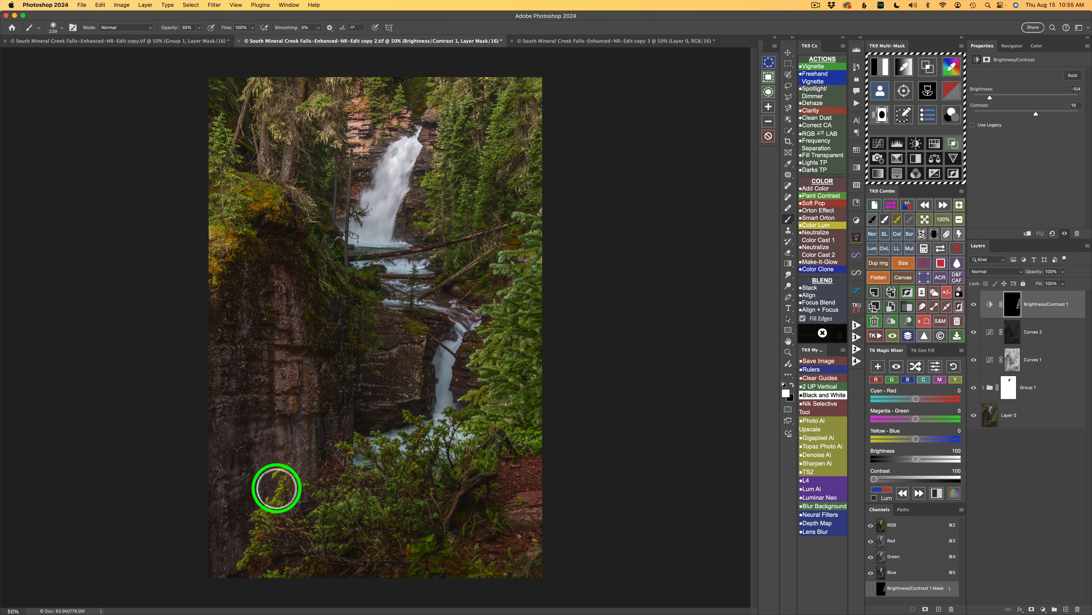
Lower the brush opacity to 10% and paint the Brightness/Contrast mask over the bright bushes at the photo's lower left.
{"action": "key", "text": "1"}
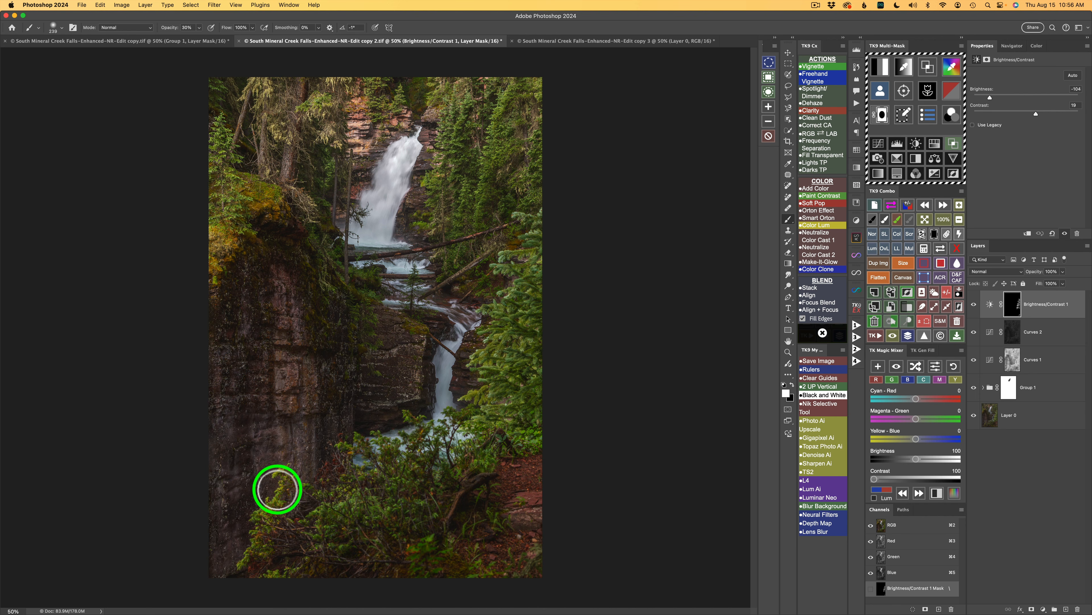
{"action": "left_click", "coordinate": [273, 496]}
{"action": "mouse_move", "coordinate": [283, 485]}
{"action": "left_mouse_down"}
{"action": "mouse_move", "coordinate": [251, 533]}
{"action": "mouse_move", "coordinate": [264, 534]}
{"action": "mouse_move", "coordinate": [252, 558]}
{"action": "mouse_move", "coordinate": [284, 566]}
{"action": "mouse_move", "coordinate": [259, 581]}
{"action": "mouse_move", "coordinate": [284, 569]}
{"action": "left_mouse_up"}
{"action": "left_click_drag", "start_coordinate": [253, 571], "coordinate": [257, 549]}
{"action": "left_click_drag", "start_coordinate": [253, 529], "coordinate": [270, 508]}
{"action": "mouse_move", "coordinate": [266, 495]}
{"action": "left_mouse_down"}
{"action": "mouse_move", "coordinate": [342, 496]}
{"action": "mouse_move", "coordinate": [308, 511]}
{"action": "mouse_move", "coordinate": [339, 507]}
{"action": "mouse_move", "coordinate": [313, 477]}
{"action": "mouse_move", "coordinate": [357, 443]}
{"action": "mouse_move", "coordinate": [329, 427]}
{"action": "left_mouse_up"}
Paint the Brightness/Contrast mask at 10% opacity over the evergreen along the photo's upper-left edge.
{"action": "mouse_move", "coordinate": [214, 257]}
{"action": "left_mouse_down"}
{"action": "mouse_move", "coordinate": [219, 222]}
{"action": "mouse_move", "coordinate": [214, 261]}
{"action": "mouse_move", "coordinate": [227, 231]}
{"action": "left_mouse_up"}
{"action": "mouse_move", "coordinate": [220, 273]}
{"action": "left_mouse_down"}
{"action": "mouse_move", "coordinate": [224, 230]}
{"action": "mouse_move", "coordinate": [211, 263]}
{"action": "mouse_move", "coordinate": [222, 226]}
{"action": "mouse_move", "coordinate": [215, 268]}
{"action": "left_mouse_up"}
{"action": "mouse_move", "coordinate": [214, 268]}
{"action": "left_mouse_down"}
{"action": "mouse_move", "coordinate": [222, 229]}
{"action": "mouse_move", "coordinate": [211, 271]}
{"action": "mouse_move", "coordinate": [254, 203]}
{"action": "mouse_move", "coordinate": [234, 207]}
{"action": "mouse_move", "coordinate": [278, 206]}
{"action": "mouse_move", "coordinate": [253, 197]}
{"action": "mouse_move", "coordinate": [277, 198]}
{"action": "mouse_move", "coordinate": [249, 214]}
{"action": "mouse_move", "coordinate": [217, 192]}
{"action": "mouse_move", "coordinate": [208, 170]}
{"action": "mouse_move", "coordinate": [238, 192]}
{"action": "mouse_move", "coordinate": [217, 134]}
{"action": "mouse_move", "coordinate": [222, 150]}
{"action": "mouse_move", "coordinate": [202, 135]}
{"action": "mouse_move", "coordinate": [223, 129]}
{"action": "mouse_move", "coordinate": [240, 179]}
{"action": "mouse_move", "coordinate": [225, 189]}
{"action": "mouse_move", "coordinate": [214, 240]}
{"action": "mouse_move", "coordinate": [221, 221]}
{"action": "mouse_move", "coordinate": [197, 232]}
{"action": "mouse_move", "coordinate": [228, 212]}
{"action": "mouse_move", "coordinate": [231, 123]}
{"action": "mouse_move", "coordinate": [256, 70]}
{"action": "mouse_move", "coordinate": [255, 98]}
{"action": "mouse_move", "coordinate": [267, 90]}
{"action": "mouse_move", "coordinate": [259, 79]}
{"action": "mouse_move", "coordinate": [244, 105]}
{"action": "mouse_move", "coordinate": [258, 80]}
{"action": "mouse_move", "coordinate": [295, 142]}
{"action": "mouse_move", "coordinate": [271, 123]}
{"action": "mouse_move", "coordinate": [282, 141]}
{"action": "mouse_move", "coordinate": [253, 69]}
{"action": "mouse_move", "coordinate": [254, 94]}
{"action": "mouse_move", "coordinate": [196, 70]}
{"action": "mouse_move", "coordinate": [282, 140]}
{"action": "mouse_move", "coordinate": [290, 121]}
{"action": "mouse_move", "coordinate": [328, 103]}
{"action": "mouse_move", "coordinate": [316, 109]}
{"action": "mouse_move", "coordinate": [329, 102]}
{"action": "mouse_move", "coordinate": [332, 86]}
{"action": "mouse_move", "coordinate": [320, 83]}
{"action": "mouse_move", "coordinate": [346, 68]}
{"action": "mouse_move", "coordinate": [322, 139]}
{"action": "mouse_move", "coordinate": [326, 126]}
{"action": "mouse_move", "coordinate": [335, 146]}
{"action": "mouse_move", "coordinate": [317, 129]}
{"action": "mouse_move", "coordinate": [327, 132]}
{"action": "mouse_move", "coordinate": [278, 137]}
{"action": "mouse_move", "coordinate": [300, 95]}
{"action": "mouse_move", "coordinate": [332, 78]}
{"action": "mouse_move", "coordinate": [348, 90]}
{"action": "mouse_move", "coordinate": [337, 68]}
{"action": "mouse_move", "coordinate": [349, 63]}
{"action": "mouse_move", "coordinate": [216, 142]}
{"action": "left_mouse_up"}
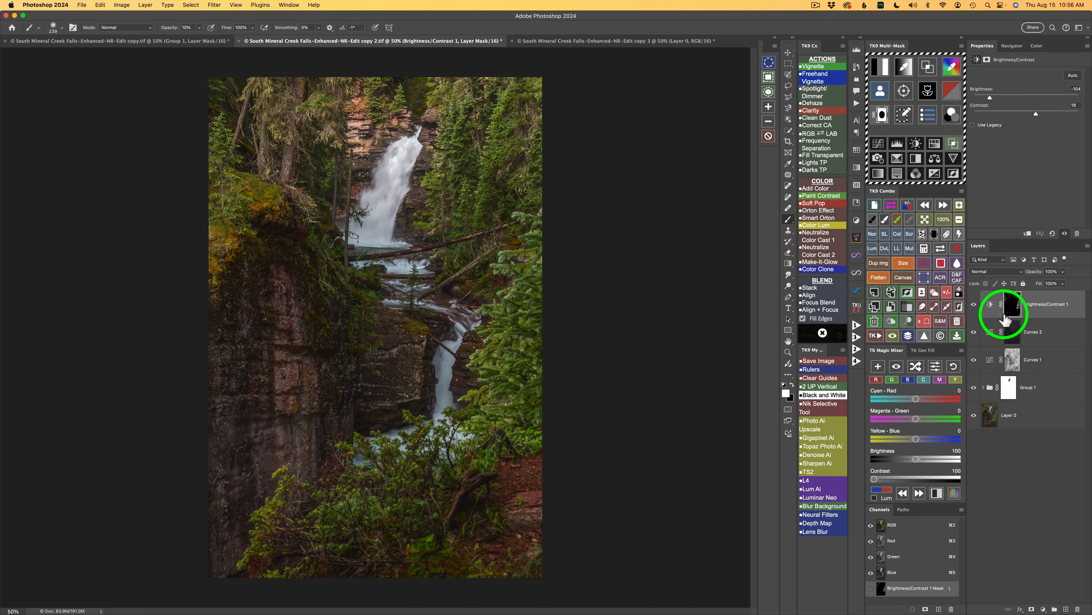
Compare the image with the Brightness/Contrast layer hidden and shown, and inspect its painted layer mask in black and white.
{"action": "left_click", "coordinate": [974, 306]}
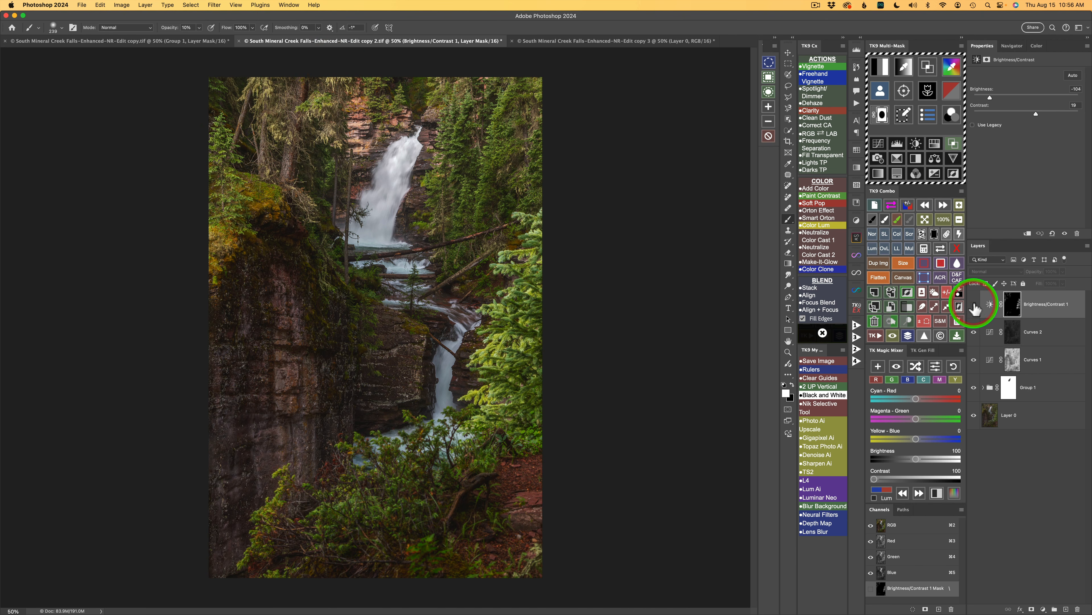
{"action": "left_click", "coordinate": [974, 304]}
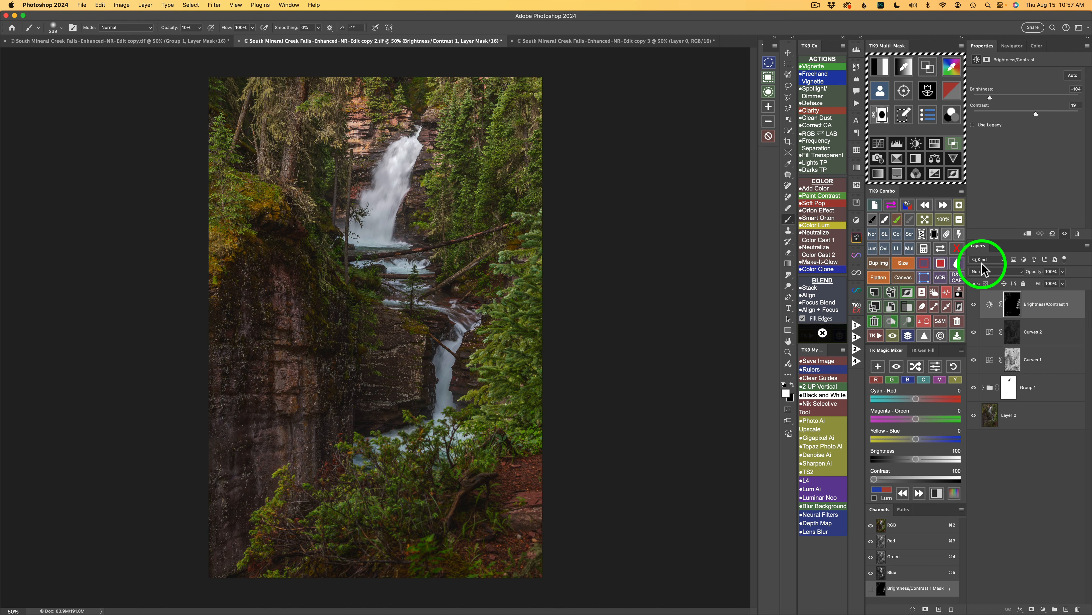
{"action": "left_click", "coordinate": [941, 249]}
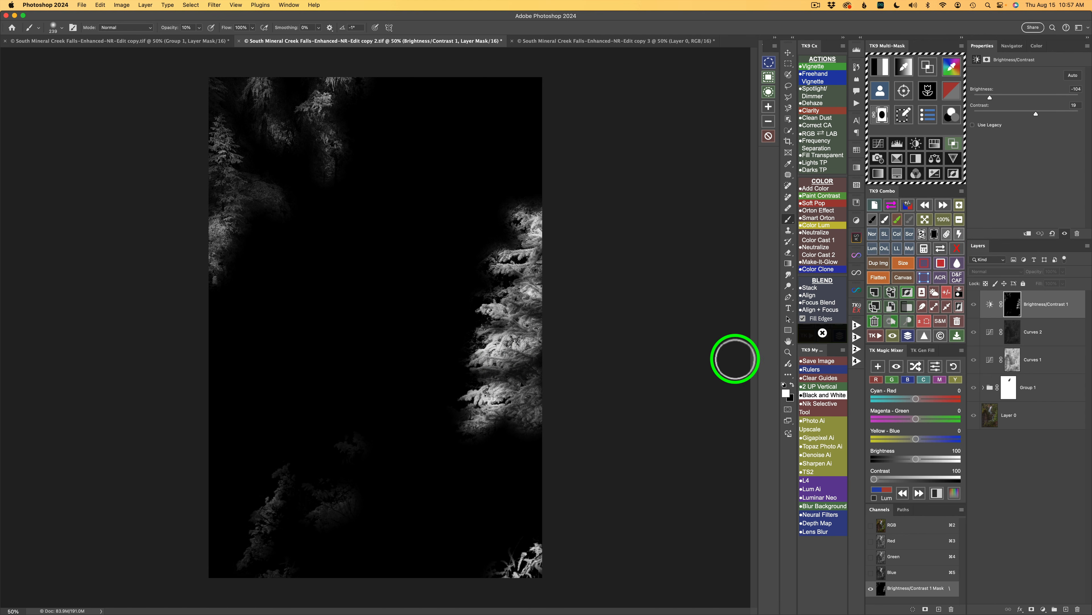
{"action": "left_click", "coordinate": [941, 249]}
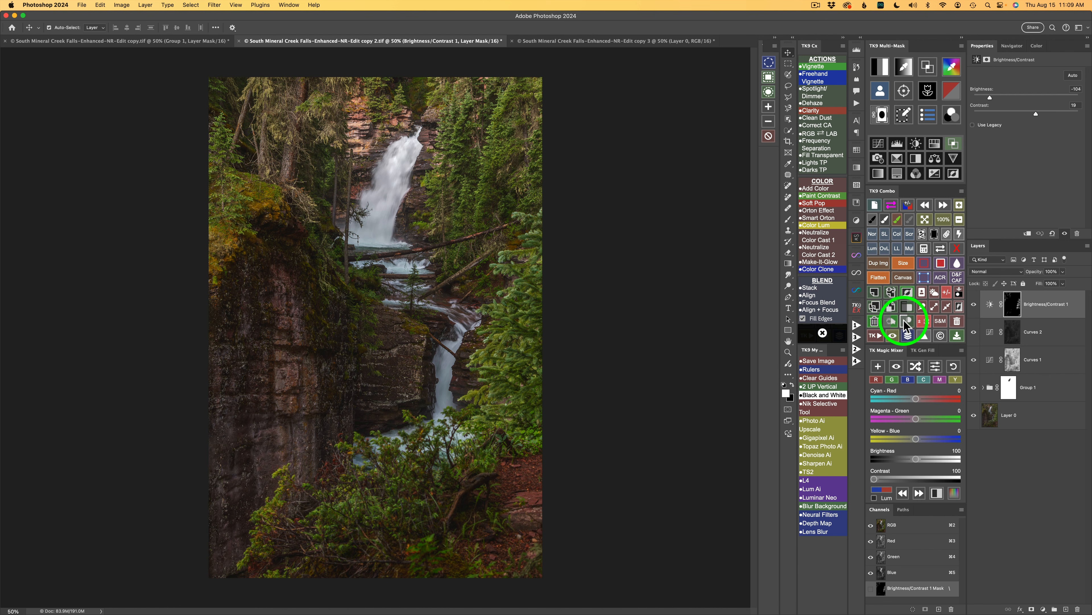
Add a Dodge (white paint) layer in Overlay mode and limit it to Lights 2 with Blend If, checking the coverage with the magenta preview.
{"action": "left_click", "coordinate": [905, 322]}
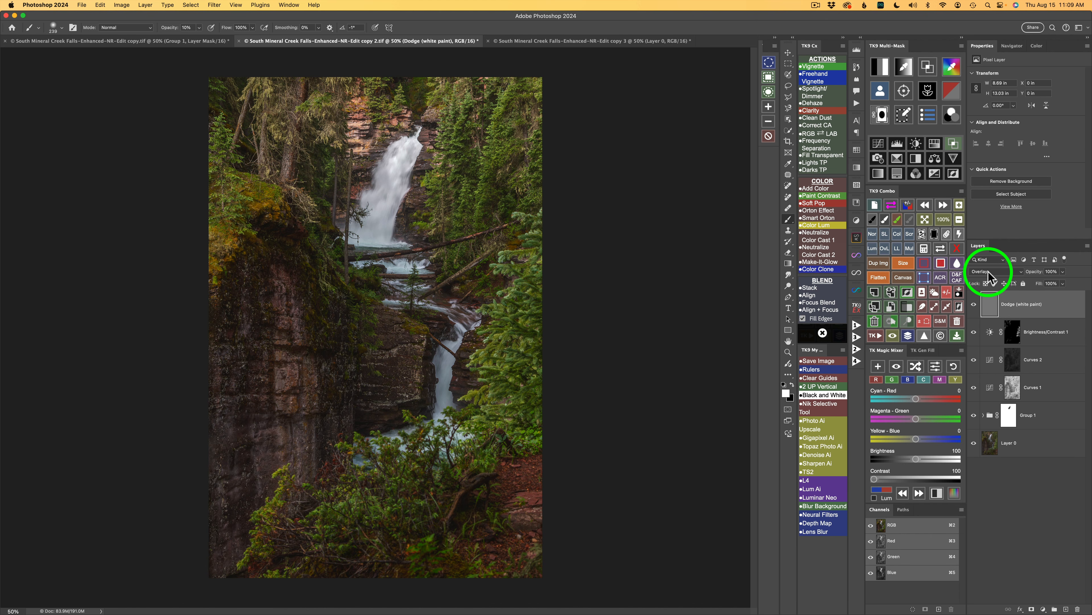
{"action": "left_click", "coordinate": [954, 147]}
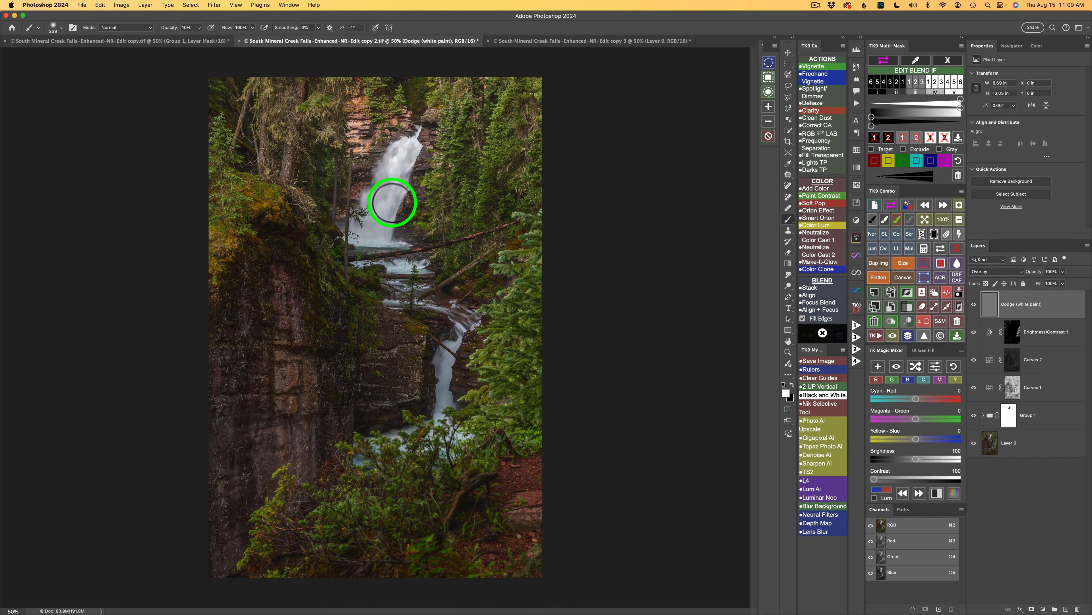
{"action": "left_click", "coordinate": [929, 83]}
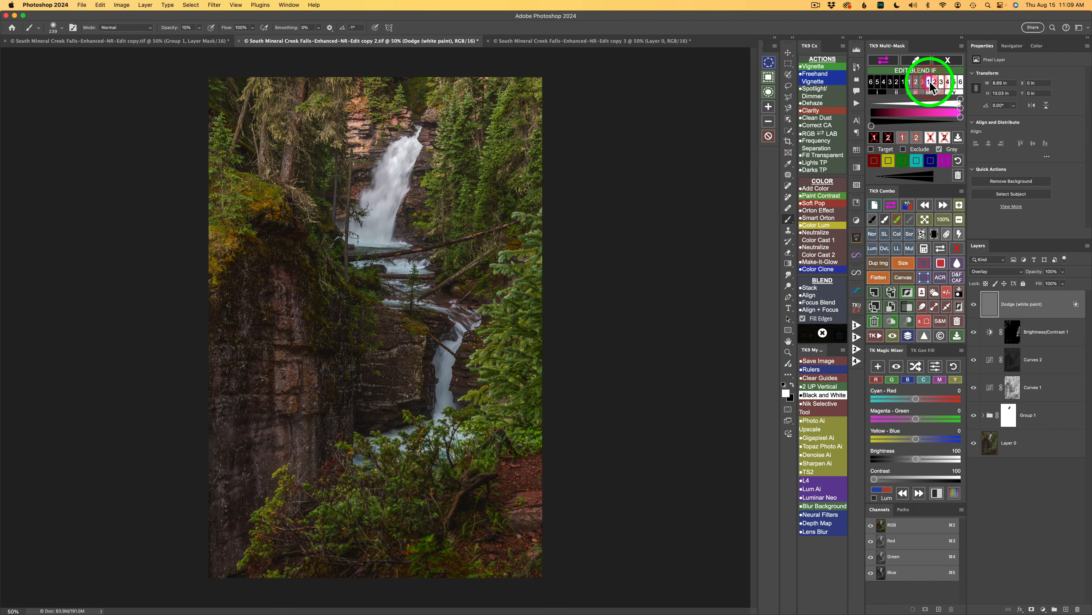
{"action": "left_click", "coordinate": [884, 62]}
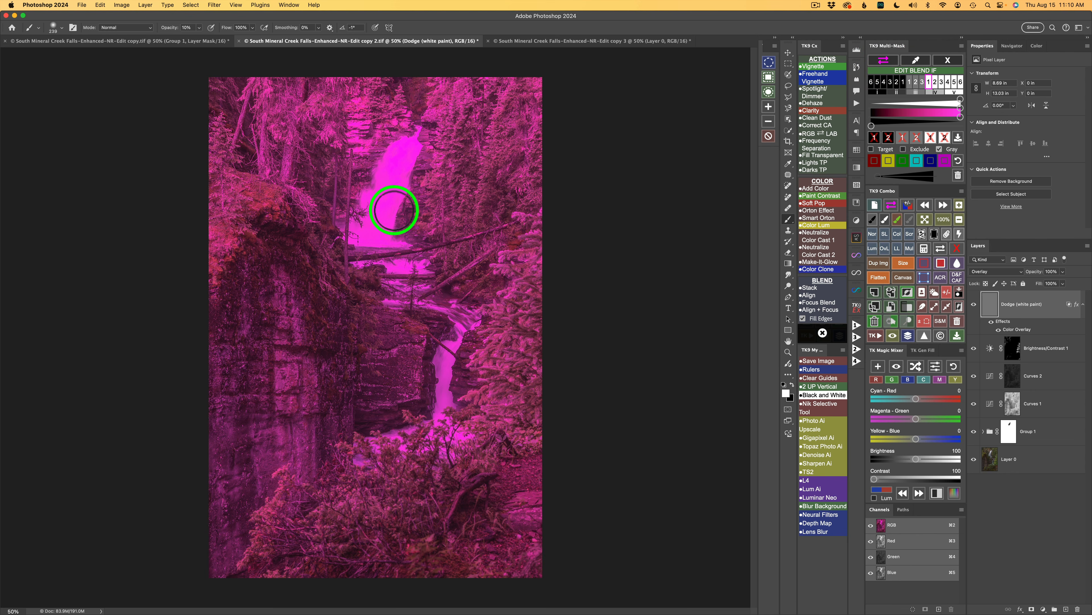
{"action": "left_click", "coordinate": [936, 82]}
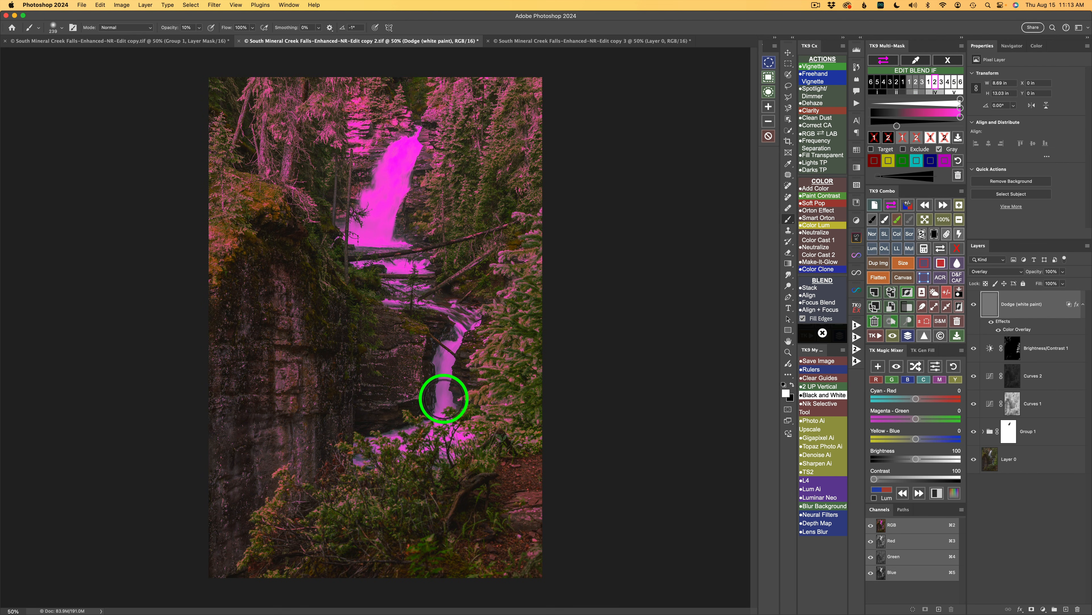
{"action": "left_click", "coordinate": [885, 60]}
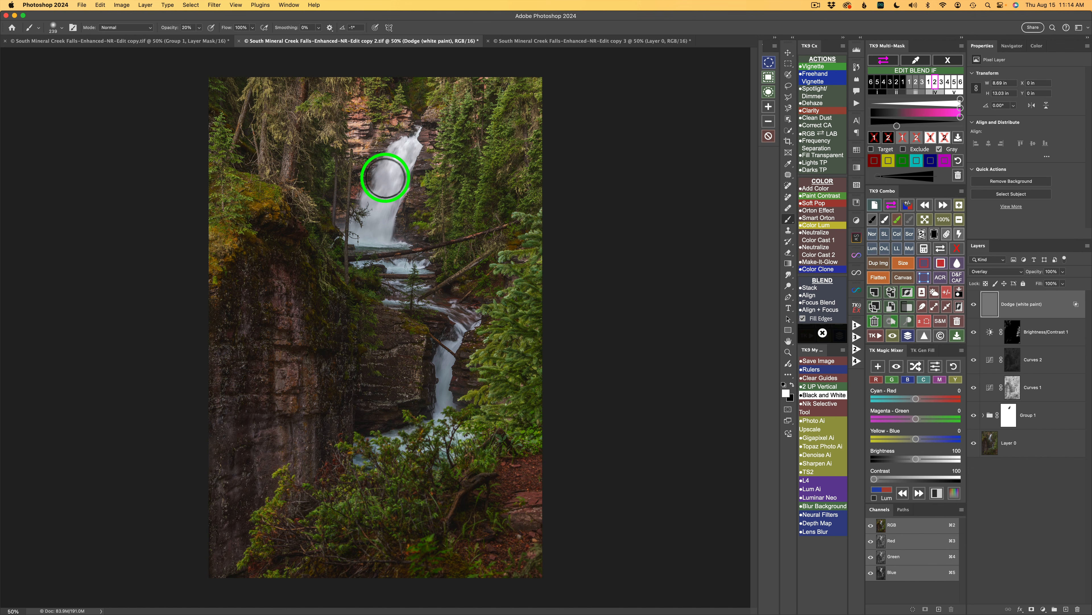
Paint white at 20% opacity on the Dodge layer along the upper waterfall, the cascades and the lower waterfall.
{"action": "mouse_move", "coordinate": [378, 206]}
{"action": "left_mouse_down"}
{"action": "mouse_move", "coordinate": [403, 183]}
{"action": "mouse_move", "coordinate": [377, 219]}
{"action": "mouse_move", "coordinate": [389, 181]}
{"action": "left_mouse_up"}
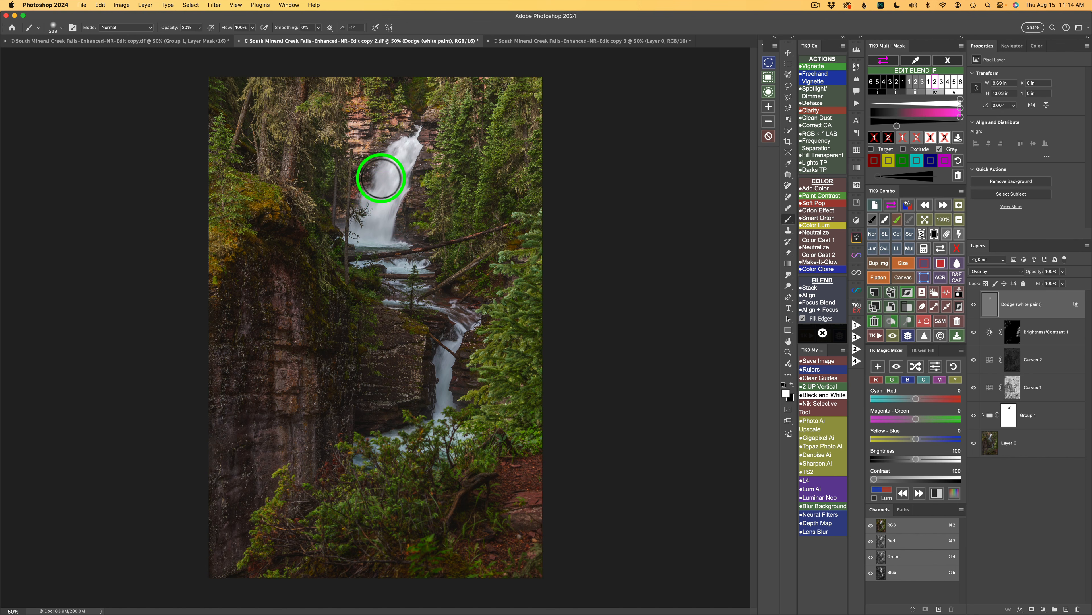
{"action": "mouse_move", "coordinate": [376, 219]}
{"action": "left_mouse_down"}
{"action": "mouse_move", "coordinate": [360, 233]}
{"action": "mouse_move", "coordinate": [387, 219]}
{"action": "mouse_move", "coordinate": [376, 246]}
{"action": "mouse_move", "coordinate": [373, 225]}
{"action": "mouse_move", "coordinate": [383, 249]}
{"action": "left_mouse_up"}
{"action": "mouse_move", "coordinate": [377, 247]}
{"action": "left_mouse_down"}
{"action": "mouse_move", "coordinate": [390, 228]}
{"action": "mouse_move", "coordinate": [378, 243]}
{"action": "mouse_move", "coordinate": [420, 266]}
{"action": "mouse_move", "coordinate": [361, 261]}
{"action": "mouse_move", "coordinate": [409, 263]}
{"action": "mouse_move", "coordinate": [397, 266]}
{"action": "left_mouse_up"}
{"action": "mouse_move", "coordinate": [398, 266]}
{"action": "left_mouse_down"}
{"action": "mouse_move", "coordinate": [434, 290]}
{"action": "mouse_move", "coordinate": [399, 287]}
{"action": "left_mouse_up"}
{"action": "mouse_move", "coordinate": [402, 292]}
{"action": "left_mouse_down"}
{"action": "mouse_move", "coordinate": [460, 319]}
{"action": "mouse_move", "coordinate": [454, 342]}
{"action": "mouse_move", "coordinate": [452, 315]}
{"action": "mouse_move", "coordinate": [442, 353]}
{"action": "mouse_move", "coordinate": [453, 346]}
{"action": "mouse_move", "coordinate": [443, 406]}
{"action": "mouse_move", "coordinate": [466, 315]}
{"action": "mouse_move", "coordinate": [472, 327]}
{"action": "mouse_move", "coordinate": [386, 302]}
{"action": "mouse_move", "coordinate": [459, 411]}
{"action": "mouse_move", "coordinate": [426, 429]}
{"action": "mouse_move", "coordinate": [454, 432]}
{"action": "mouse_move", "coordinate": [448, 453]}
{"action": "mouse_move", "coordinate": [427, 439]}
{"action": "mouse_move", "coordinate": [434, 428]}
{"action": "mouse_move", "coordinate": [396, 434]}
{"action": "mouse_move", "coordinate": [412, 444]}
{"action": "mouse_move", "coordinate": [385, 441]}
{"action": "mouse_move", "coordinate": [399, 437]}
{"action": "mouse_move", "coordinate": [366, 457]}
{"action": "mouse_move", "coordinate": [368, 445]}
{"action": "mouse_move", "coordinate": [433, 439]}
{"action": "left_mouse_up"}
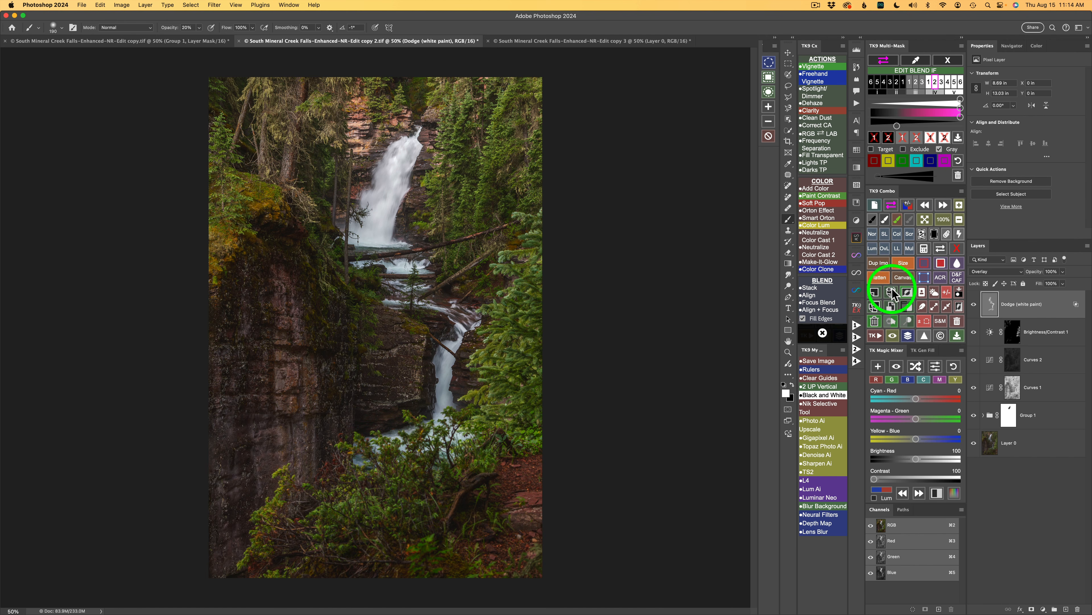
Compare the waterfalls with the Dodge layer hidden and shown.
{"action": "left_click", "coordinate": [974, 304]}
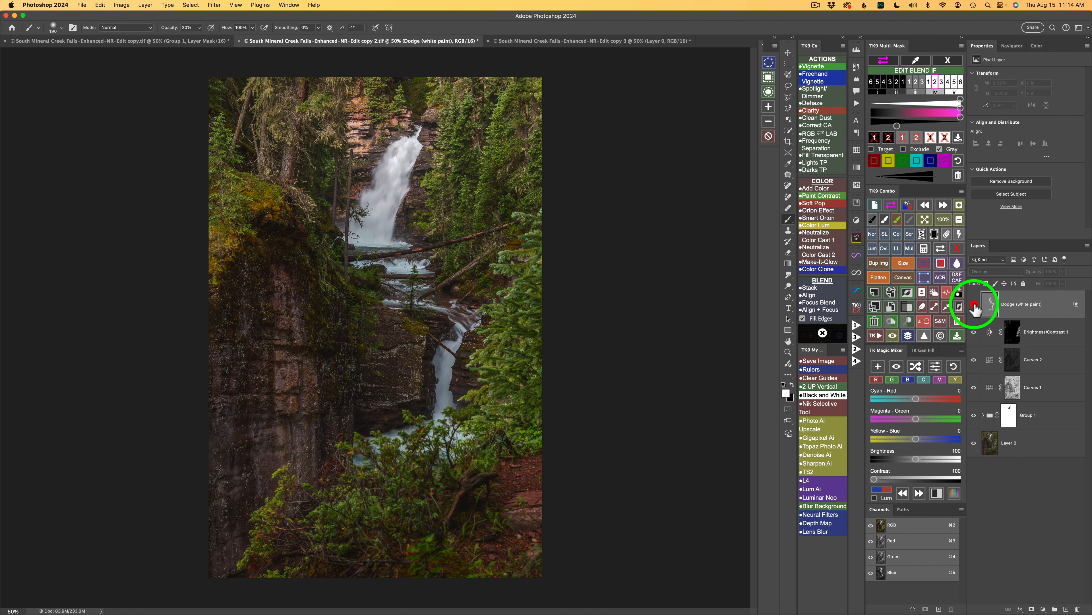
{"action": "left_click", "coordinate": [974, 305]}
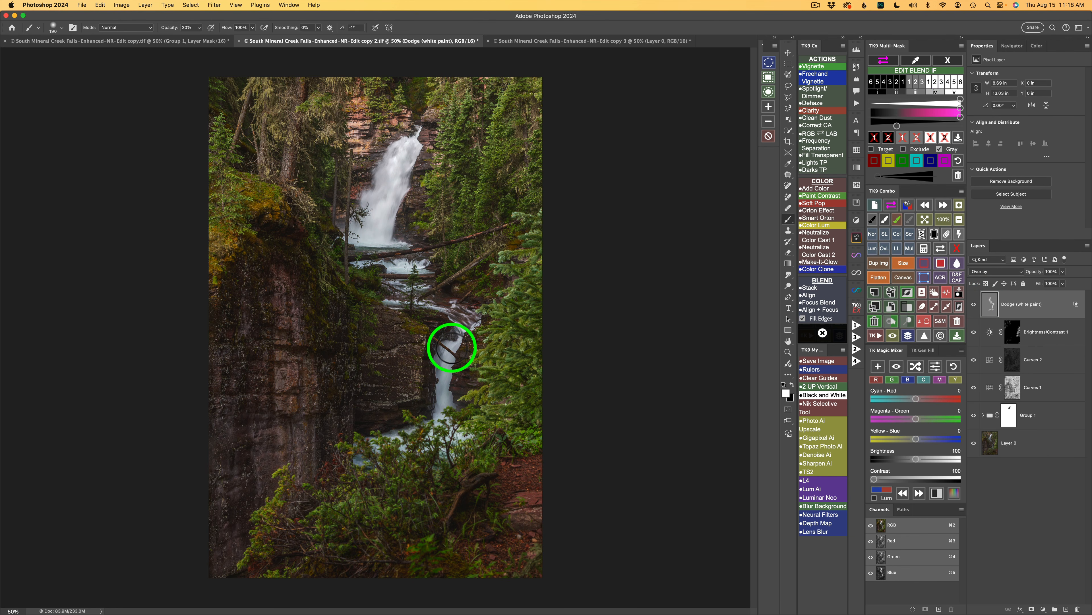
{"action": "mouse_move", "coordinate": [443, 376]}
{"action": "left_mouse_down"}
{"action": "mouse_move", "coordinate": [441, 354]}
{"action": "mouse_move", "coordinate": [445, 405]}
{"action": "mouse_move", "coordinate": [439, 342]}
{"action": "mouse_move", "coordinate": [434, 398]}
{"action": "left_mouse_up"}
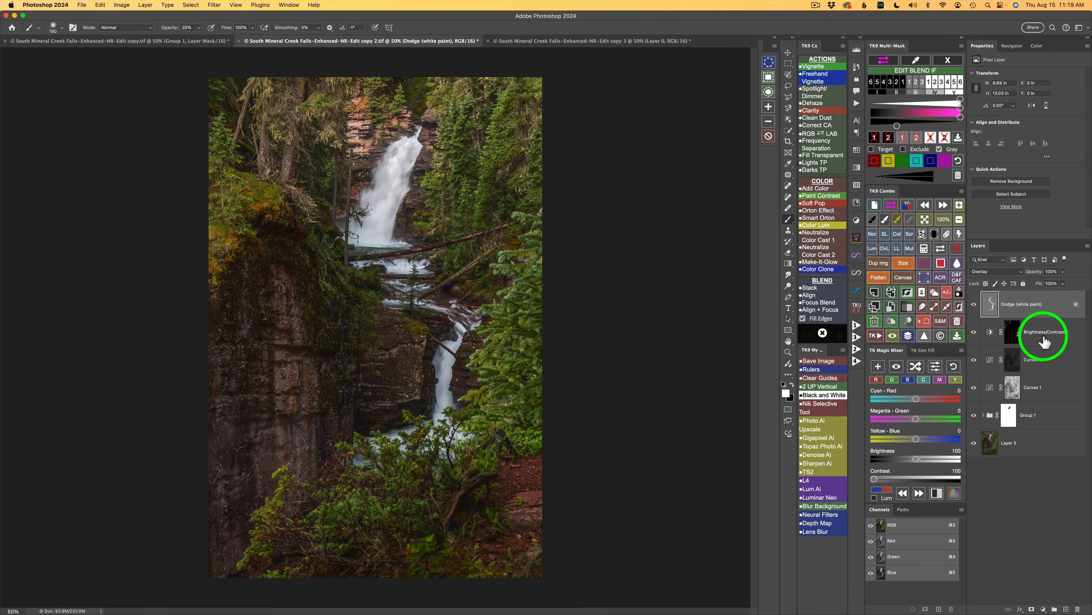
Reopen the Brightness/Contrast layer's settings and set its brightness to -104.
{"action": "left_click", "coordinate": [991, 336]}
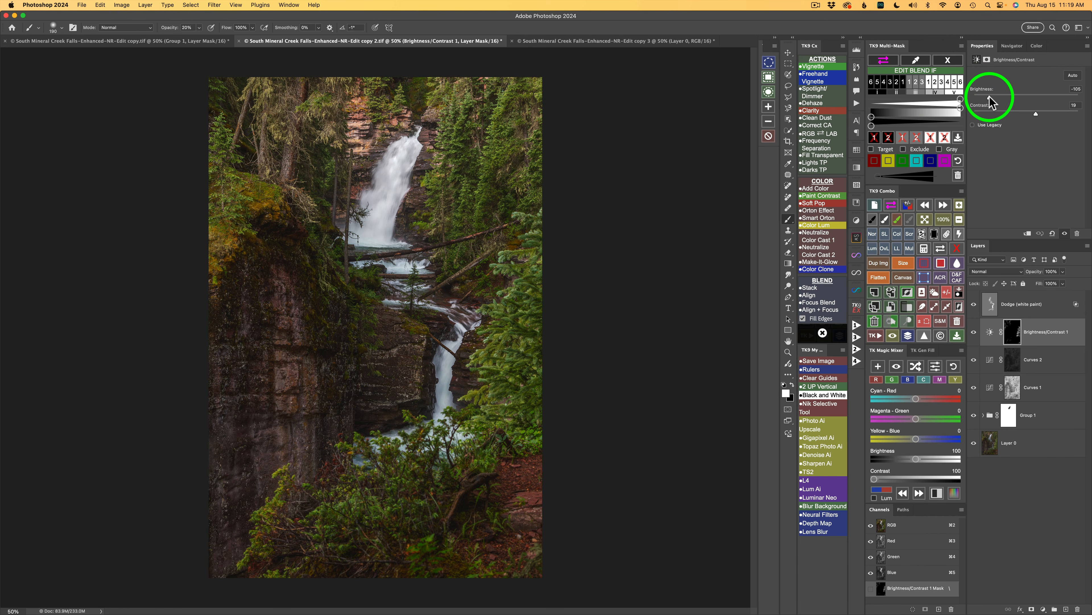
{"action": "left_click_drag", "start_coordinate": [989, 96], "coordinate": [992, 96]}
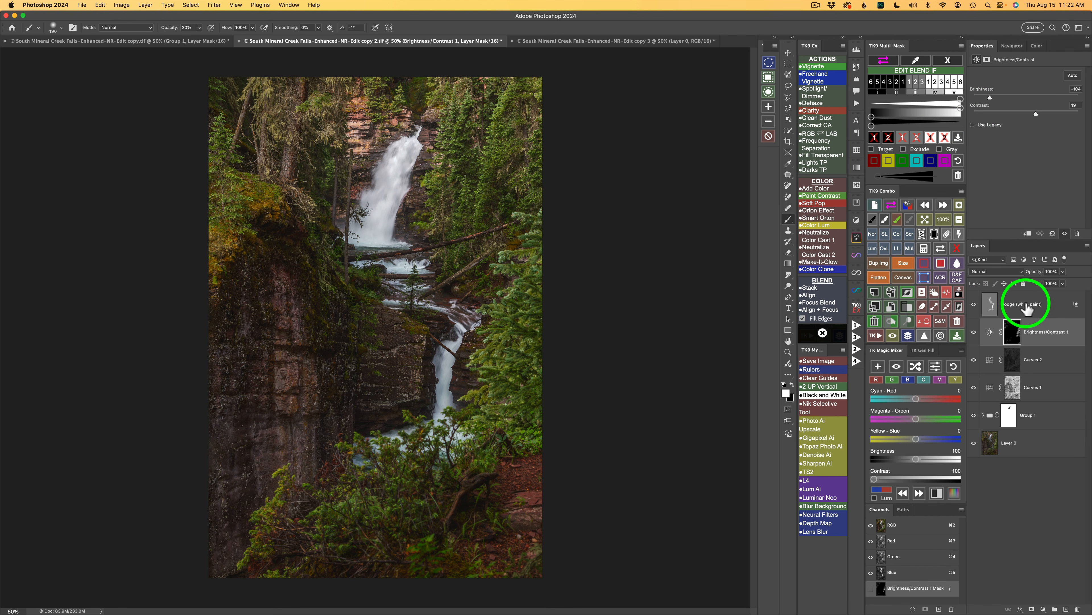
Add a Brightness/Contrast layer above the Dodge layer with brightness -72 and contrast 42, and invert its mask to black.
{"action": "left_click", "coordinate": [1027, 308]}
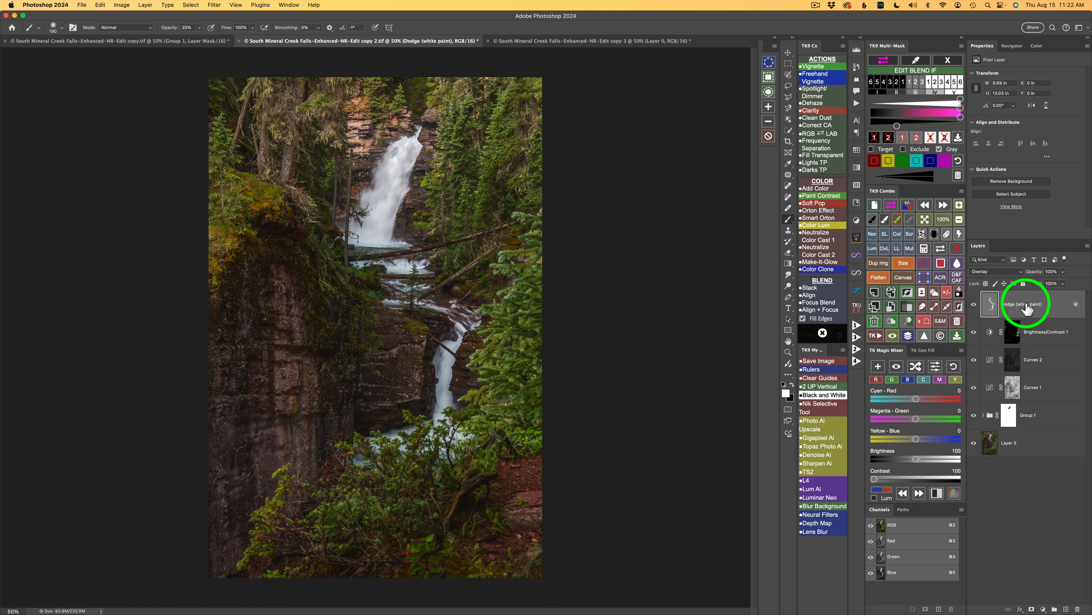
{"action": "key", "text": "v"}
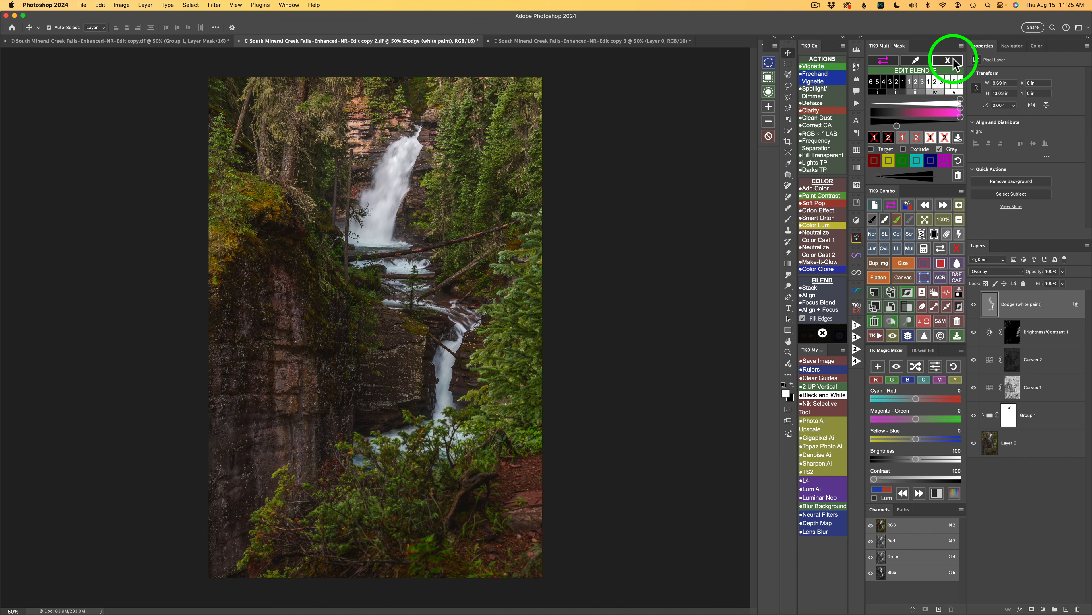
{"action": "left_click", "coordinate": [952, 63]}
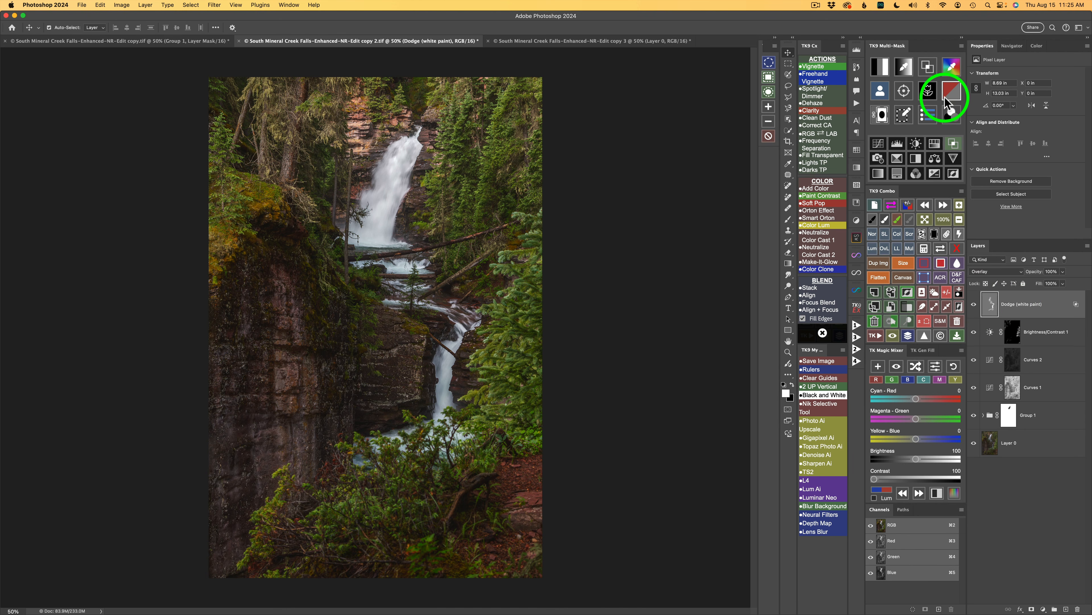
{"action": "left_click", "coordinate": [917, 146]}
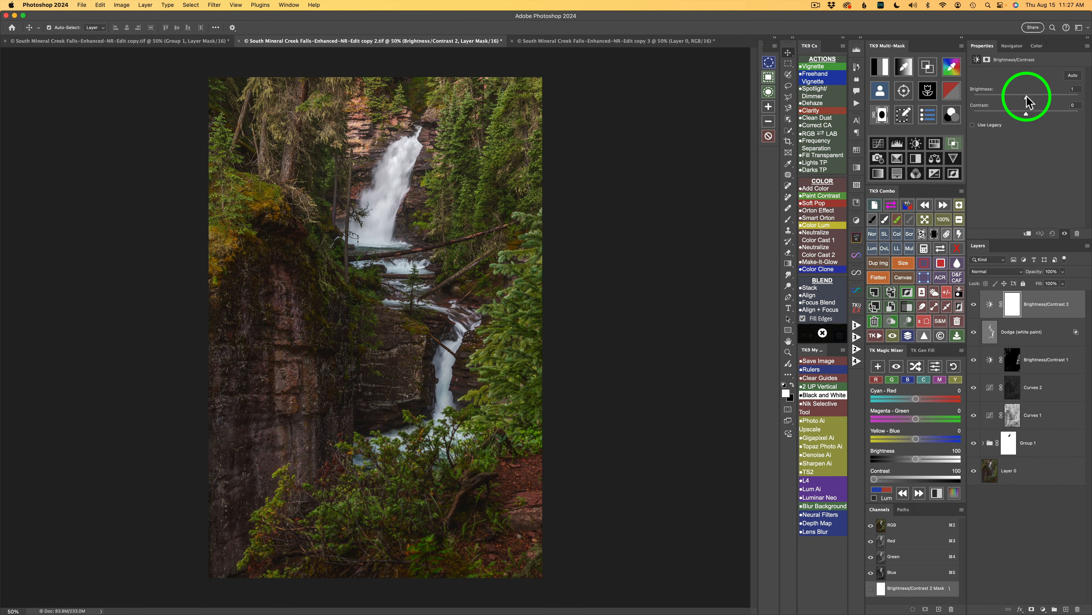
{"action": "left_click_drag", "start_coordinate": [1026, 95], "coordinate": [1002, 100]}
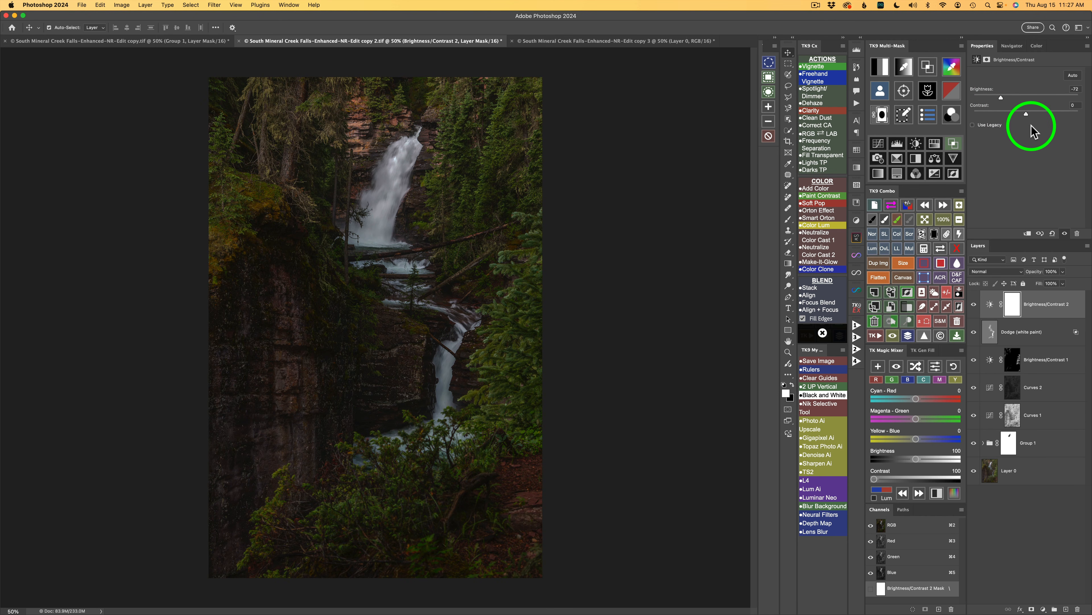
{"action": "left_click_drag", "start_coordinate": [1027, 111], "coordinate": [1049, 112]}
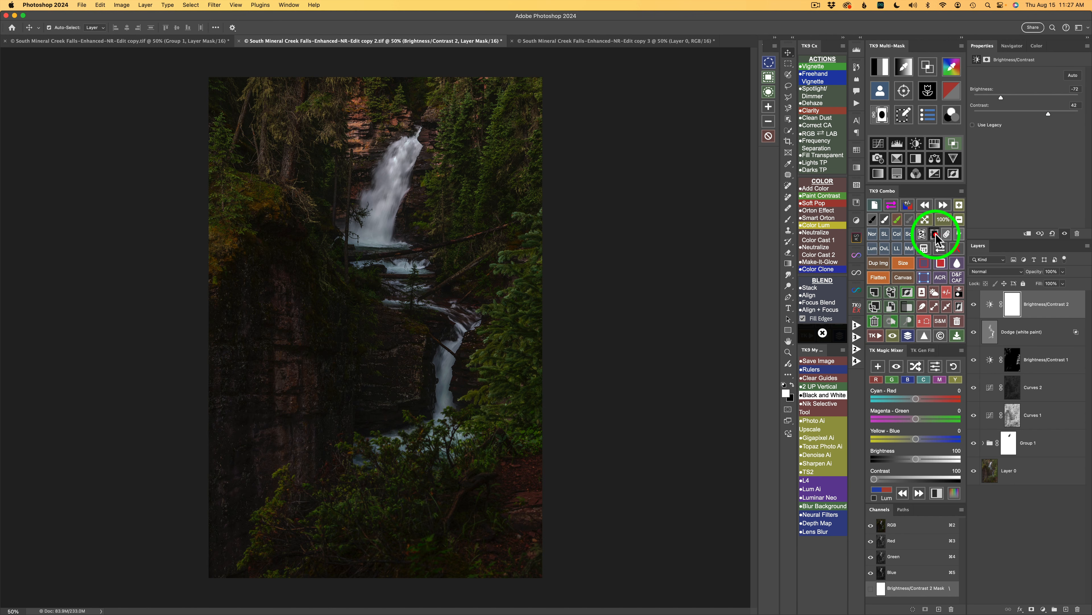
{"action": "left_click", "coordinate": [1011, 303]}
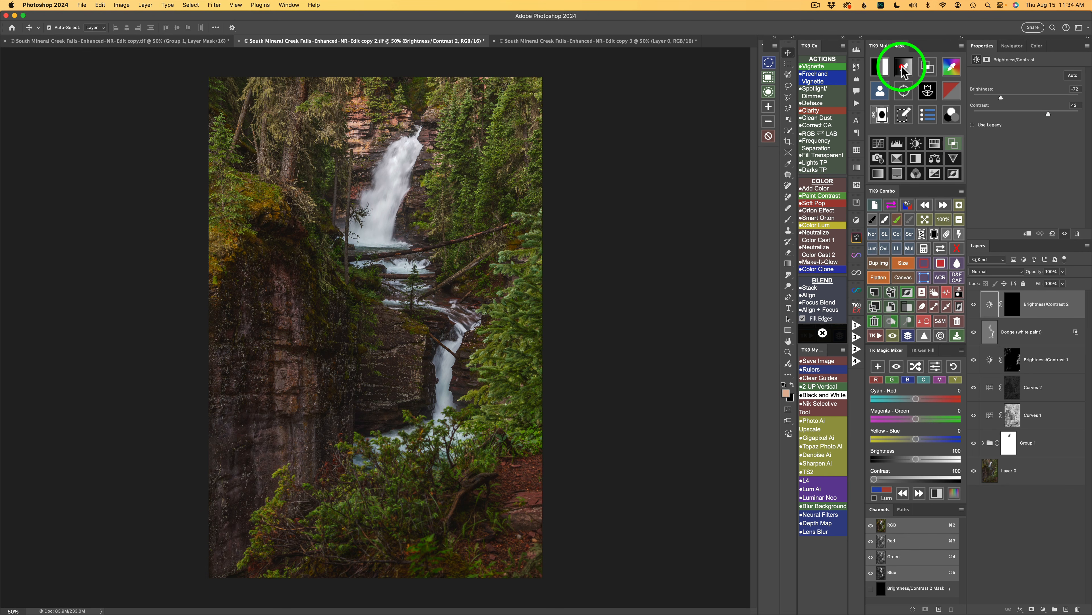
Create a TK9 mask from a colour sampled on the reddish cliff beside the top of the upper waterfall.
{"action": "left_click", "coordinate": [905, 70]}
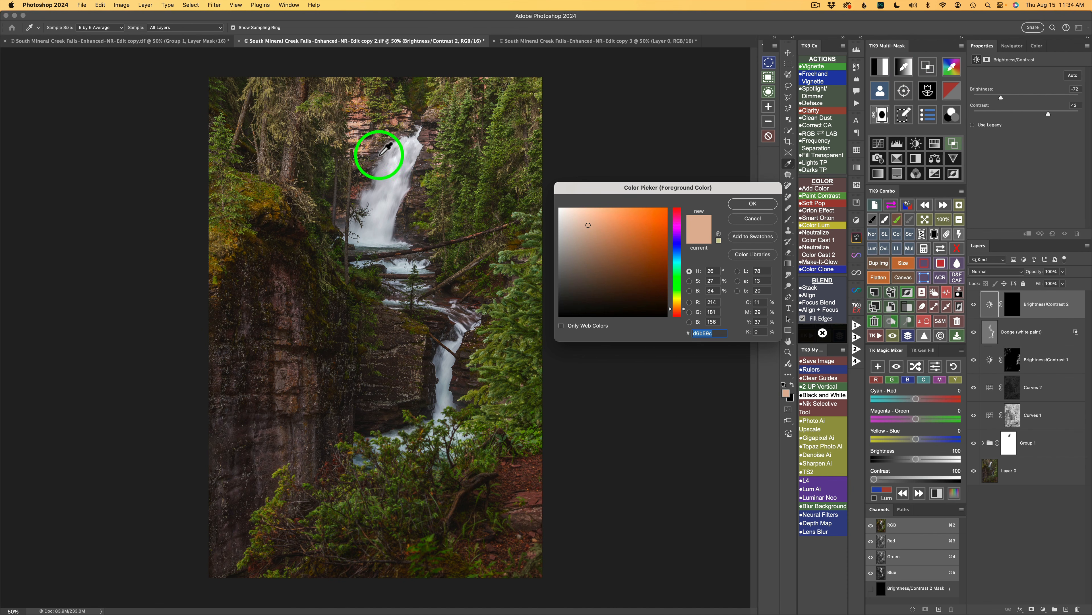
{"action": "left_click", "coordinate": [357, 124]}
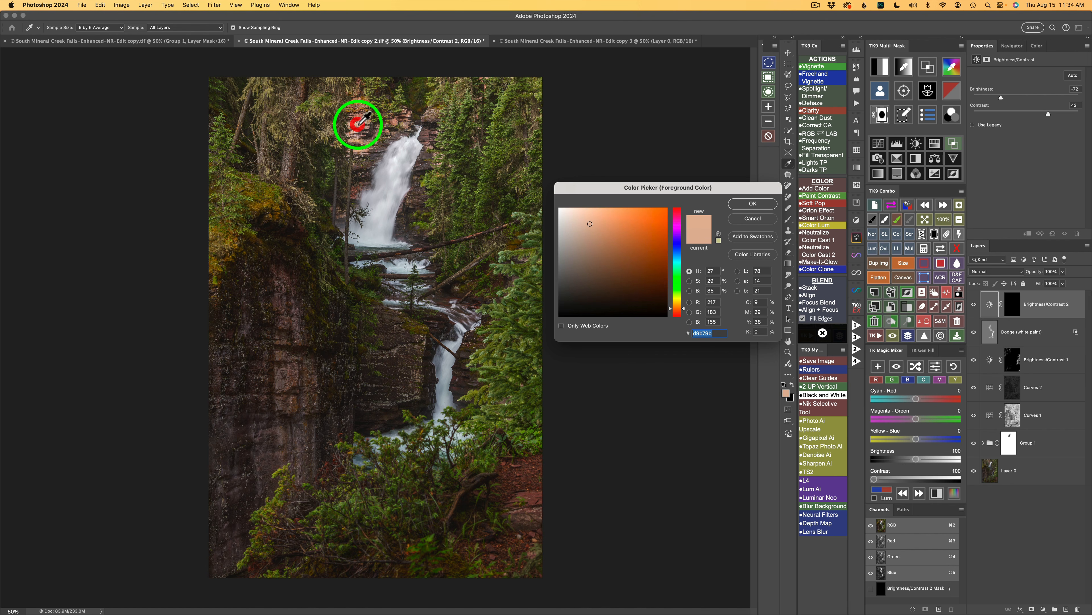
{"action": "left_click", "coordinate": [752, 203]}
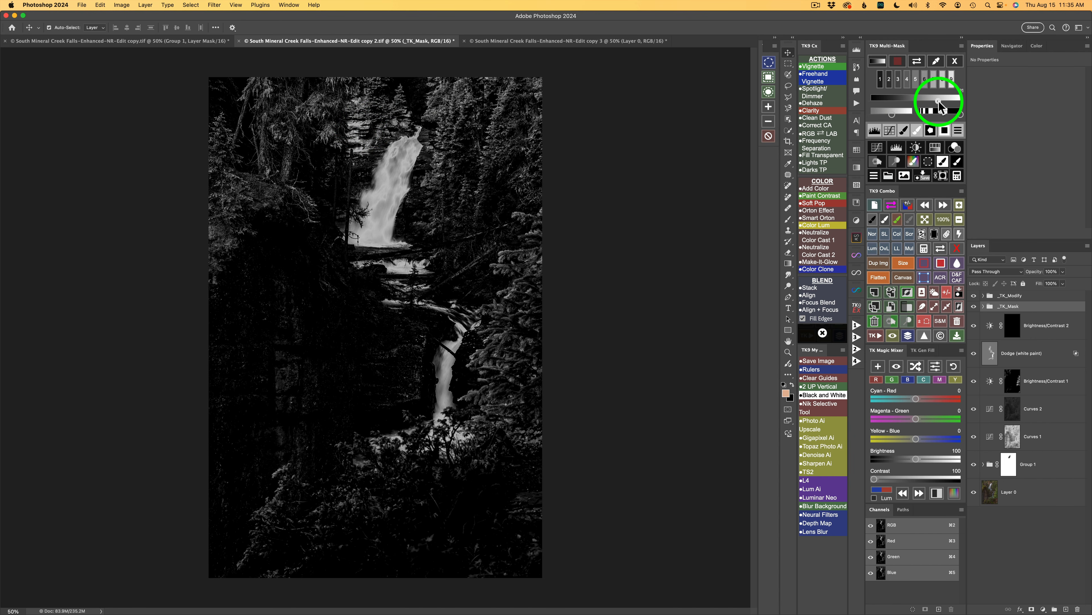
Refine the sampled colour mask with its tone and contrast sliders and load it for painting on the Brightness/Contrast layer's mask.
{"action": "left_click_drag", "start_coordinate": [939, 102], "coordinate": [933, 103]}
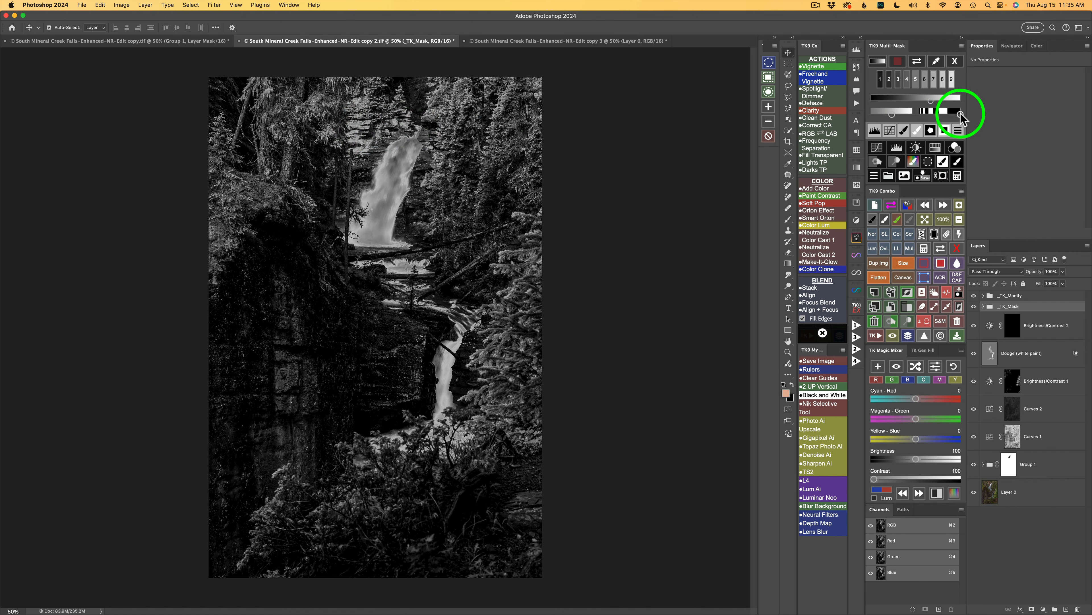
{"action": "left_click_drag", "start_coordinate": [958, 115], "coordinate": [945, 115]}
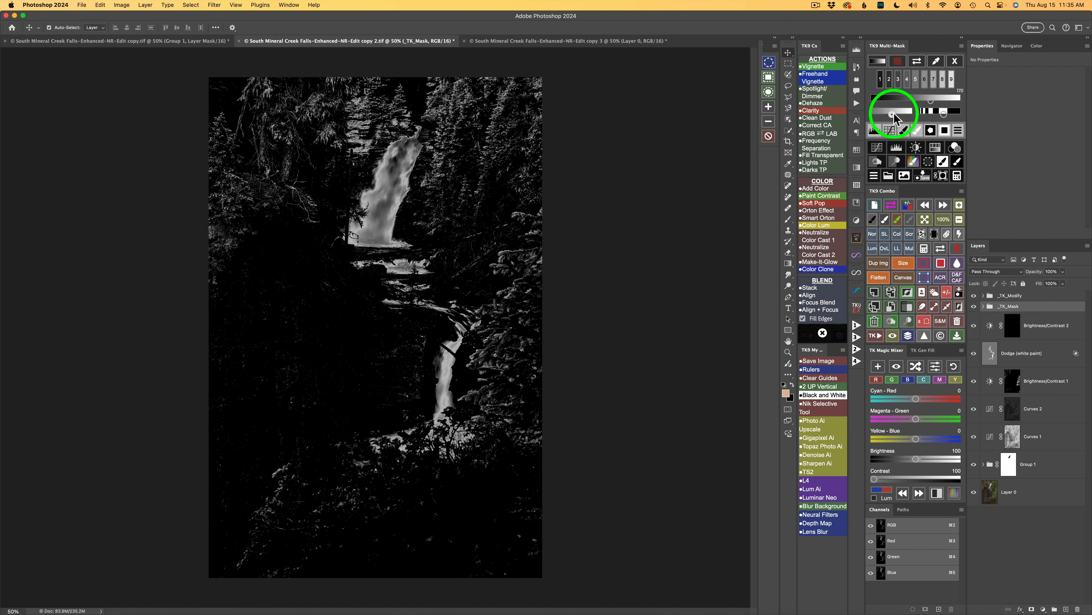
{"action": "left_click_drag", "start_coordinate": [892, 113], "coordinate": [901, 114]}
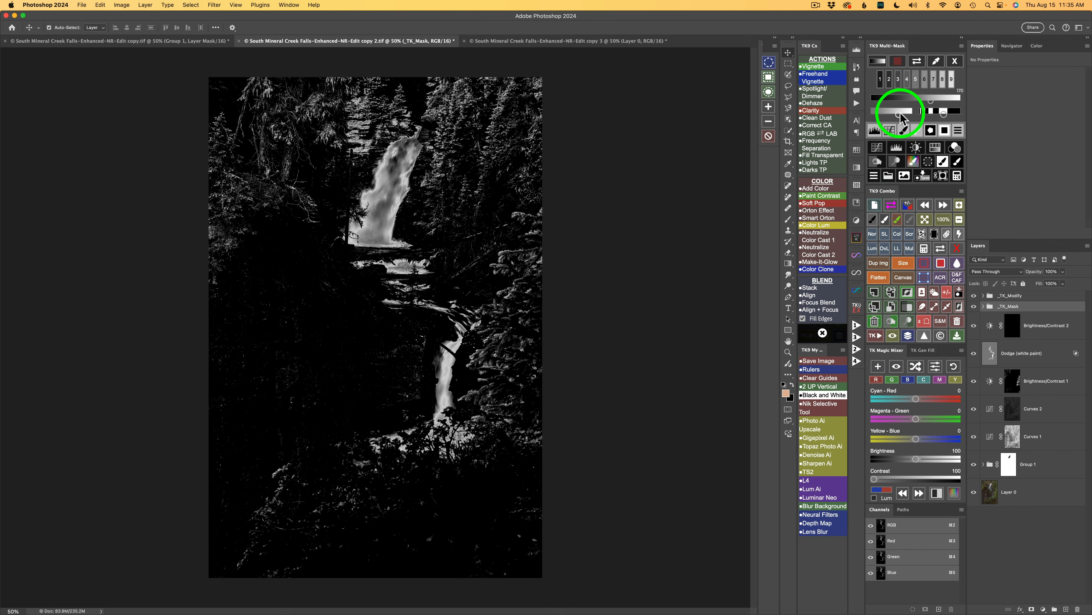
{"action": "left_click", "coordinate": [958, 162]}
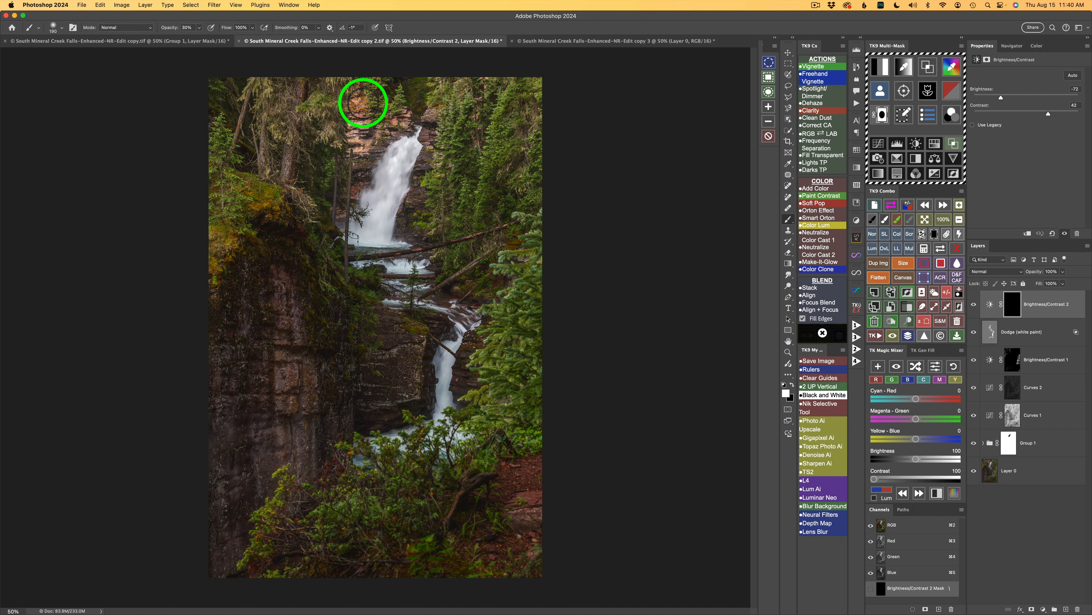
Paint white at 30% opacity through the selection over the reddish rocks above and beside the upper waterfall.
{"action": "left_click", "coordinate": [351, 112]}
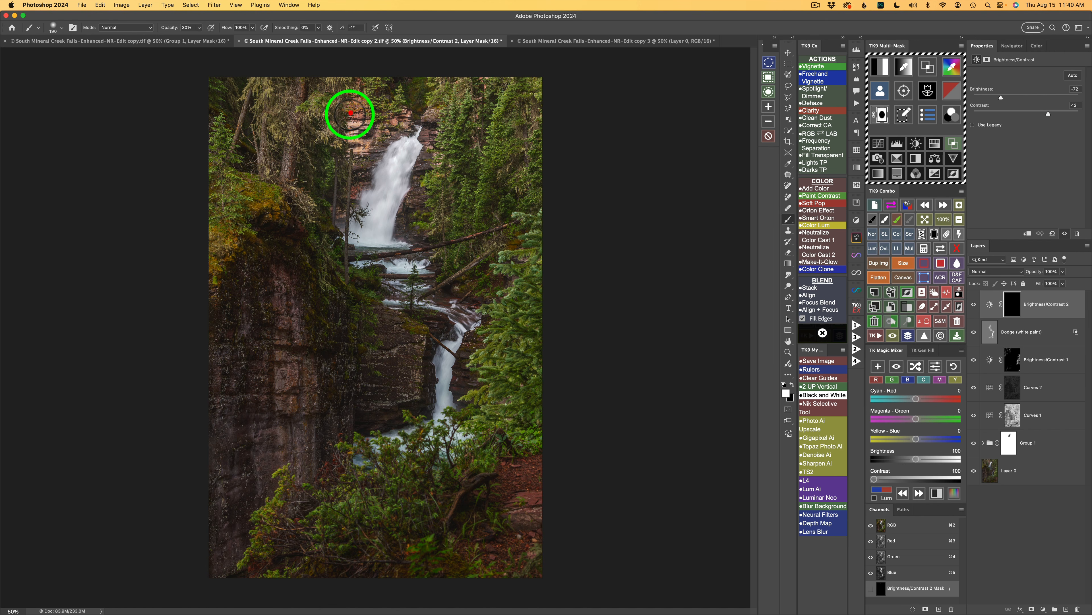
{"action": "mouse_move", "coordinate": [350, 113]}
{"action": "left_mouse_down"}
{"action": "mouse_move", "coordinate": [357, 98]}
{"action": "mouse_move", "coordinate": [353, 128]}
{"action": "left_mouse_up"}
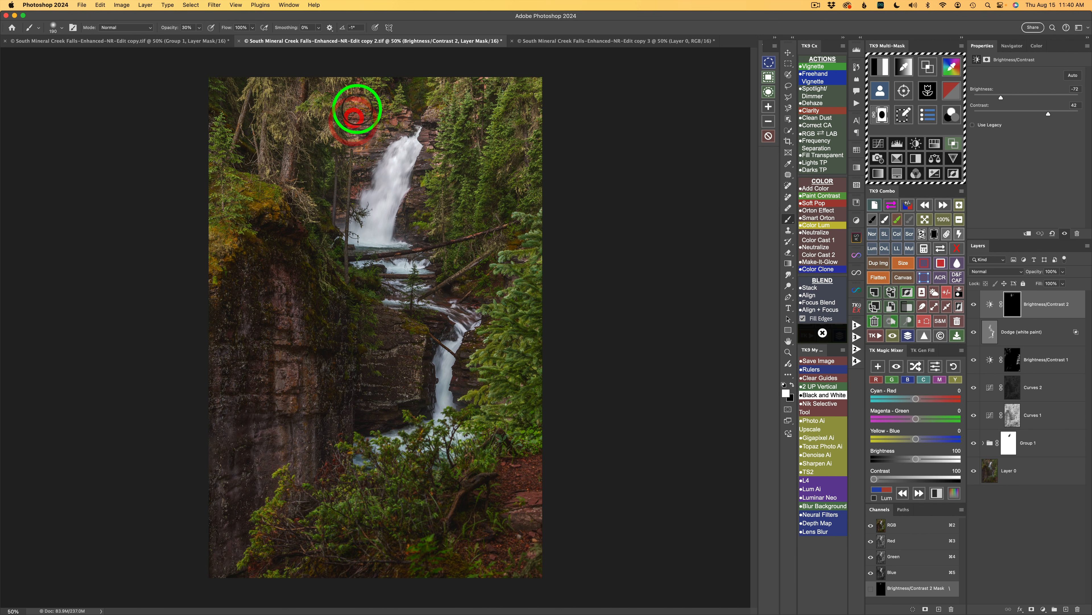
{"action": "left_click", "coordinate": [357, 108]}
{"action": "left_click", "coordinate": [391, 123]}
{"action": "left_click", "coordinate": [367, 141]}
{"action": "left_click", "coordinate": [350, 150]}
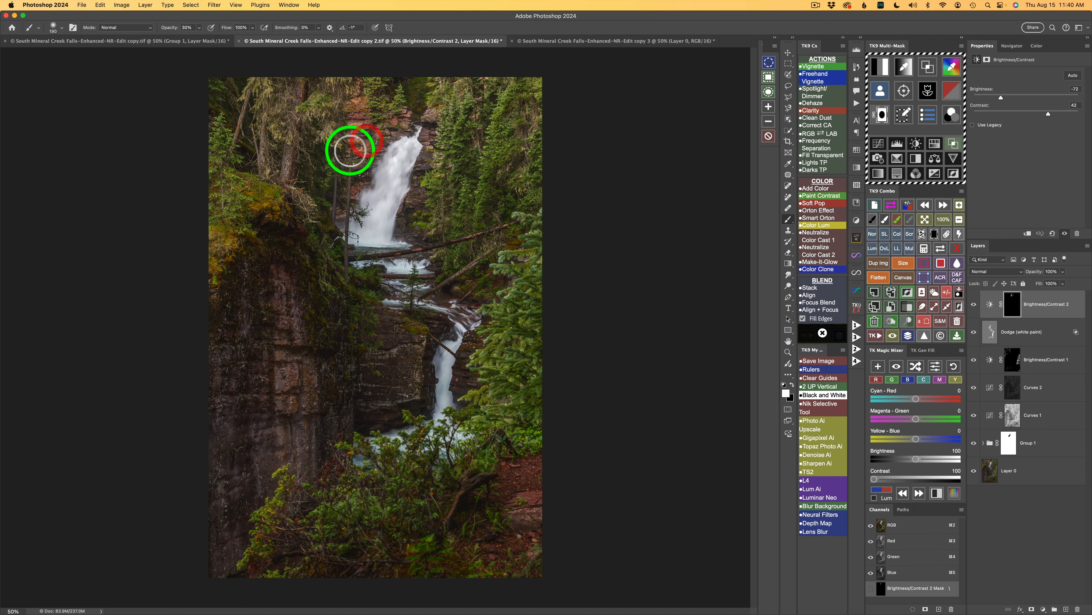
{"action": "left_click", "coordinate": [360, 140]}
{"action": "left_click", "coordinate": [380, 127]}
{"action": "left_click", "coordinate": [392, 124]}
{"action": "left_click", "coordinate": [403, 124]}
{"action": "left_click", "coordinate": [402, 122]}
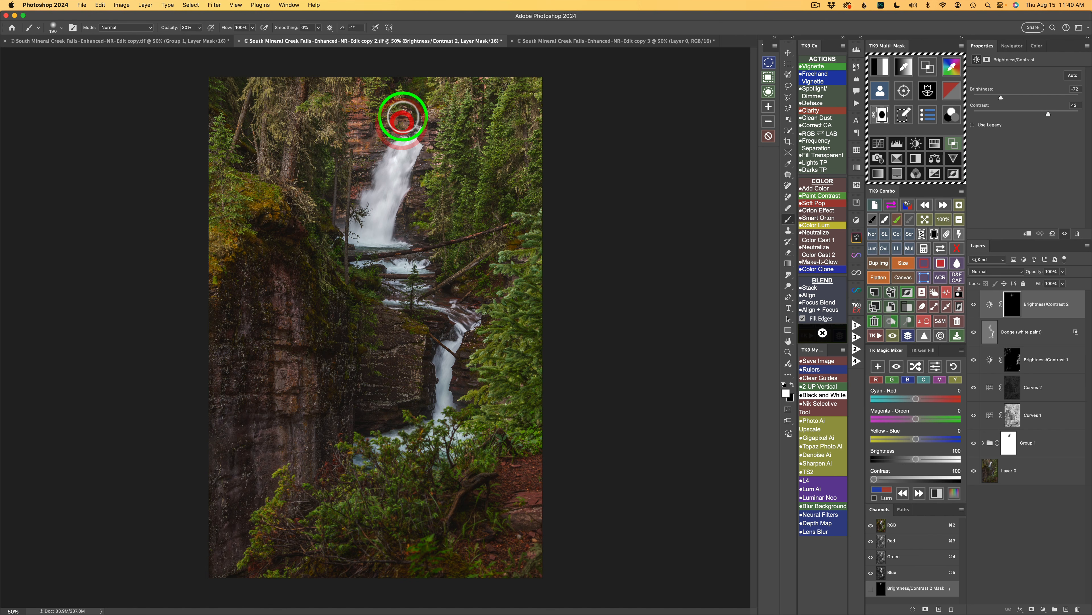
{"action": "left_click", "coordinate": [403, 112]}
{"action": "left_click", "coordinate": [403, 116]}
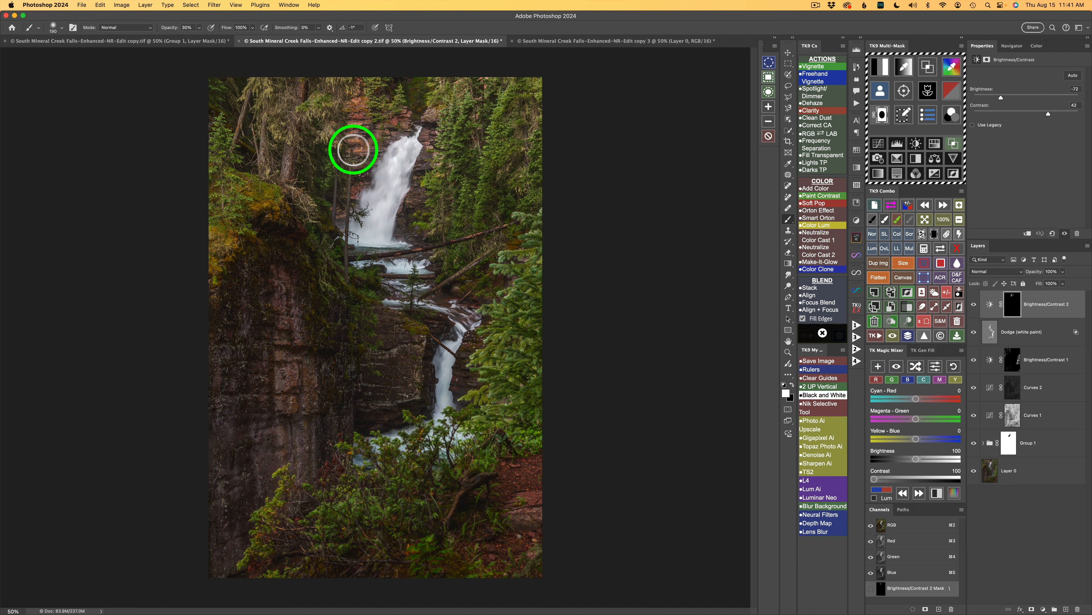
Compare the rocks with the new Brightness/Contrast layer hidden and shown, and set its brightness to -74.
{"action": "left_click", "coordinate": [974, 305]}
{"action": "left_click", "coordinate": [974, 305]}
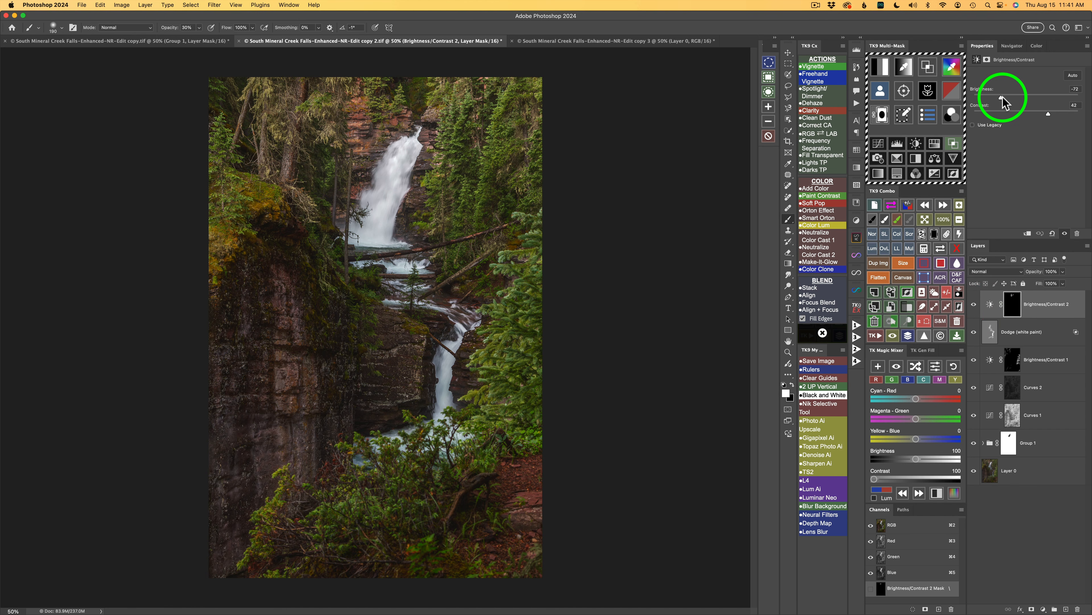
{"action": "left_click_drag", "start_coordinate": [1003, 103], "coordinate": [1001, 95]}
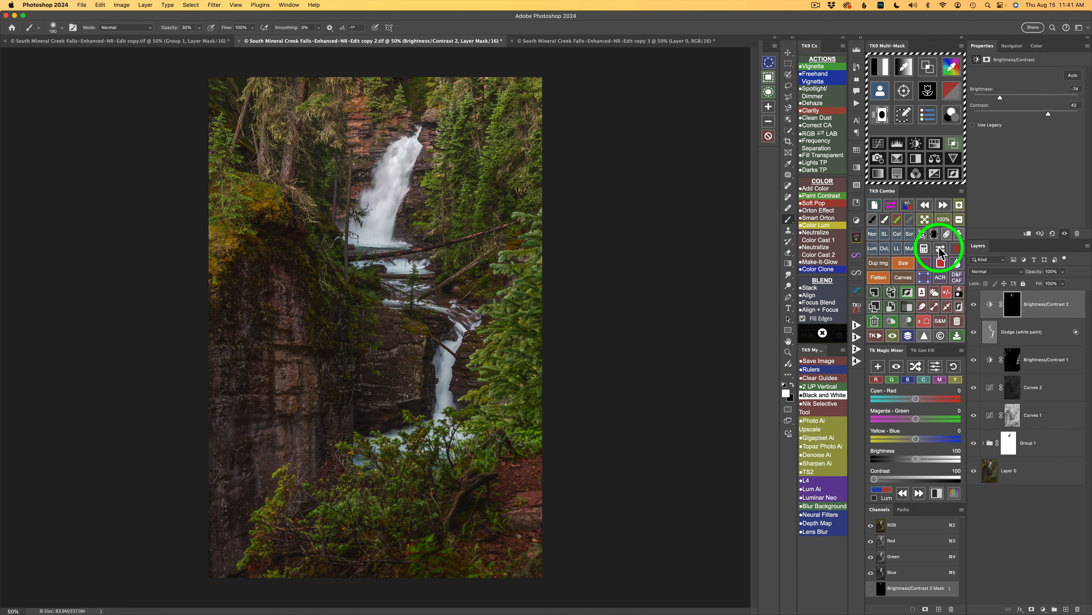
{"action": "left_click", "coordinate": [948, 293]}
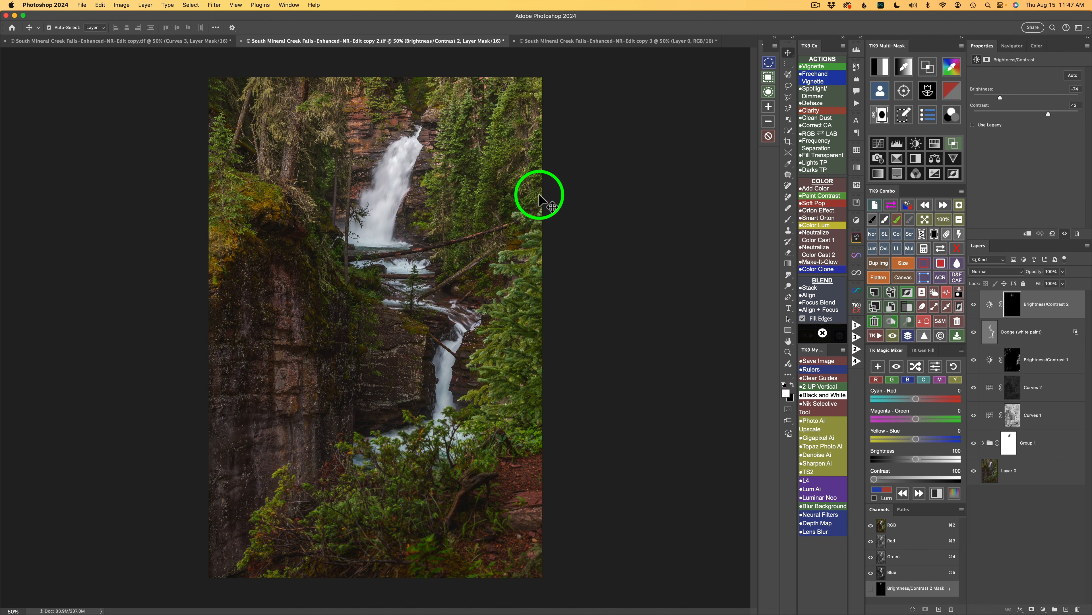
Add a Curves layer at the top of the stack with a black mask and set its blend mode to Multiply.
{"action": "left_click", "coordinate": [880, 146]}
{"action": "left_click", "coordinate": [936, 234]}
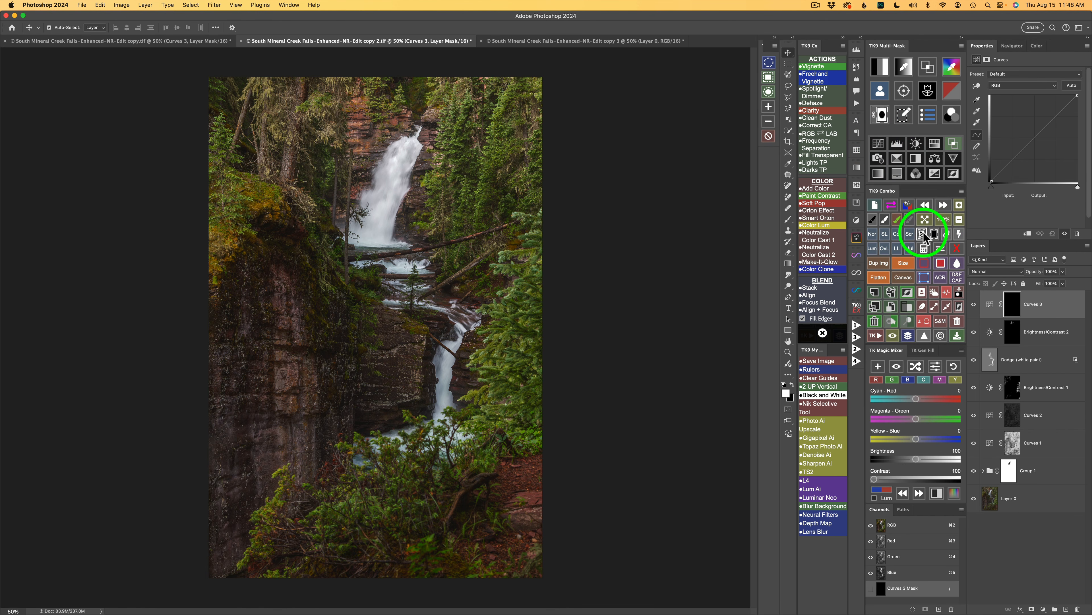
{"action": "left_click", "coordinate": [910, 250]}
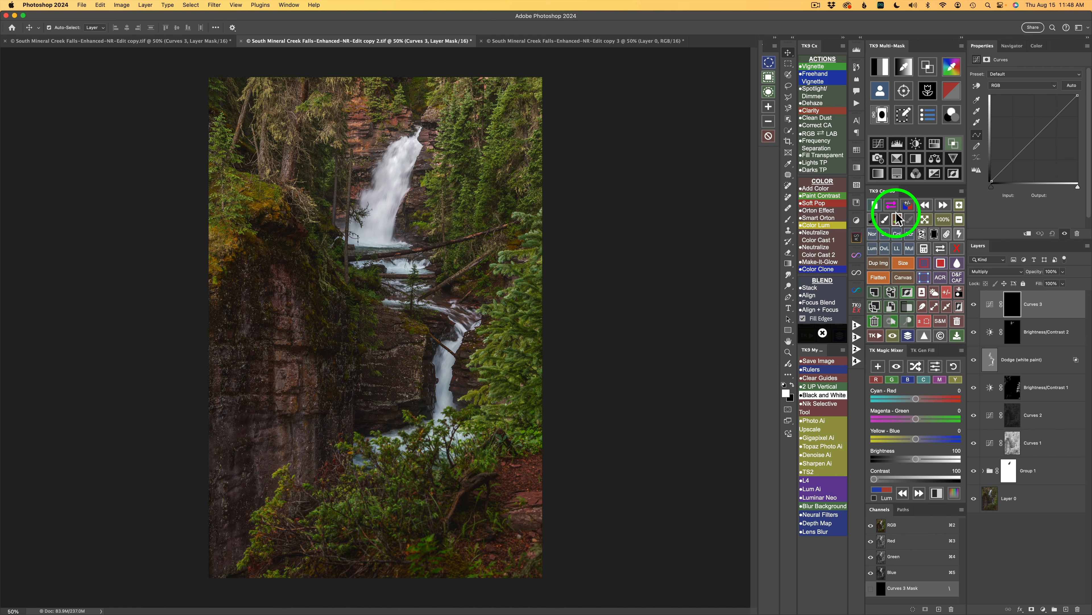
Paint white at 10% opacity with an enlarged brush on the Curves mask around the photo's edges to build a vignette.
{"action": "left_click", "coordinate": [885, 220]}
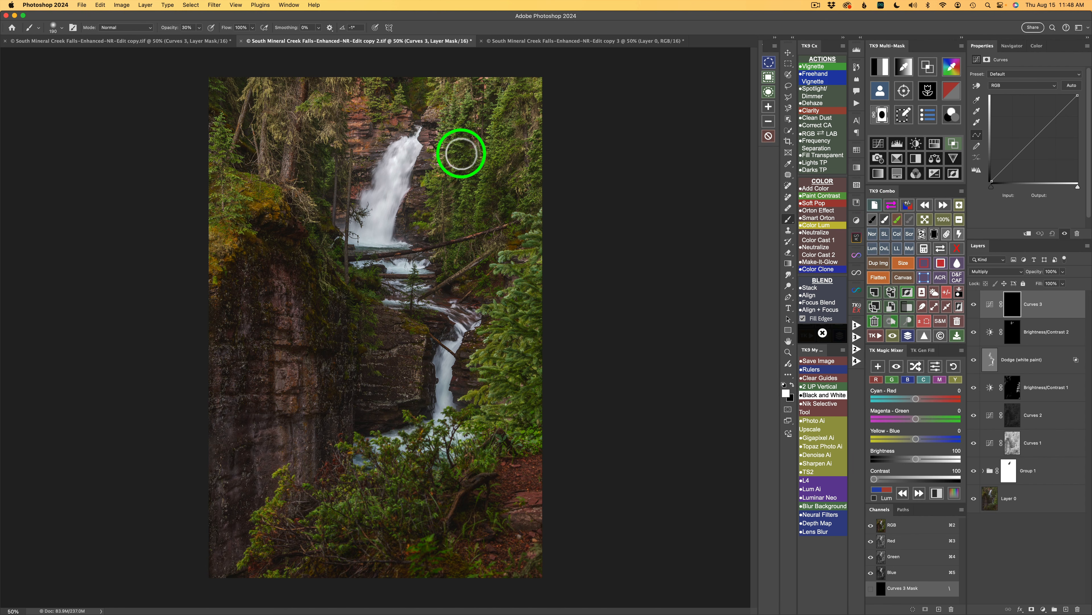
{"action": "left_click_drag", "start_coordinate": [462, 153], "coordinate": [557, 161]}
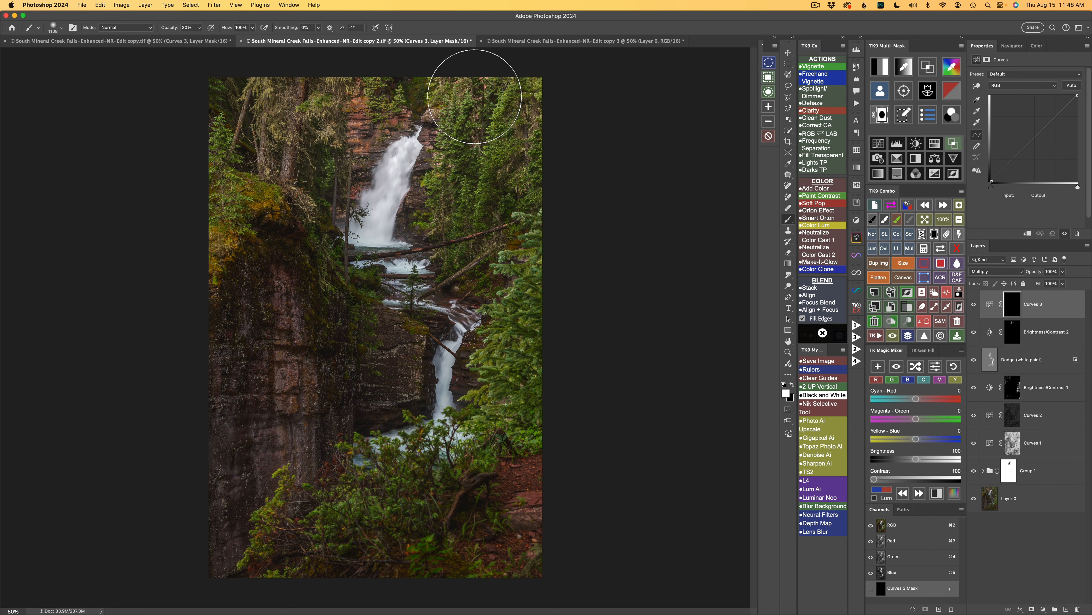
{"action": "key", "text": "1"}
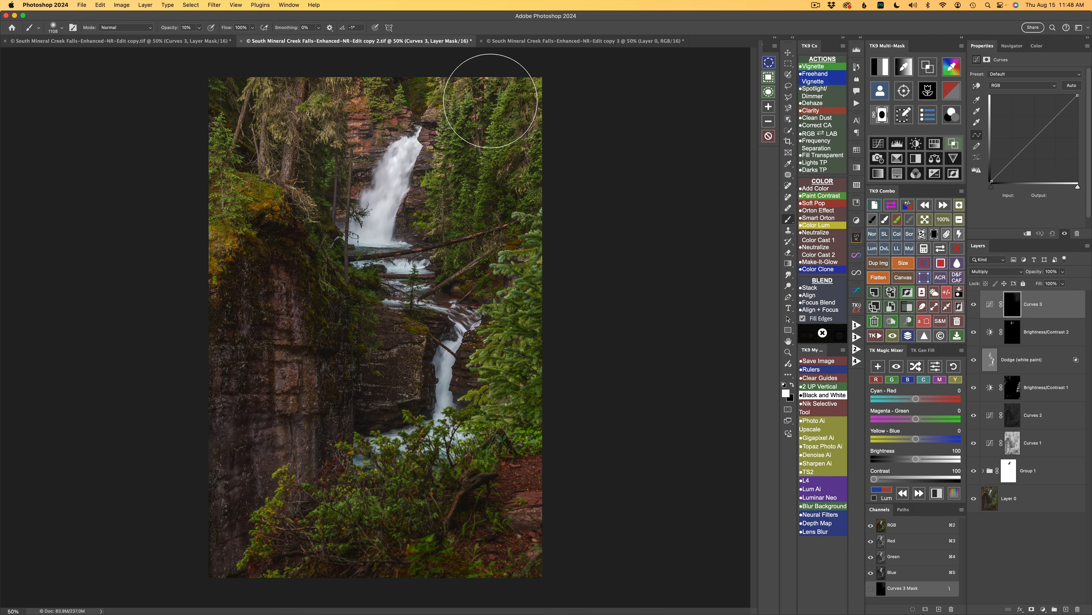
{"action": "mouse_move", "coordinate": [490, 101]}
{"action": "left_mouse_down"}
{"action": "mouse_move", "coordinate": [504, 133]}
{"action": "mouse_move", "coordinate": [466, 96]}
{"action": "left_mouse_up"}
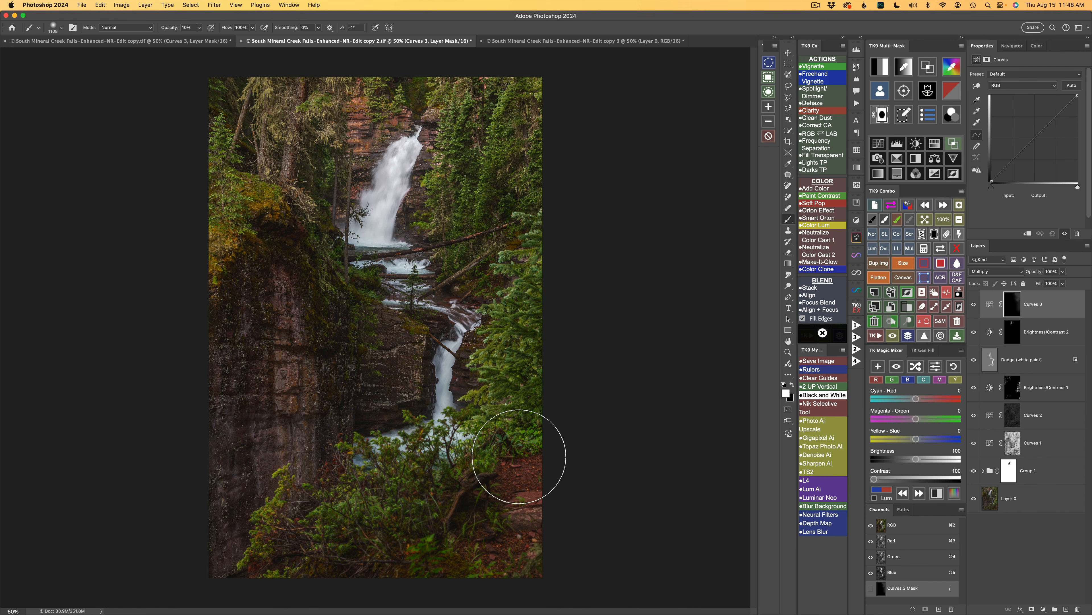
{"action": "mouse_move", "coordinate": [512, 459]}
{"action": "left_mouse_down"}
{"action": "mouse_move", "coordinate": [530, 561]}
{"action": "mouse_move", "coordinate": [536, 473]}
{"action": "left_mouse_up"}
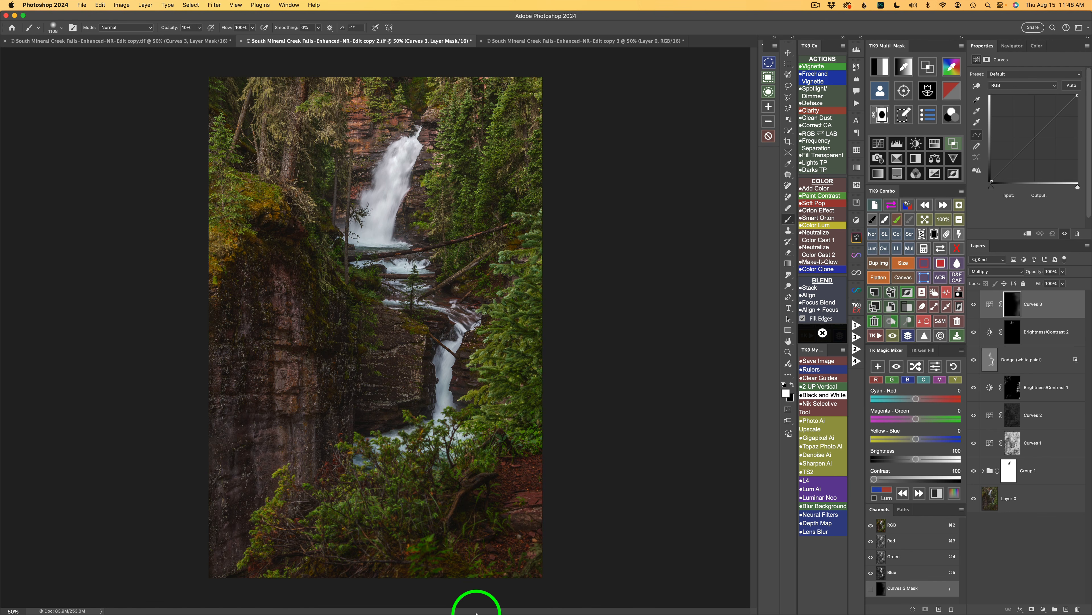
{"action": "mouse_move", "coordinate": [477, 513]}
{"action": "left_mouse_down"}
{"action": "mouse_move", "coordinate": [390, 585]}
{"action": "mouse_move", "coordinate": [341, 561]}
{"action": "mouse_move", "coordinate": [269, 578]}
{"action": "mouse_move", "coordinate": [308, 468]}
{"action": "mouse_move", "coordinate": [273, 500]}
{"action": "mouse_move", "coordinate": [307, 415]}
{"action": "mouse_move", "coordinate": [372, 367]}
{"action": "mouse_move", "coordinate": [232, 439]}
{"action": "mouse_move", "coordinate": [277, 497]}
{"action": "mouse_move", "coordinate": [265, 534]}
{"action": "left_mouse_up"}
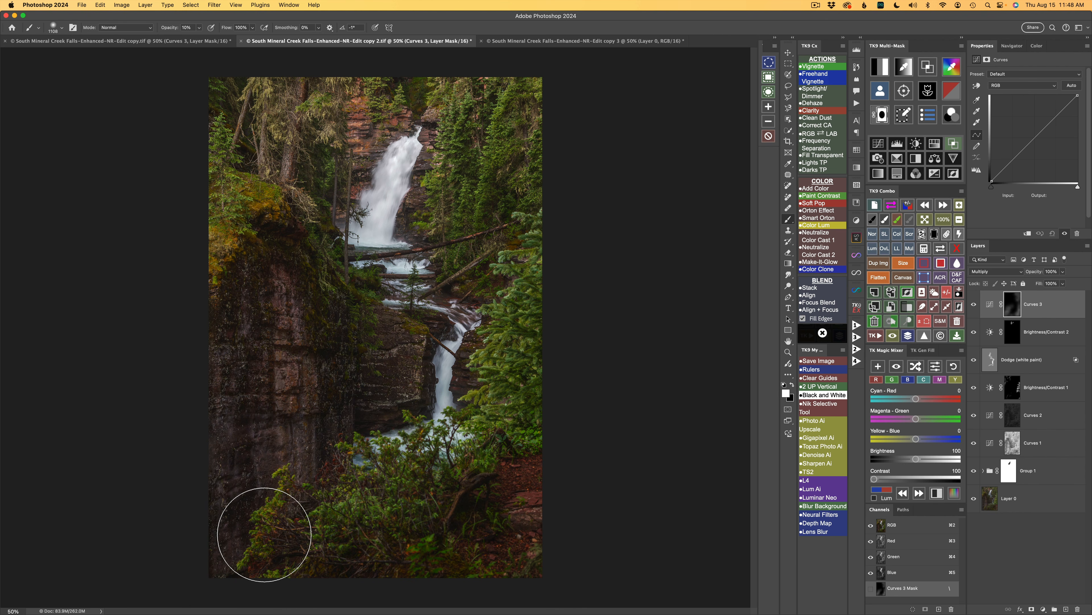
{"action": "mouse_move", "coordinate": [238, 446]}
{"action": "left_mouse_down"}
{"action": "mouse_move", "coordinate": [244, 351]}
{"action": "mouse_move", "coordinate": [248, 426]}
{"action": "mouse_move", "coordinate": [287, 311]}
{"action": "mouse_move", "coordinate": [242, 238]}
{"action": "mouse_move", "coordinate": [185, 296]}
{"action": "mouse_move", "coordinate": [233, 170]}
{"action": "left_mouse_up"}
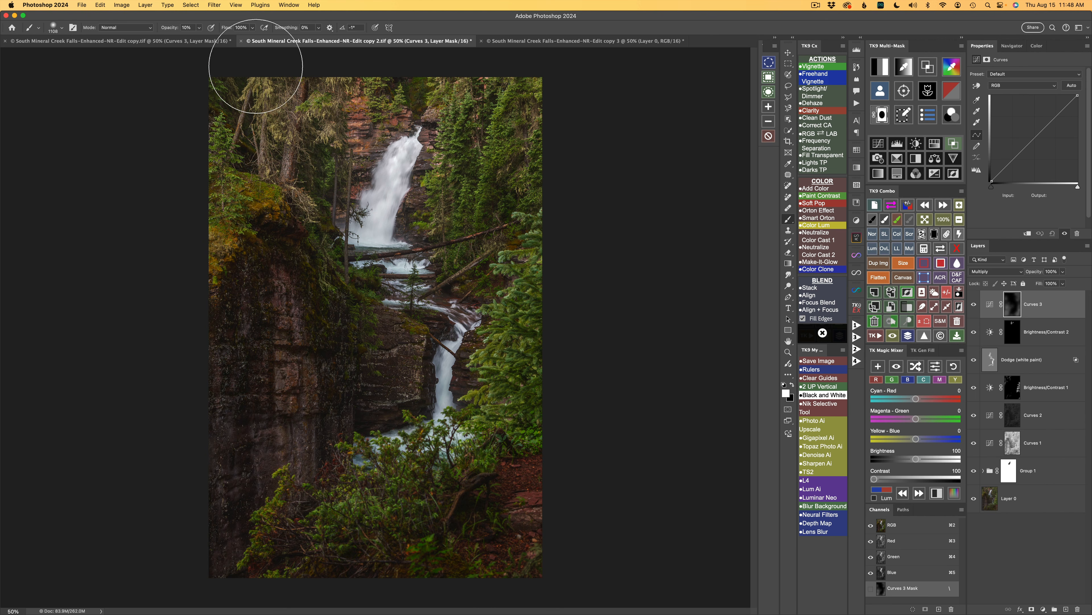
{"action": "mouse_move", "coordinate": [256, 66]}
{"action": "left_mouse_down"}
{"action": "mouse_move", "coordinate": [176, 200]}
{"action": "mouse_move", "coordinate": [287, 34]}
{"action": "mouse_move", "coordinate": [251, 127]}
{"action": "mouse_move", "coordinate": [335, 90]}
{"action": "left_mouse_up"}
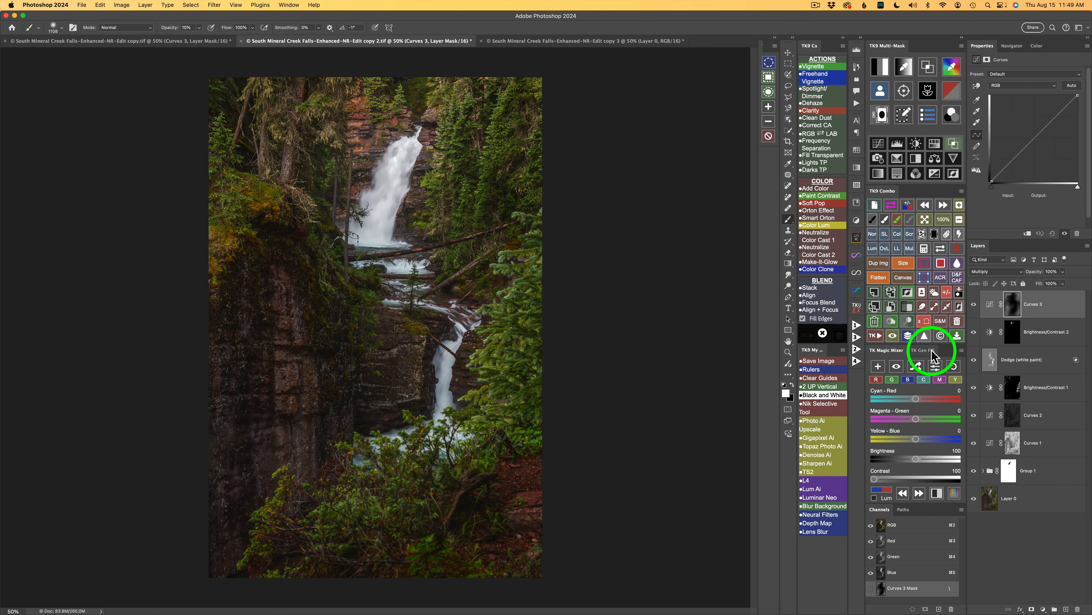
Compare the photo with the Multiply Curves vignette layer hidden and shown.
{"action": "left_click", "coordinate": [974, 305]}
{"action": "left_click", "coordinate": [974, 305]}
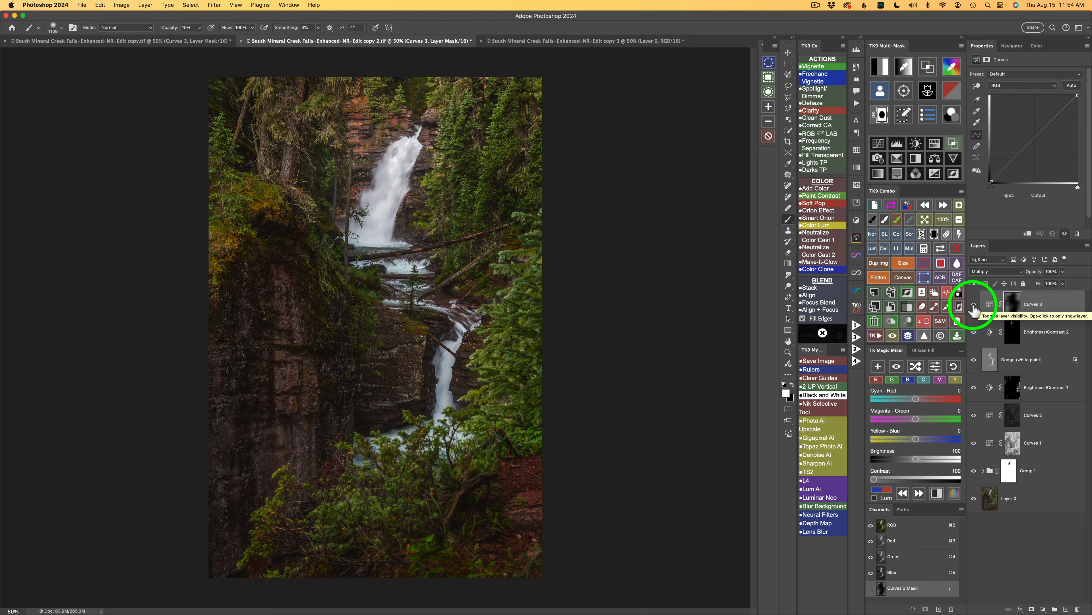
{"action": "left_click", "coordinate": [974, 304]}
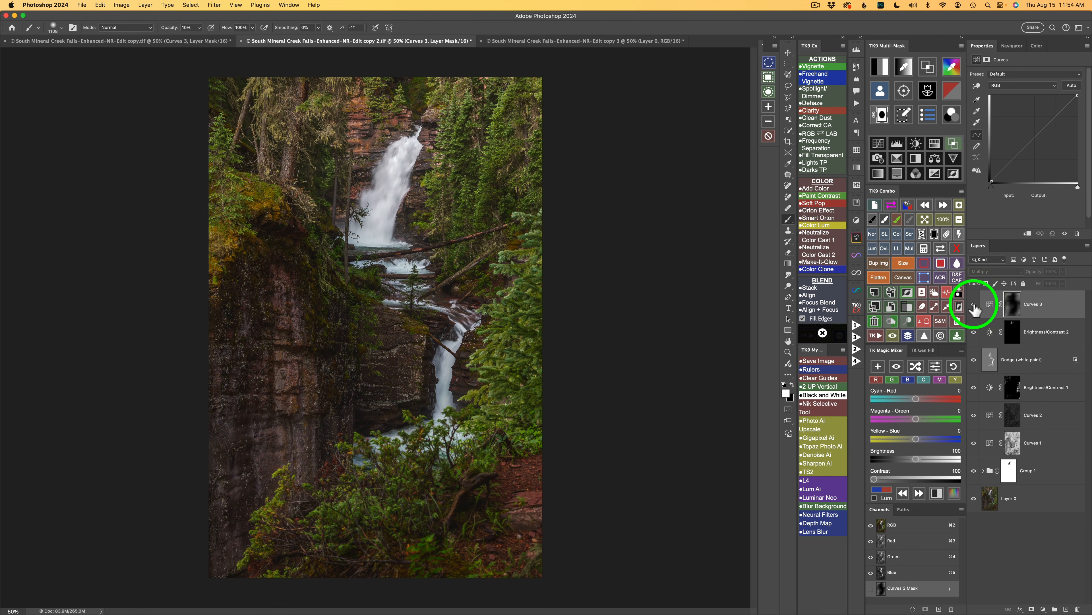
{"action": "left_click", "coordinate": [974, 304]}
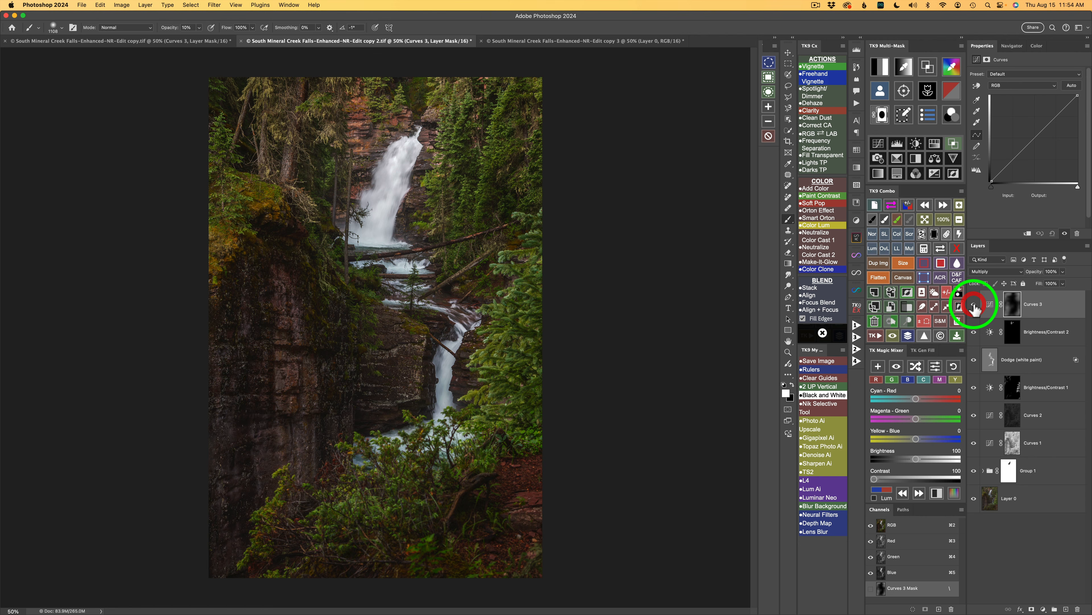
{"action": "left_click", "coordinate": [1064, 273]}
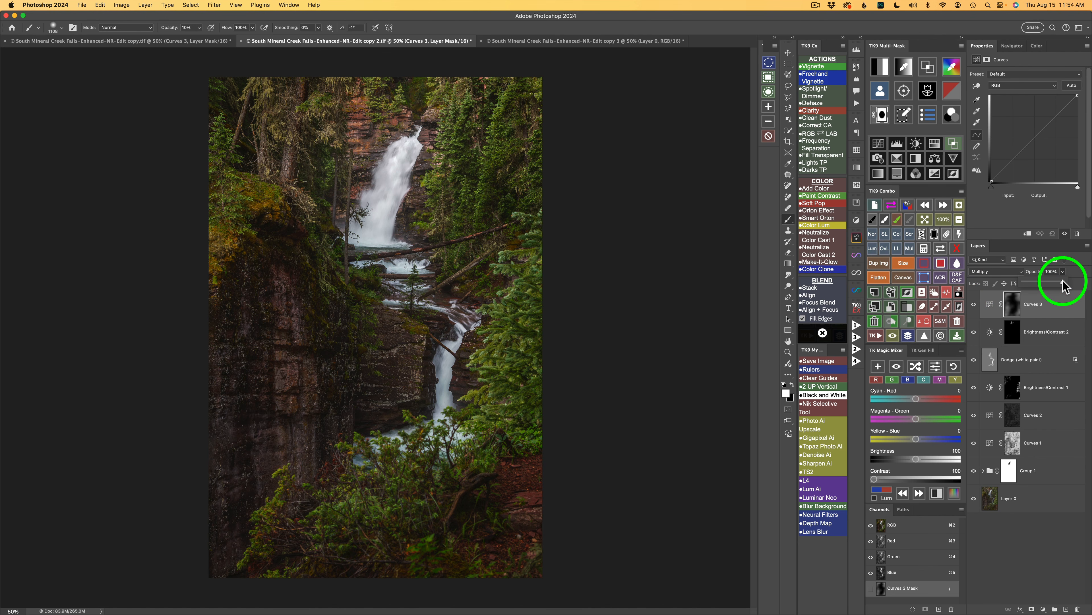
{"action": "mouse_move", "coordinate": [1063, 284]}
{"action": "left_mouse_down"}
{"action": "mouse_move", "coordinate": [1020, 284]}
{"action": "mouse_move", "coordinate": [1085, 288]}
{"action": "left_mouse_up"}
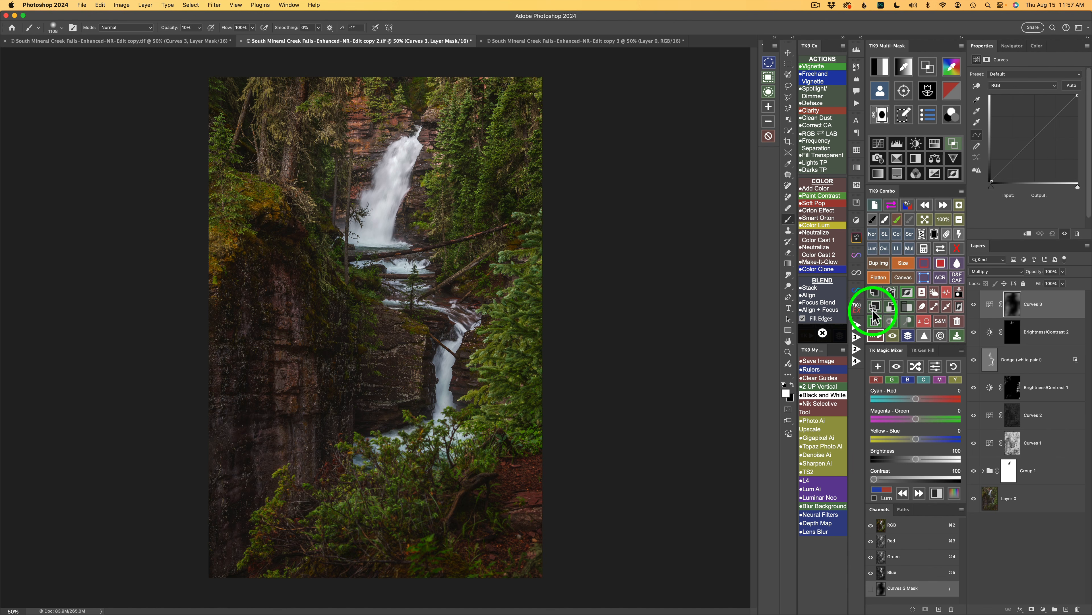
Run the Vignette action with a 353.9-pixel Gaussian blur and protect the new layer's dark tones with the first darks Blend If preset.
{"action": "left_click", "coordinate": [816, 67]}
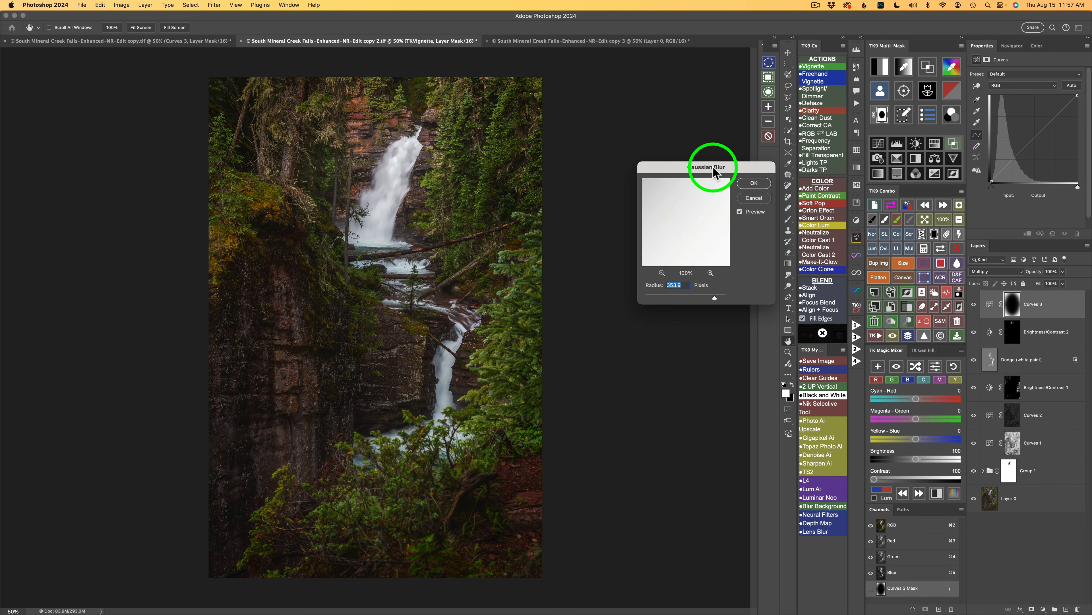
{"action": "left_click", "coordinate": [755, 184]}
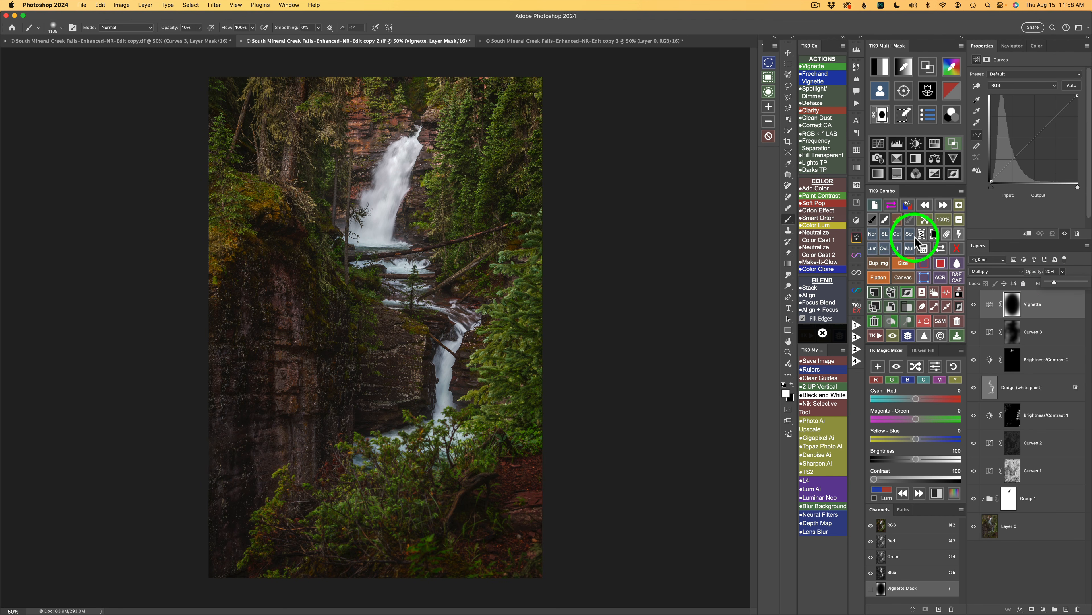
{"action": "left_click", "coordinate": [952, 144]}
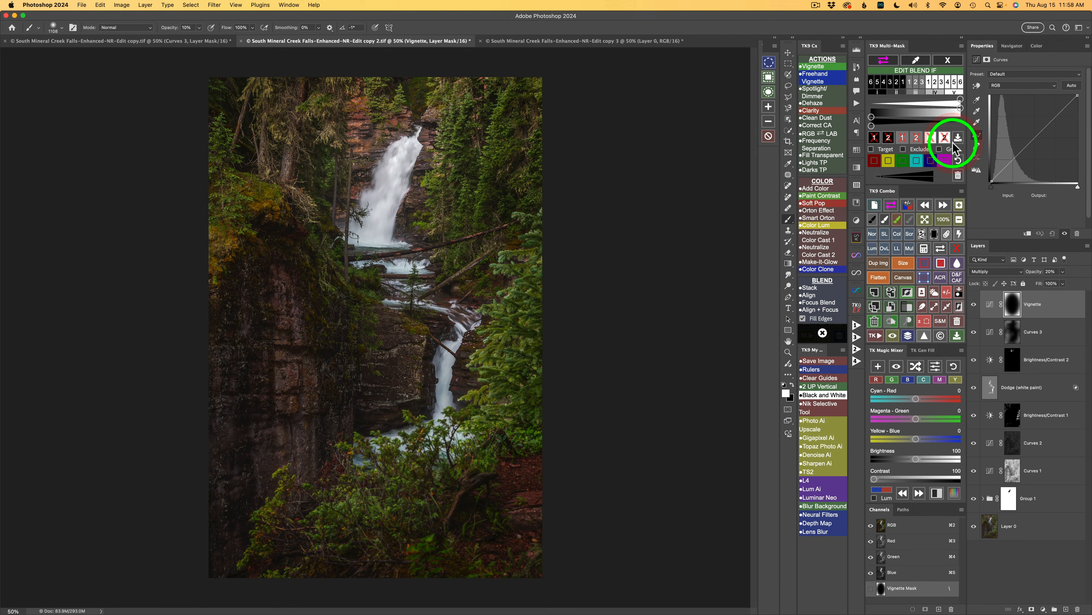
{"action": "left_click", "coordinate": [875, 138]}
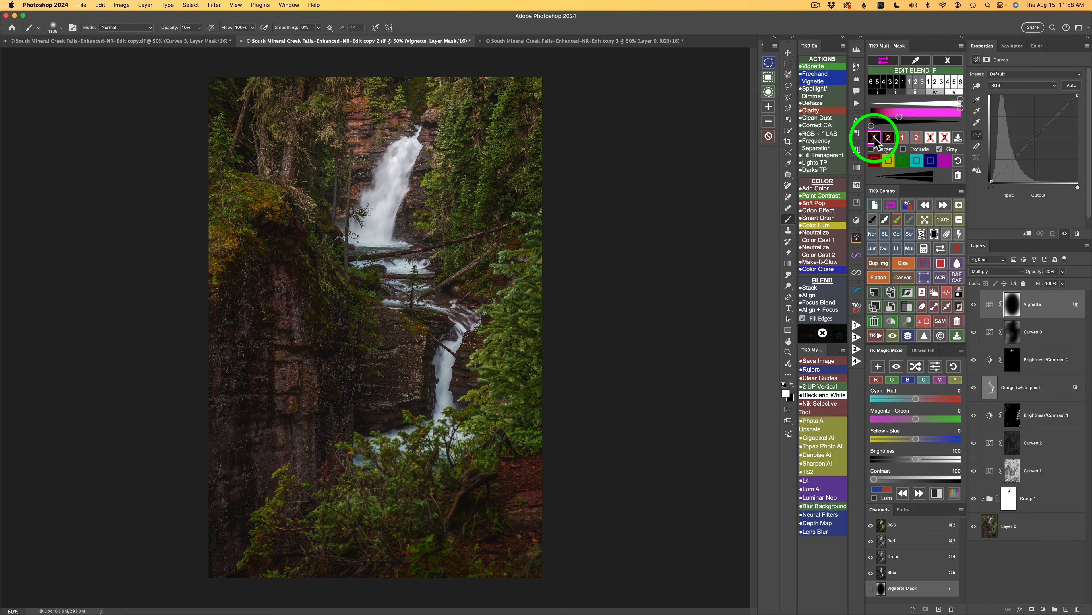
{"action": "left_click", "coordinate": [974, 305]}
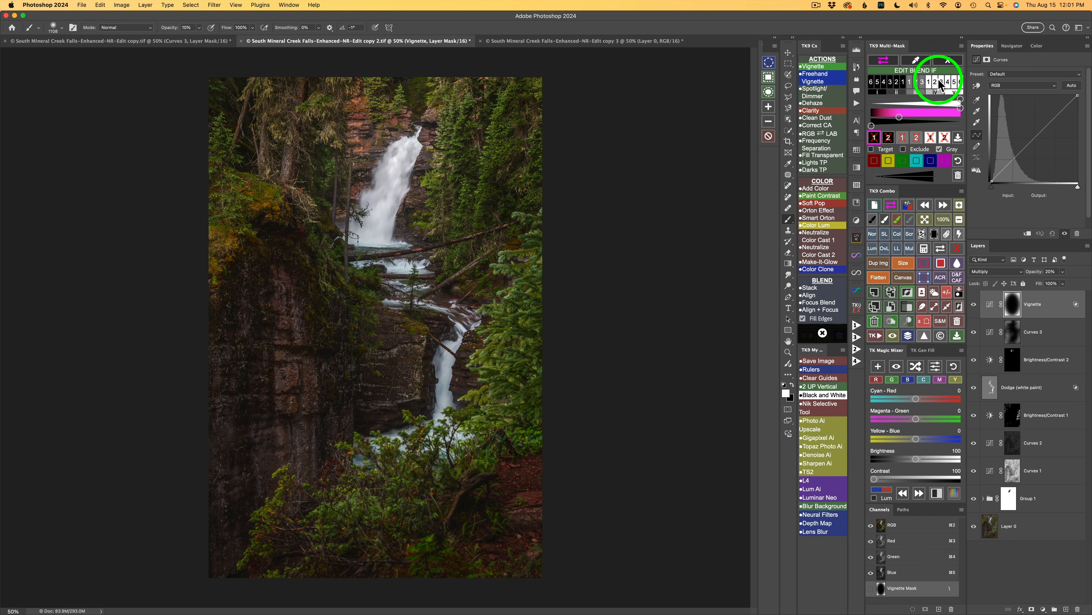
{"action": "left_click", "coordinate": [949, 61]}
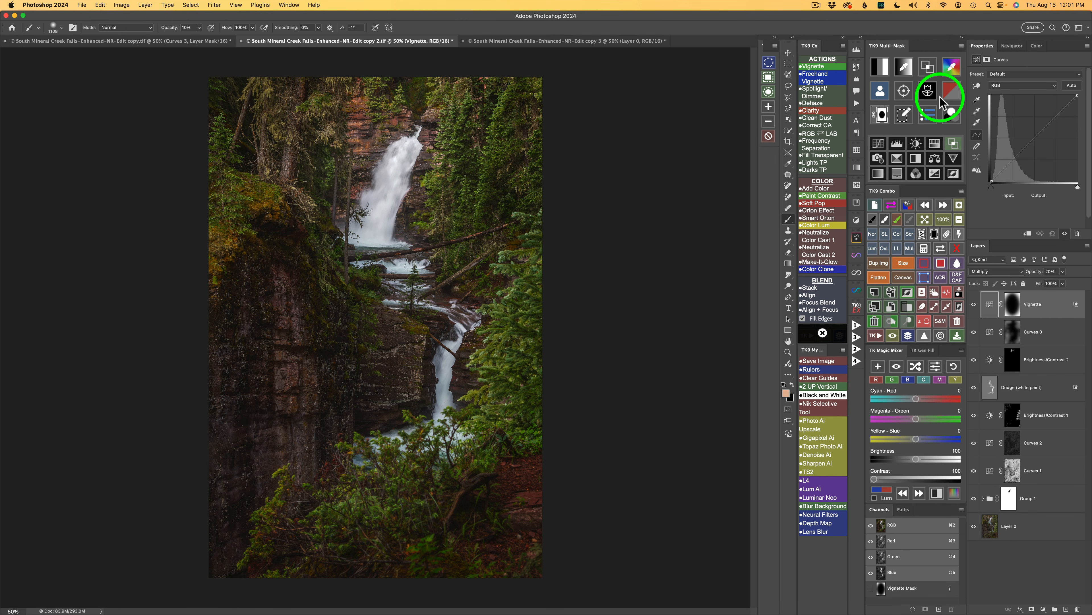
Add an Exposure adjustment layer above the Vignette layer and set its exposure to +0.3.
{"action": "left_click", "coordinate": [936, 174]}
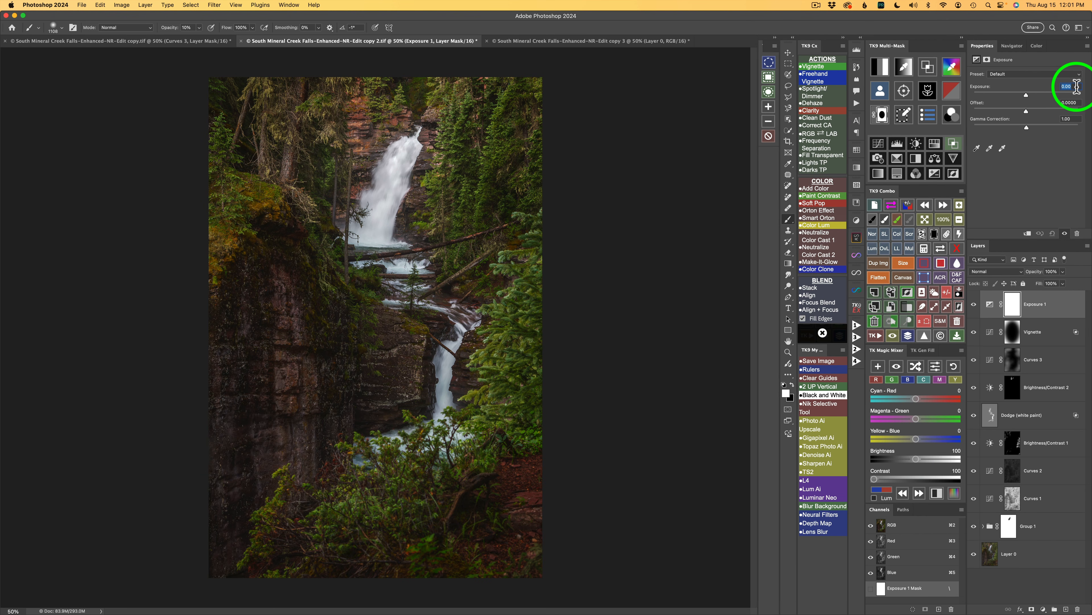
{"action": "key", "text": "Up"}
{"action": "key", "text": "Up"}
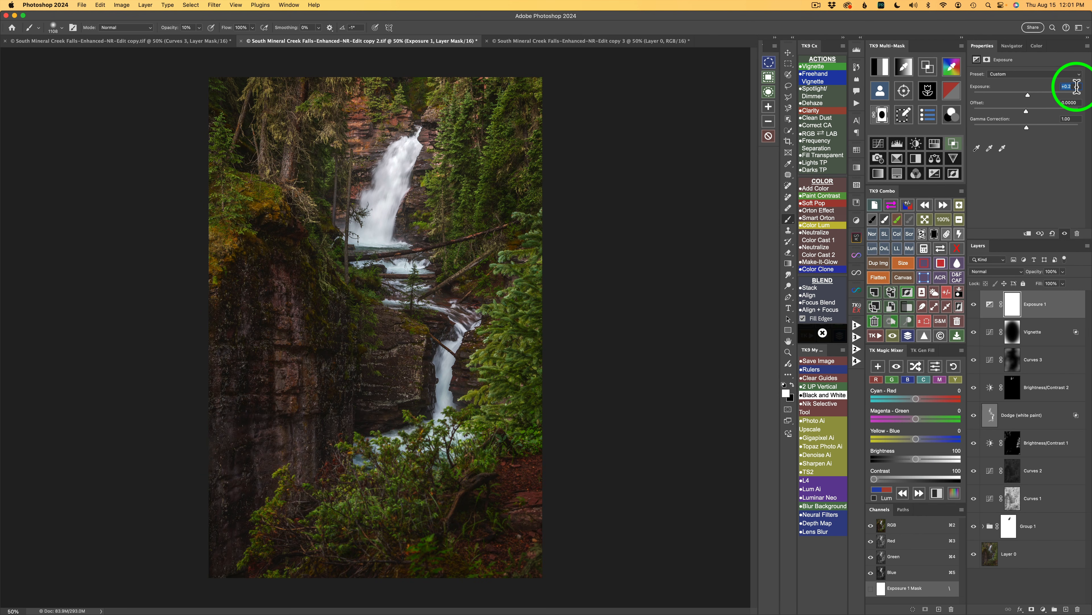
{"action": "key", "text": "Up"}
{"action": "key", "text": "Up"}
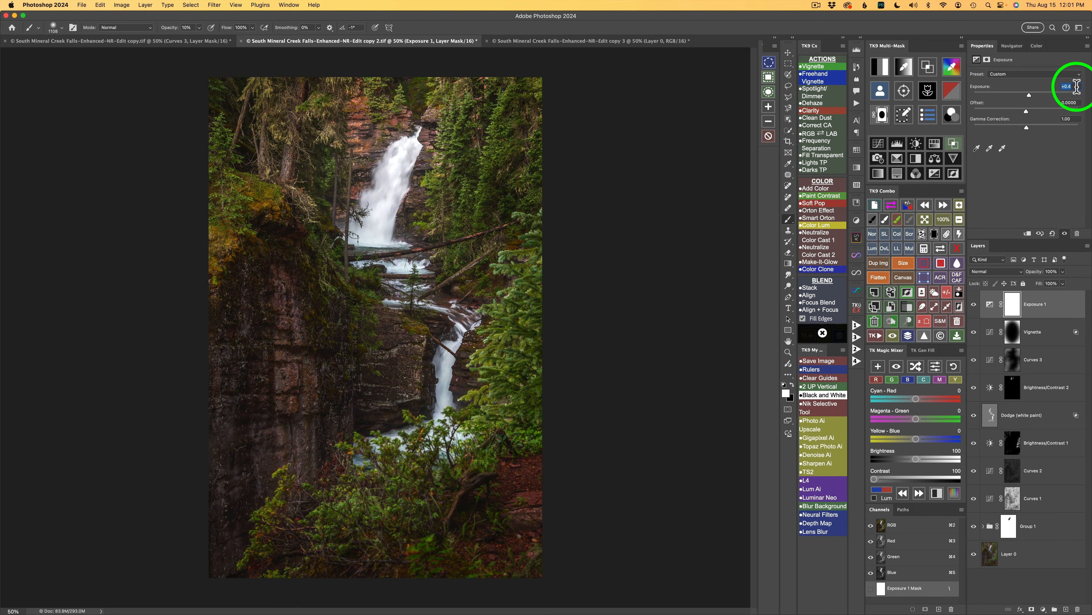
{"action": "key", "text": "Up"}
{"action": "key", "text": "Down"}
{"action": "key", "text": "Down"}
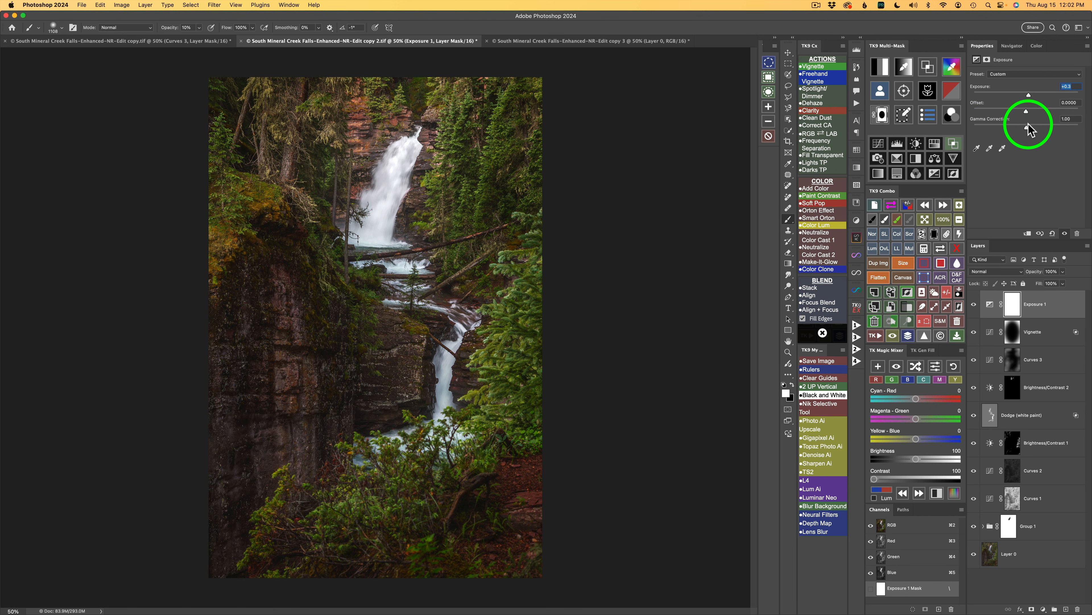
Set the Exposure layer's gamma correction to 0.94 and exposure to +0.50, and compare the photo with the layer hidden and shown.
{"action": "left_click", "coordinate": [1075, 118]}
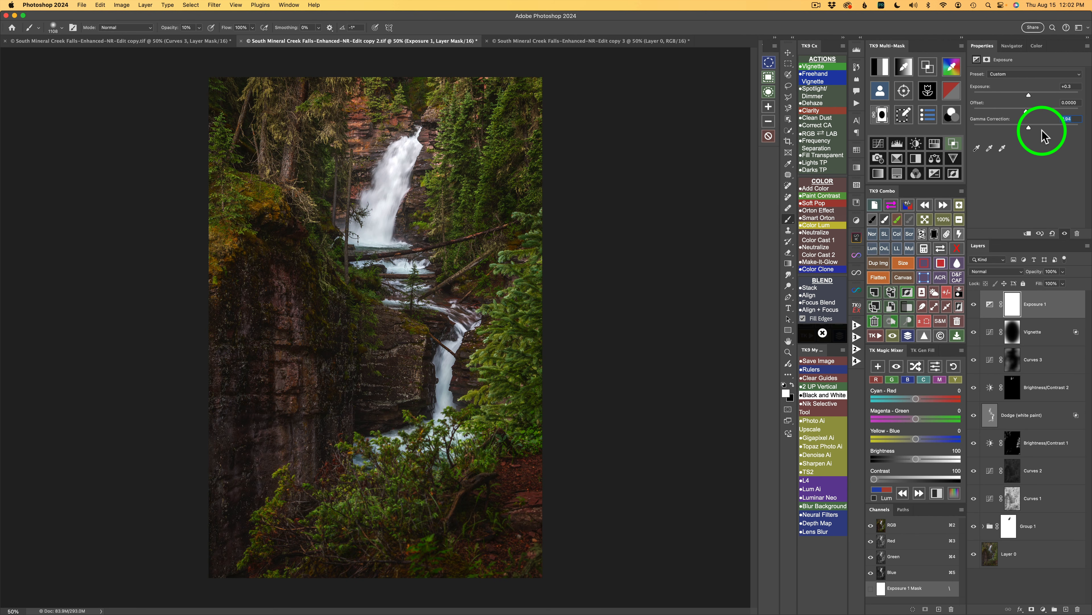
{"action": "left_click", "coordinate": [1076, 86]}
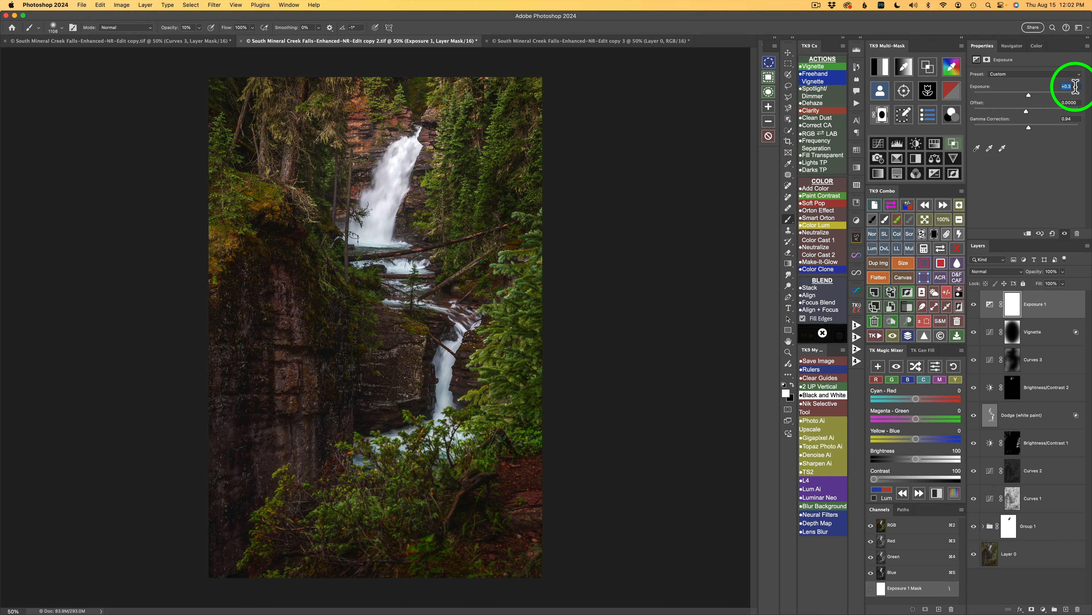
{"action": "key", "text": "shift+Up"}
{"action": "key", "text": "shift+Up"}
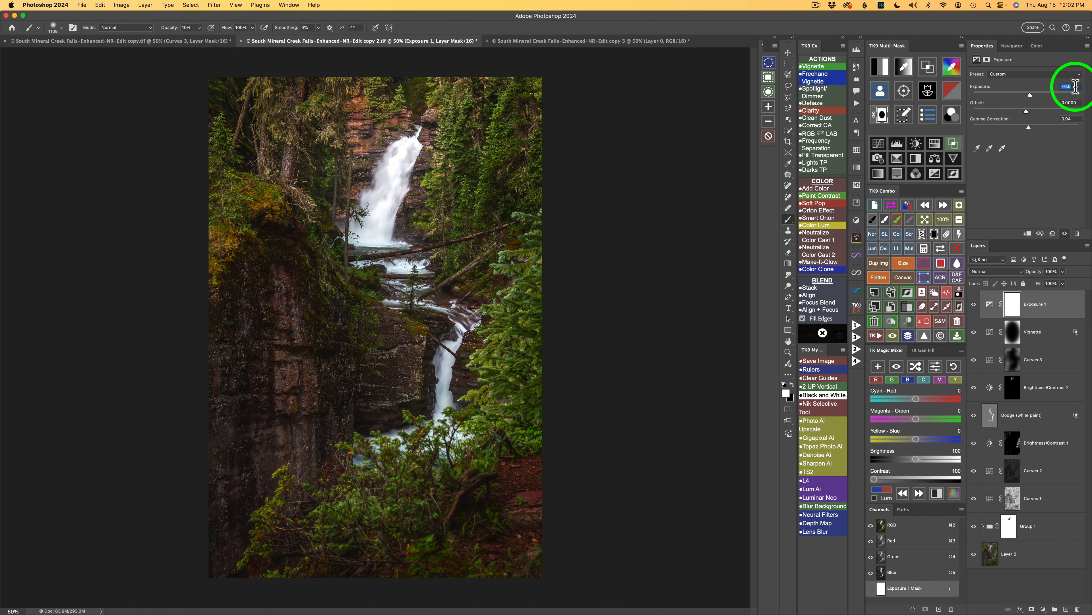
{"action": "left_click", "coordinate": [975, 304]}
{"action": "left_click", "coordinate": [975, 306]}
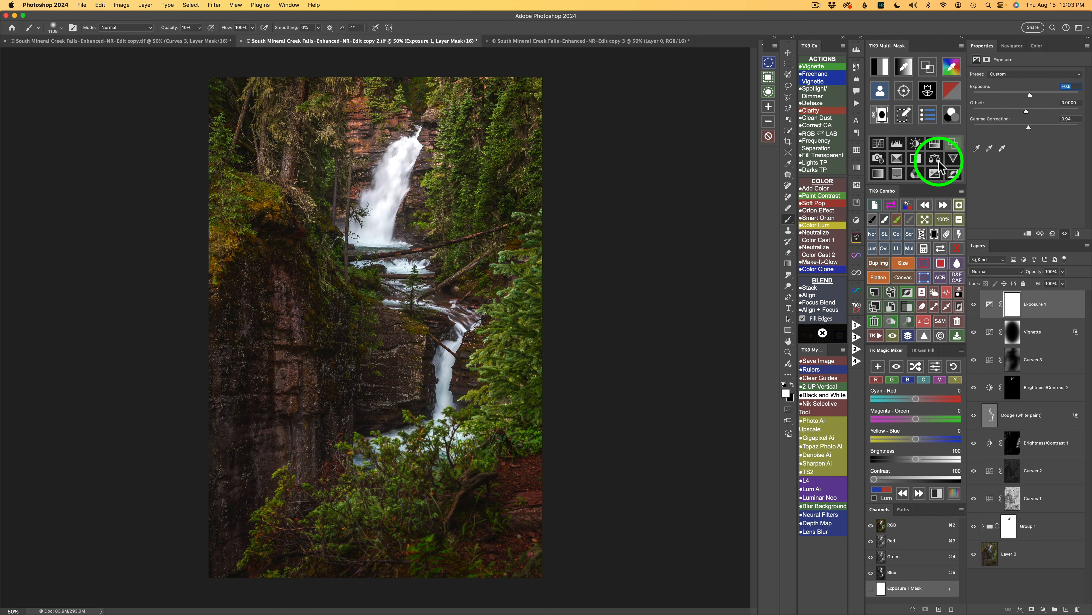
Turn on the live clipping preview and exclude the brightest highlights from the Exposure layer, ending on the second highlight-excluding Blend If preset.
{"action": "left_click", "coordinate": [908, 205]}
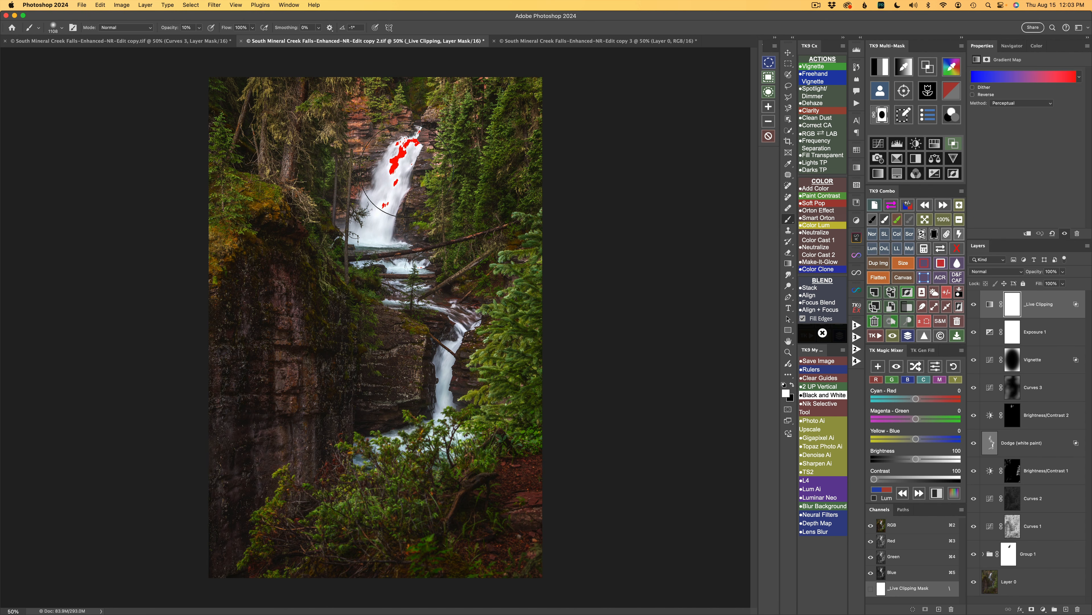
{"action": "left_click", "coordinate": [992, 335]}
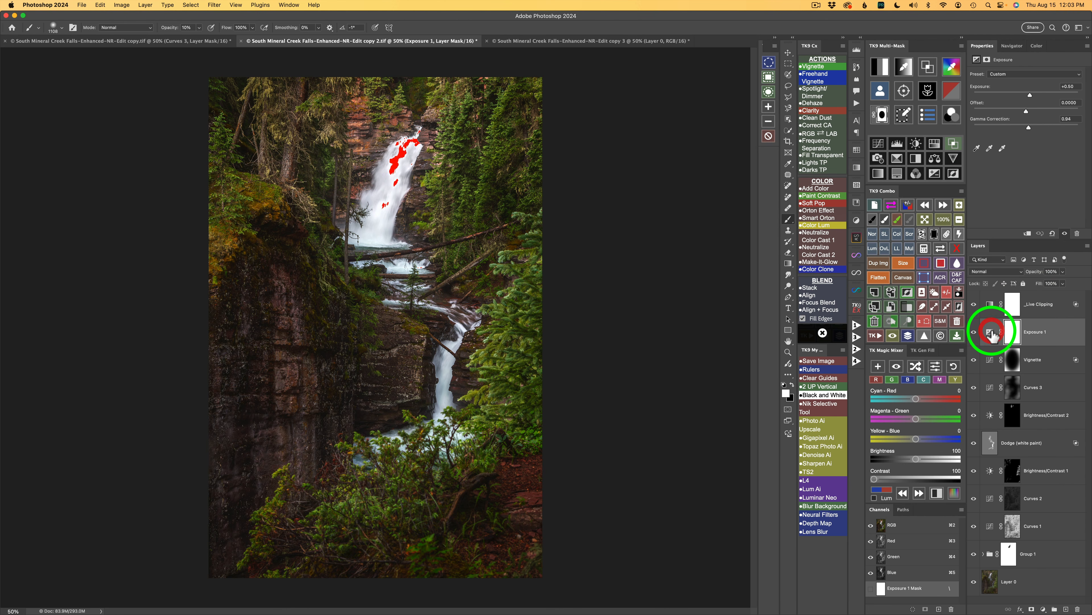
{"action": "left_click", "coordinate": [954, 144]}
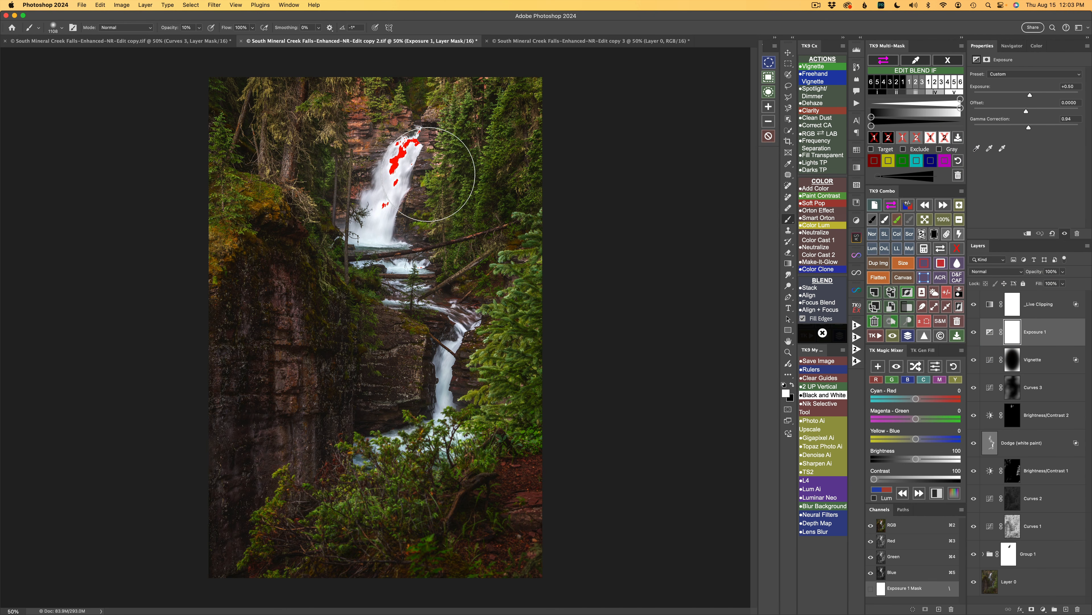
{"action": "left_click", "coordinate": [931, 139]}
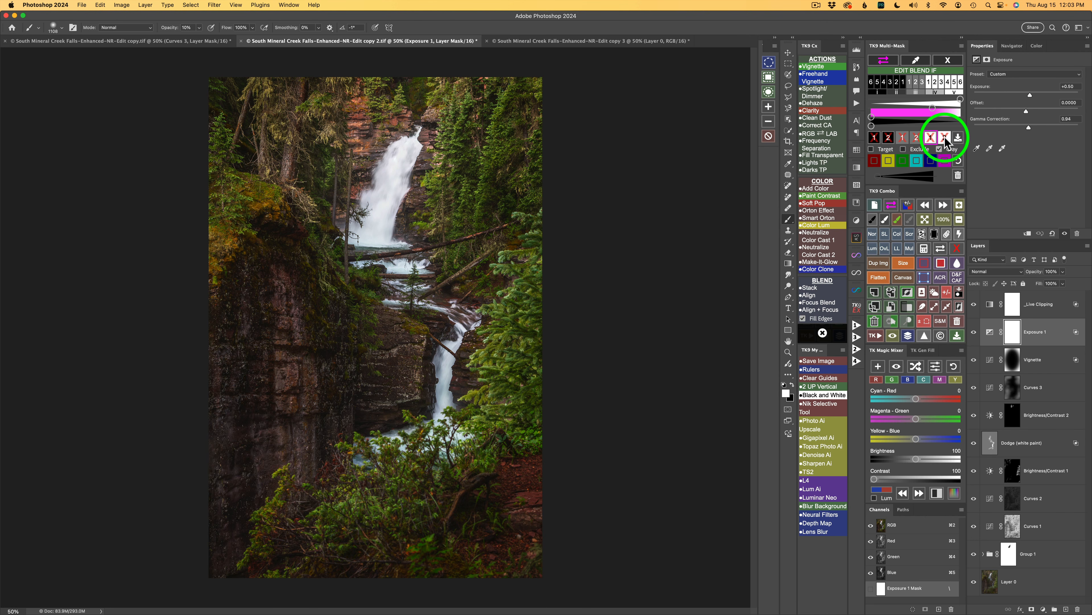
{"action": "left_click", "coordinate": [945, 138]}
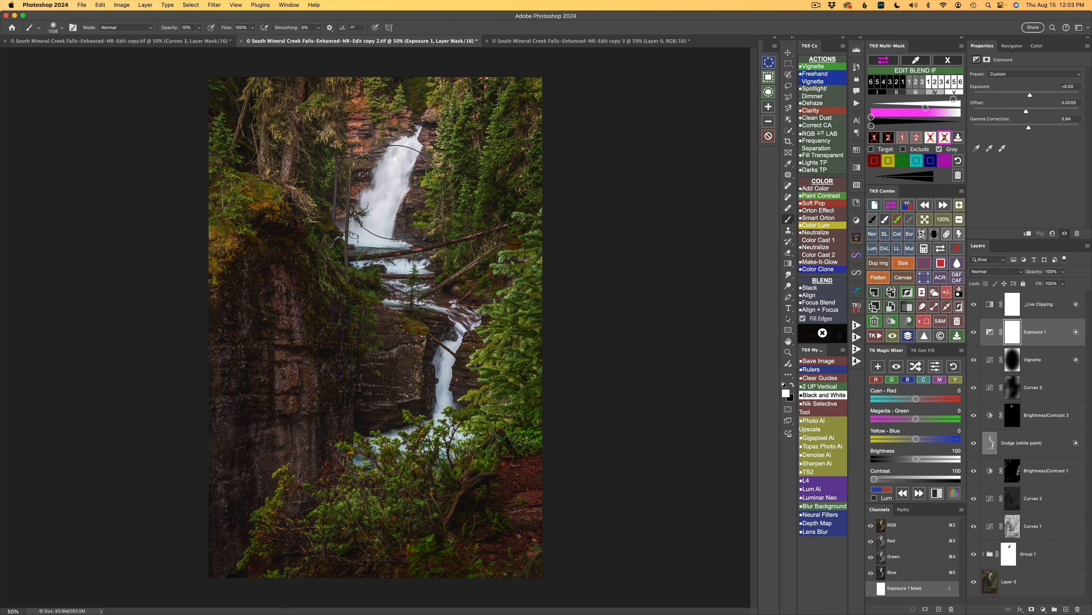
Compare clipping with the Exposure layer's gray Blend If off and on, keep it on, and remove the live clipping preview.
{"action": "left_click", "coordinate": [941, 149]}
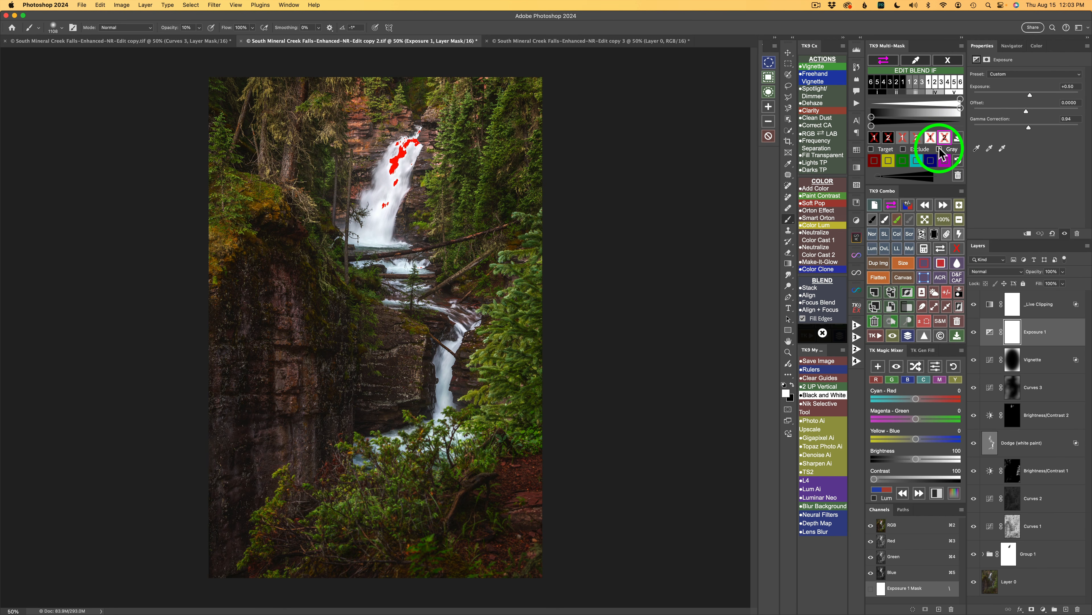
{"action": "left_click", "coordinate": [940, 149]}
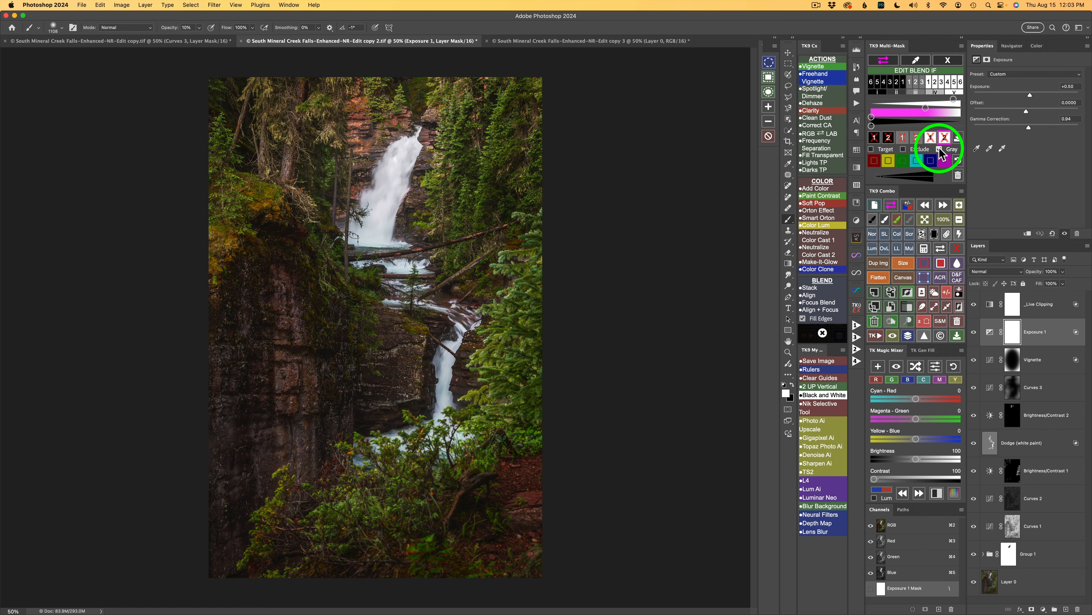
{"action": "left_click", "coordinate": [949, 61]}
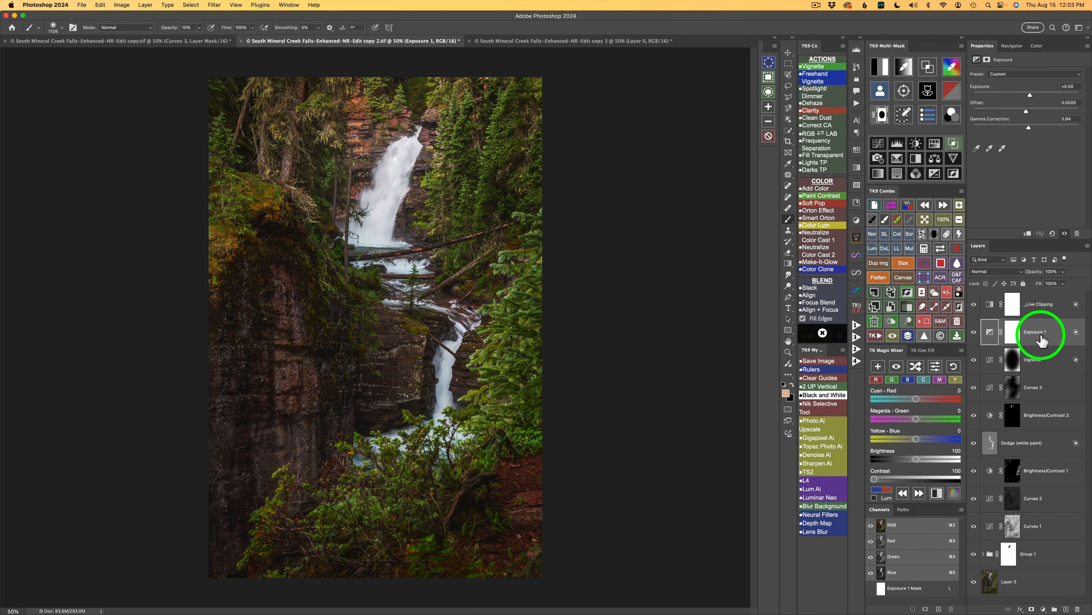
{"action": "left_click", "coordinate": [908, 206]}
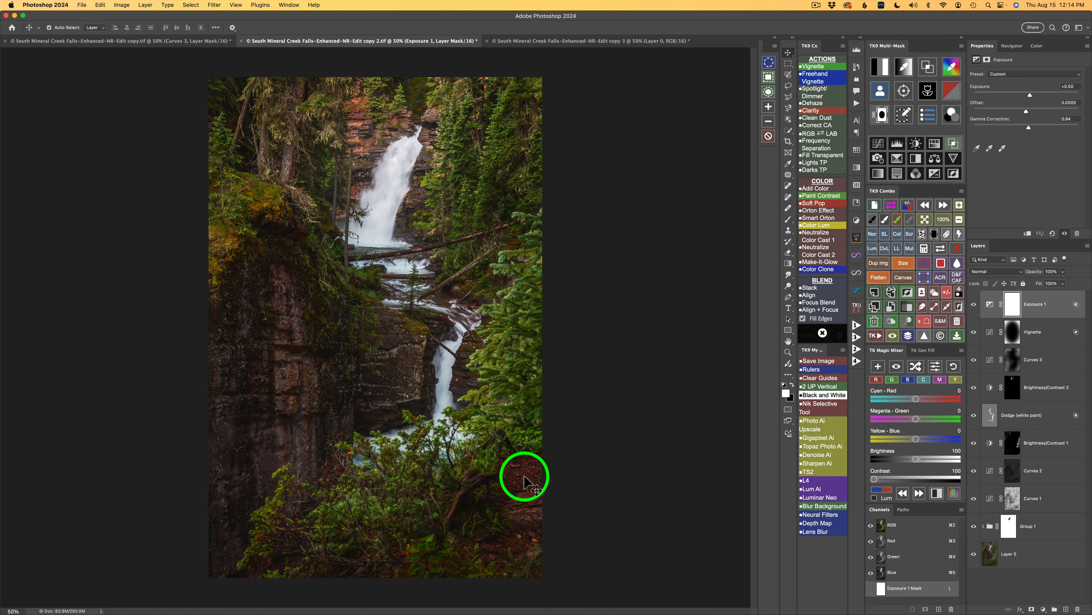
Create a color mask from the reddish-brown ground (#4c3125) beside the foreground bushes and brighten the mask.
{"action": "left_click", "coordinate": [952, 69]}
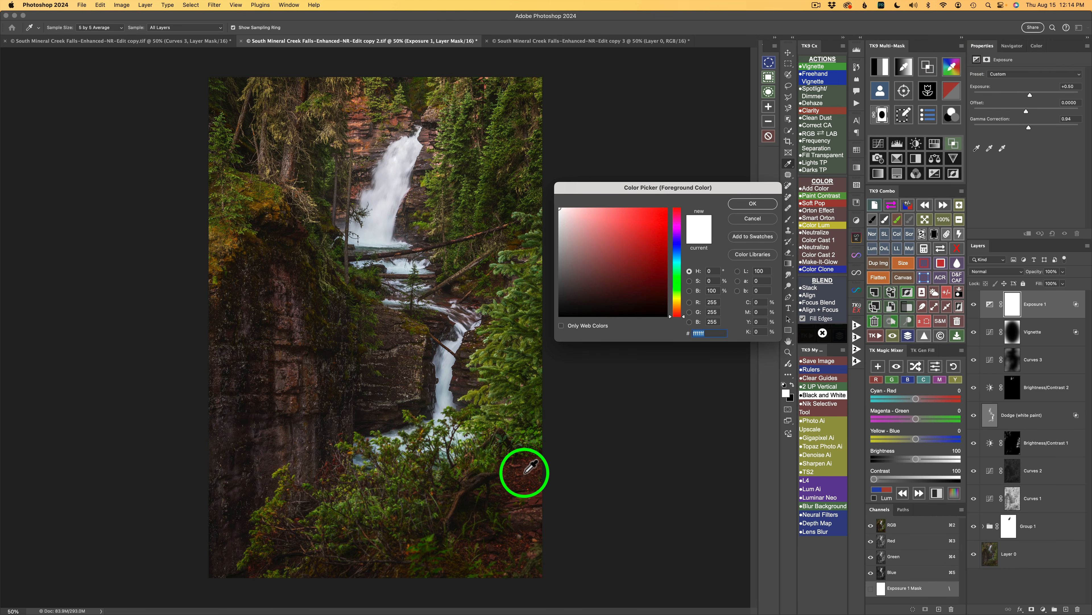
{"action": "left_click", "coordinate": [525, 472]}
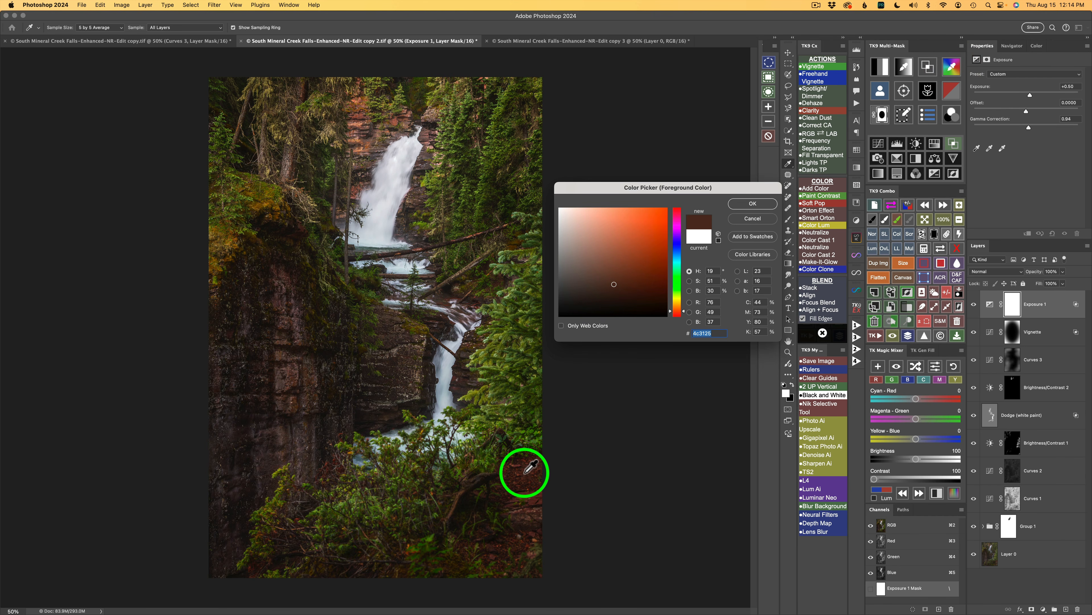
{"action": "left_click", "coordinate": [758, 205]}
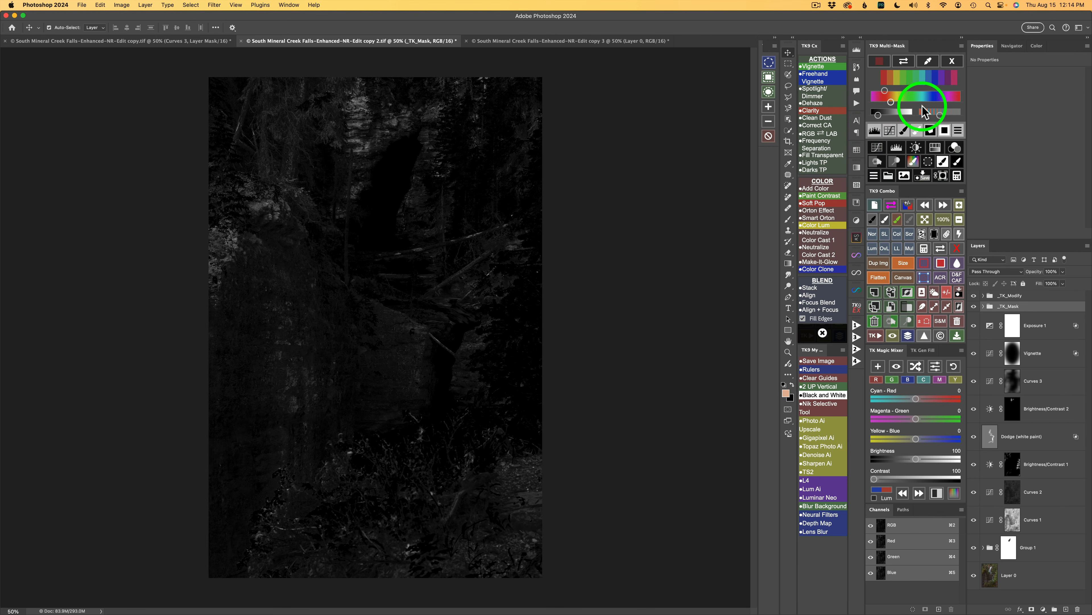
{"action": "left_click_drag", "start_coordinate": [878, 115], "coordinate": [906, 115]}
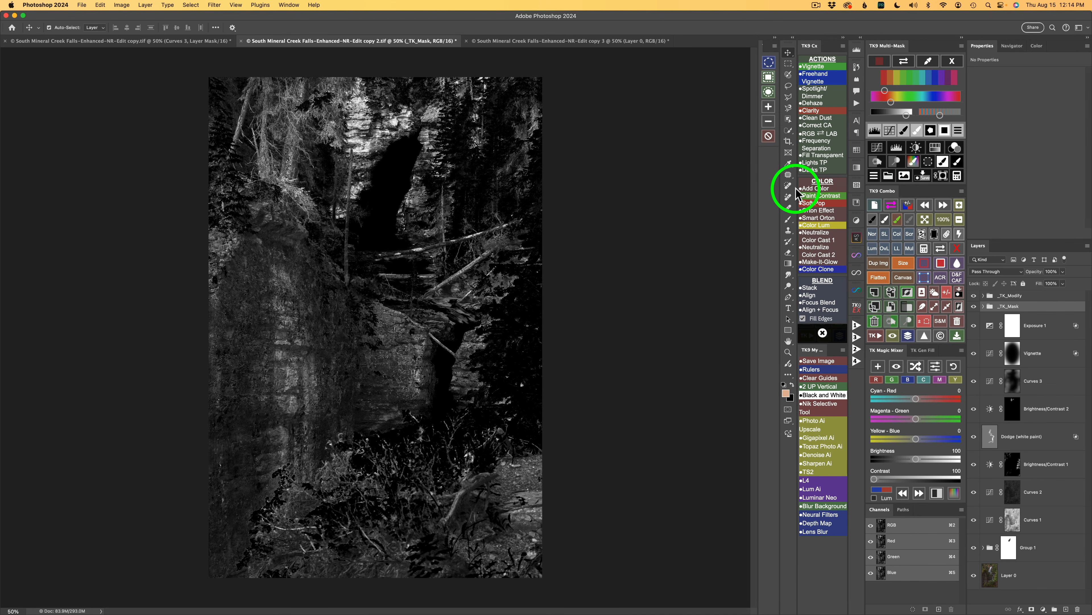
Lasso the ground in the photo's lower-right corner and limit the color mask to it with a 100.1-pixel Gaussian blur on the edge.
{"action": "left_click", "coordinate": [790, 86]}
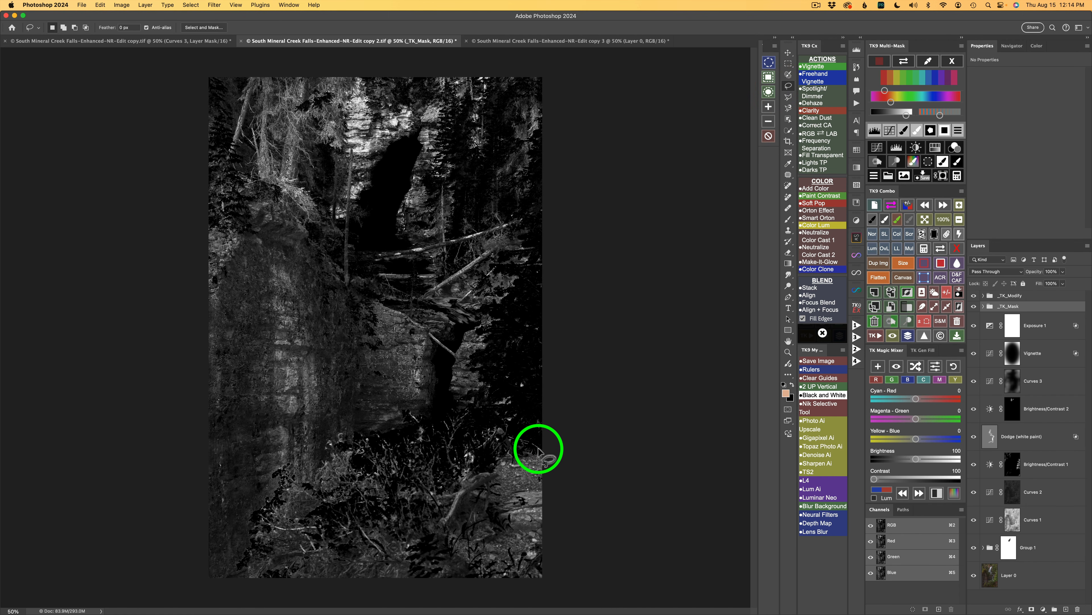
{"action": "mouse_move", "coordinate": [539, 451]}
{"action": "left_mouse_down"}
{"action": "mouse_move", "coordinate": [357, 496]}
{"action": "mouse_move", "coordinate": [309, 529]}
{"action": "mouse_move", "coordinate": [300, 566]}
{"action": "mouse_move", "coordinate": [417, 585]}
{"action": "mouse_move", "coordinate": [580, 509]}
{"action": "mouse_move", "coordinate": [595, 425]}
{"action": "mouse_move", "coordinate": [588, 452]}
{"action": "left_mouse_up"}
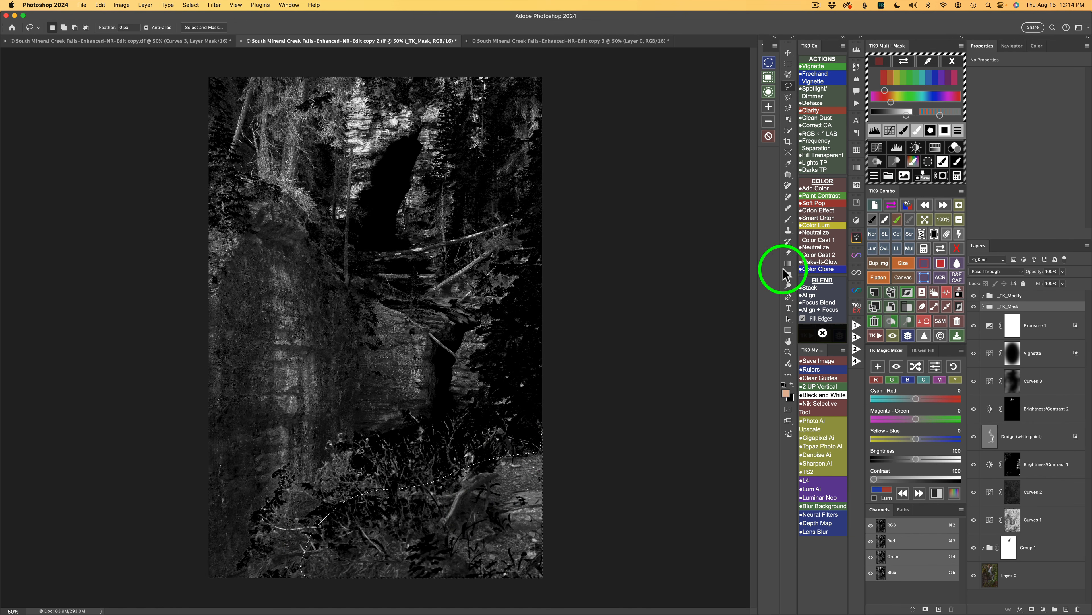
{"action": "left_click", "coordinate": [931, 131]}
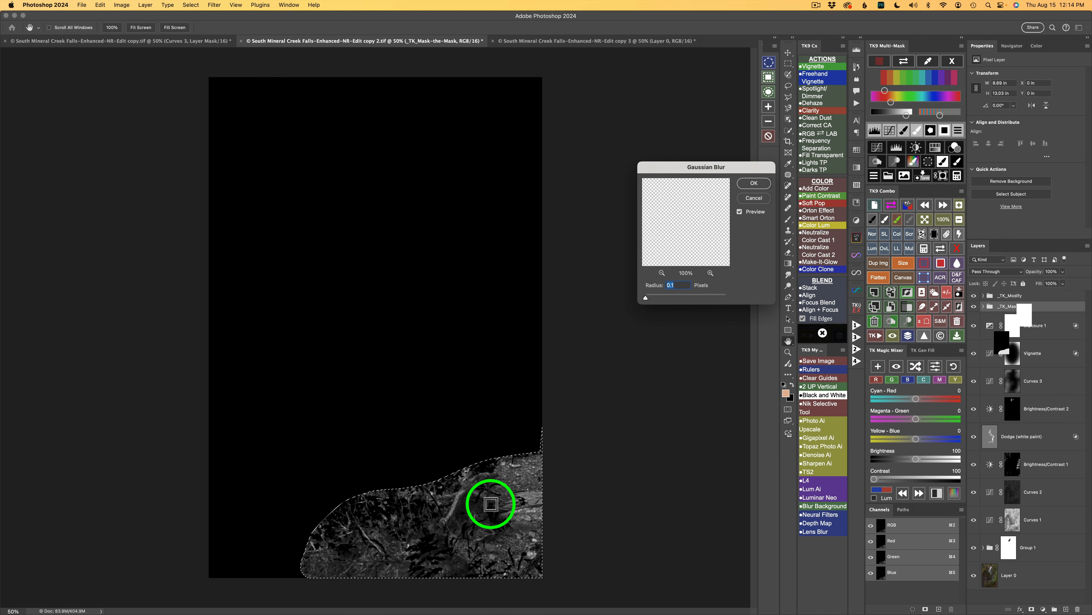
{"action": "left_click_drag", "start_coordinate": [646, 298], "coordinate": [700, 298]}
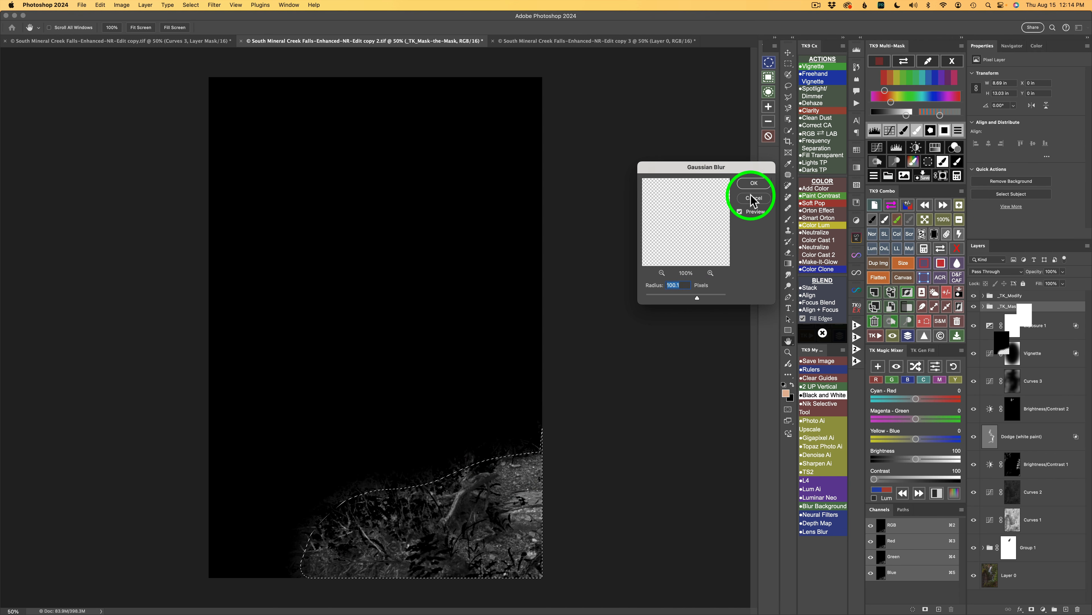
{"action": "left_click", "coordinate": [754, 183]}
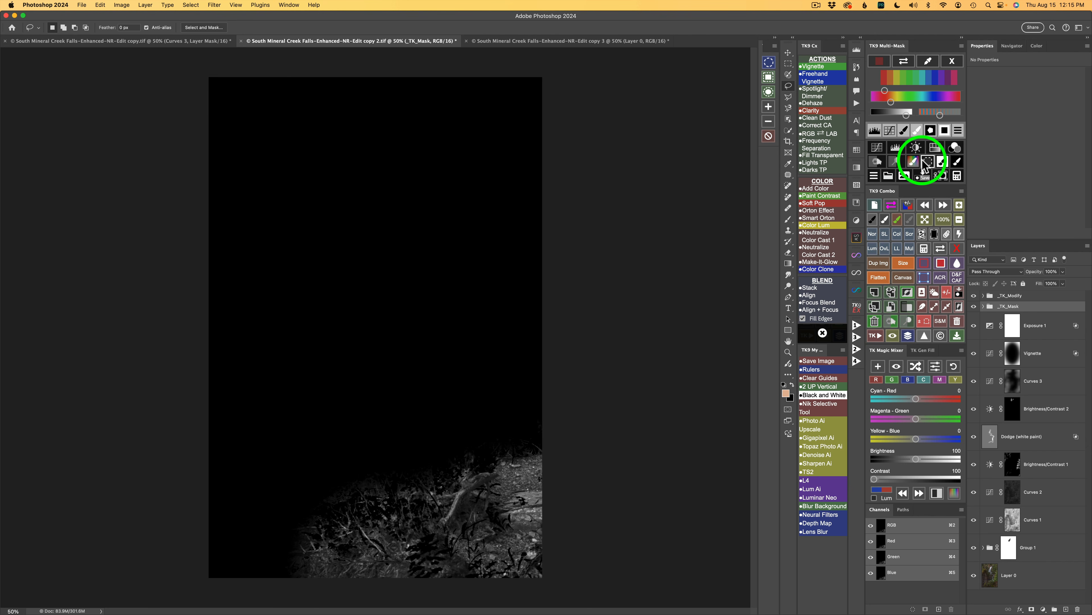
Apply the mask to a new Hue/Saturation adjustment layer and set its saturation to -81.
{"action": "left_click", "coordinate": [938, 150]}
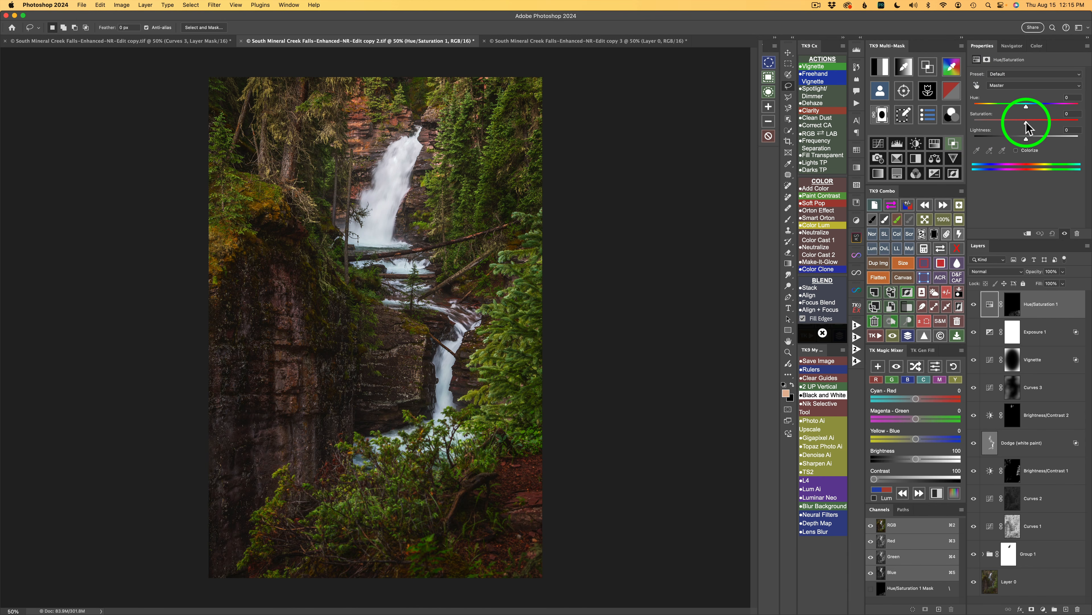
{"action": "left_click_drag", "start_coordinate": [1027, 122], "coordinate": [984, 119]}
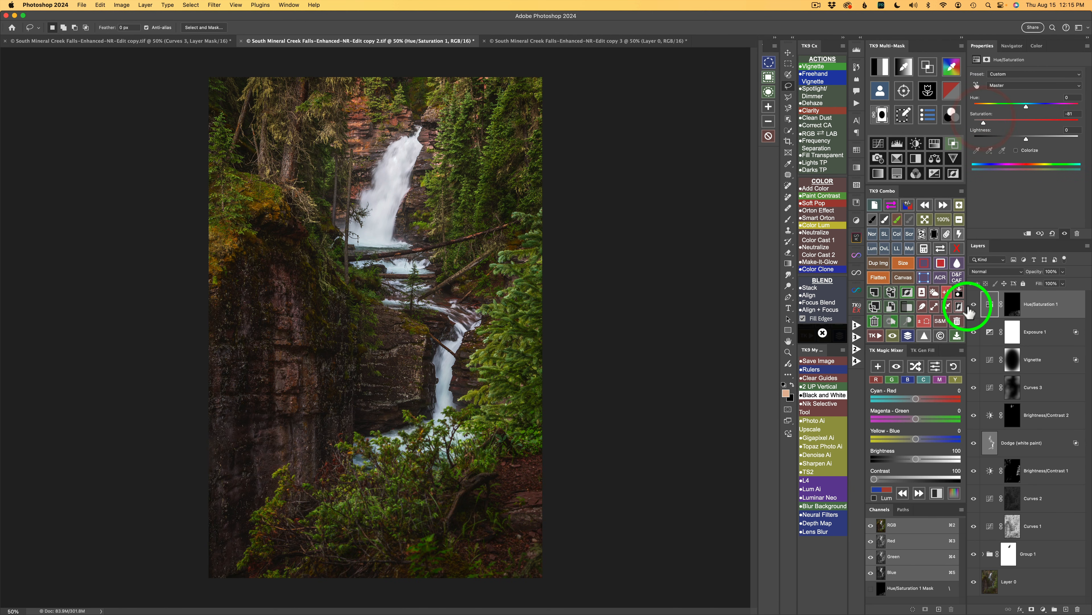
Compare the photo with the Hue/Saturation desaturation layer hidden and shown.
{"action": "left_click", "coordinate": [974, 304]}
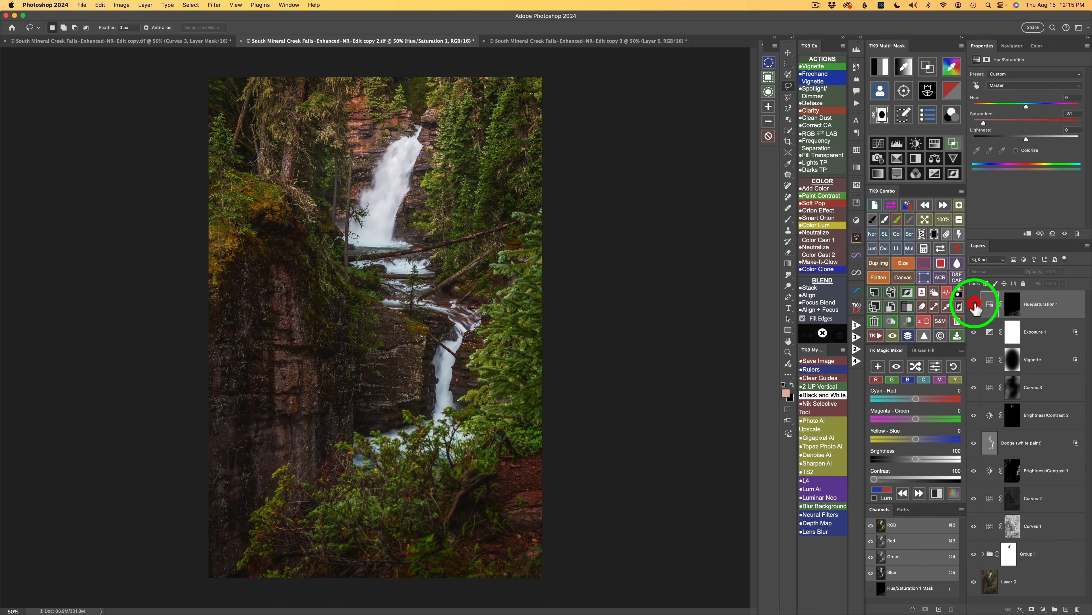
{"action": "left_click", "coordinate": [975, 304]}
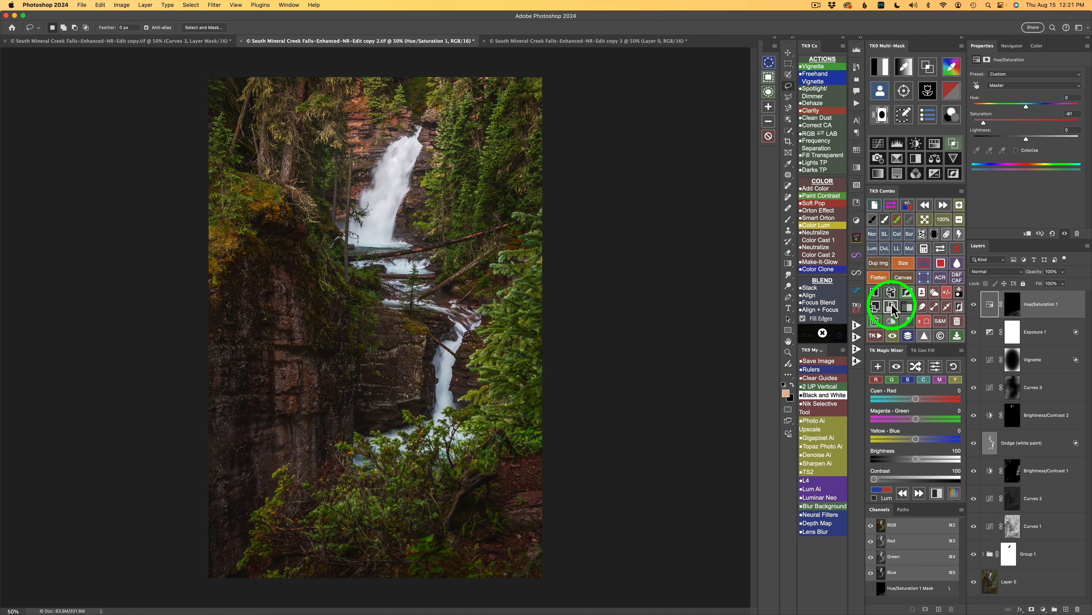
Merge all visible layers into a new smart object on top and apply a Camera Raw filter with Texture +73 and Clarity +34.
{"action": "left_click", "coordinate": [892, 306]}
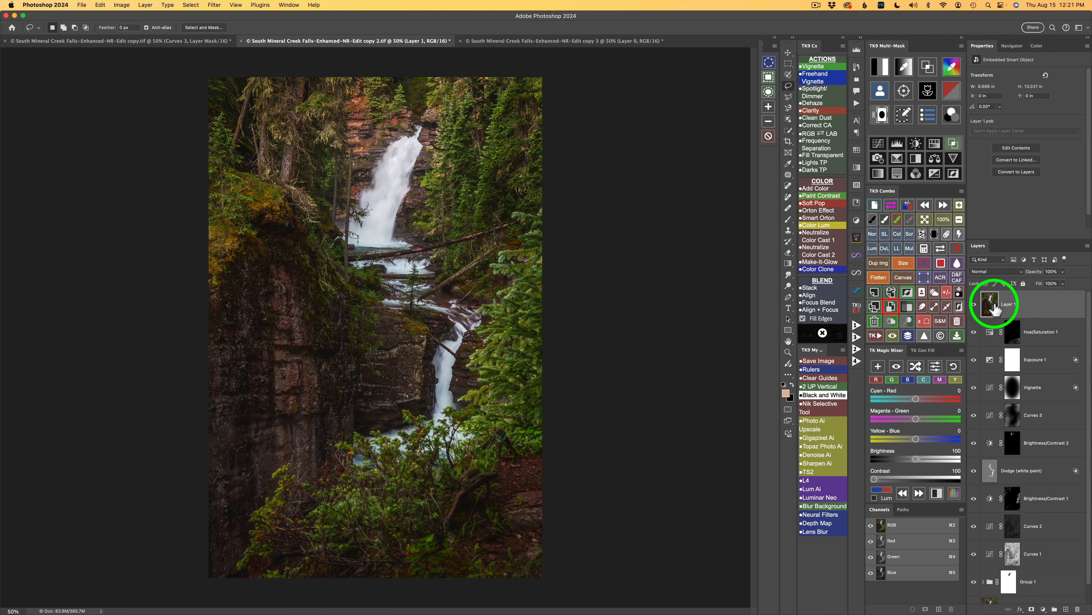
{"action": "left_click", "coordinate": [940, 277]}
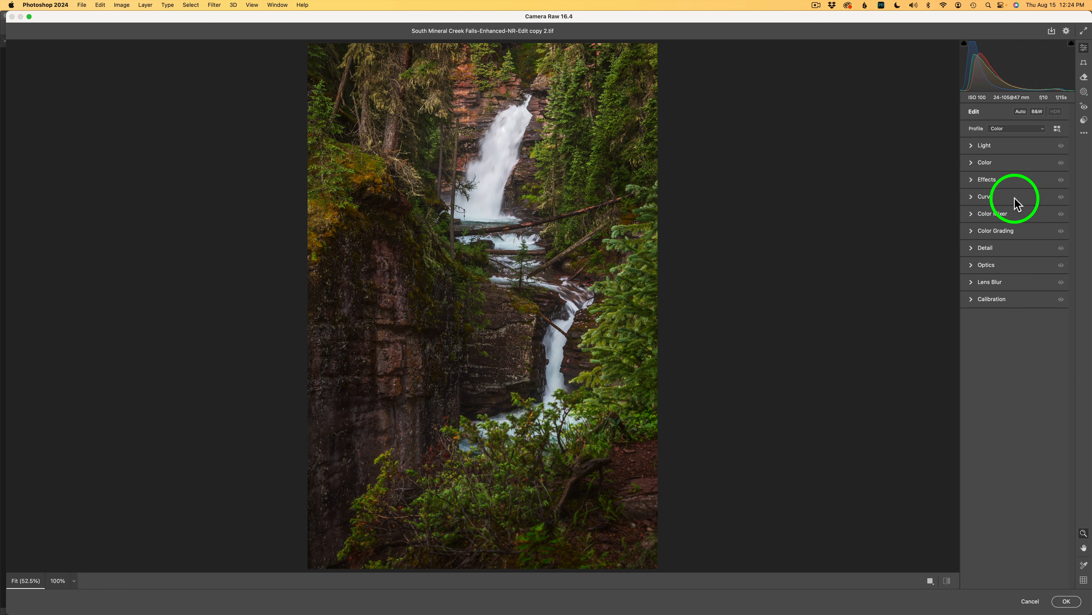
{"action": "left_click", "coordinate": [985, 180]}
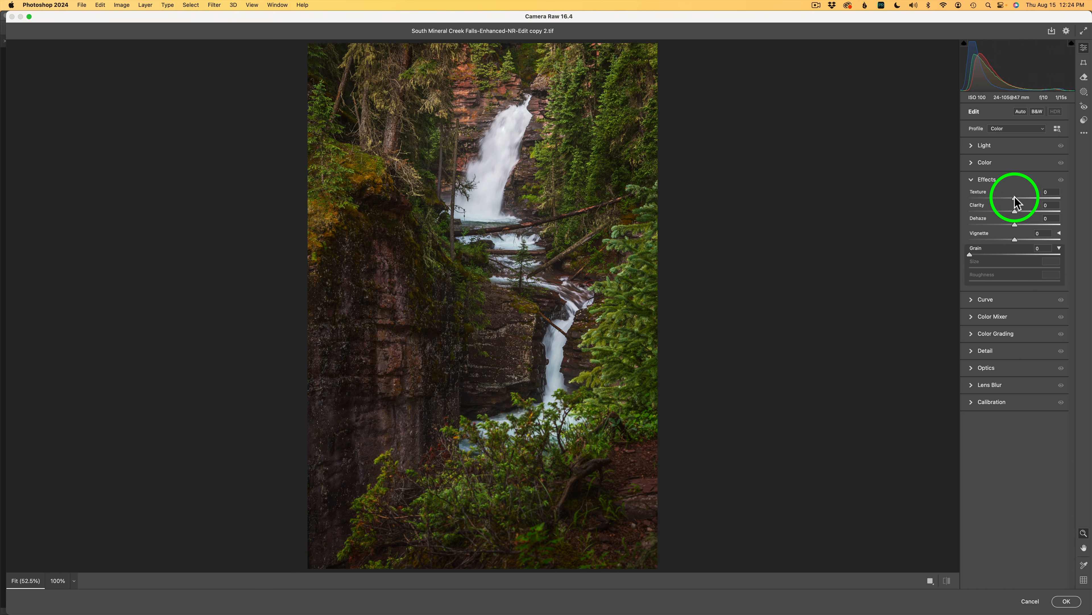
{"action": "left_click_drag", "start_coordinate": [1016, 199], "coordinate": [1049, 201]}
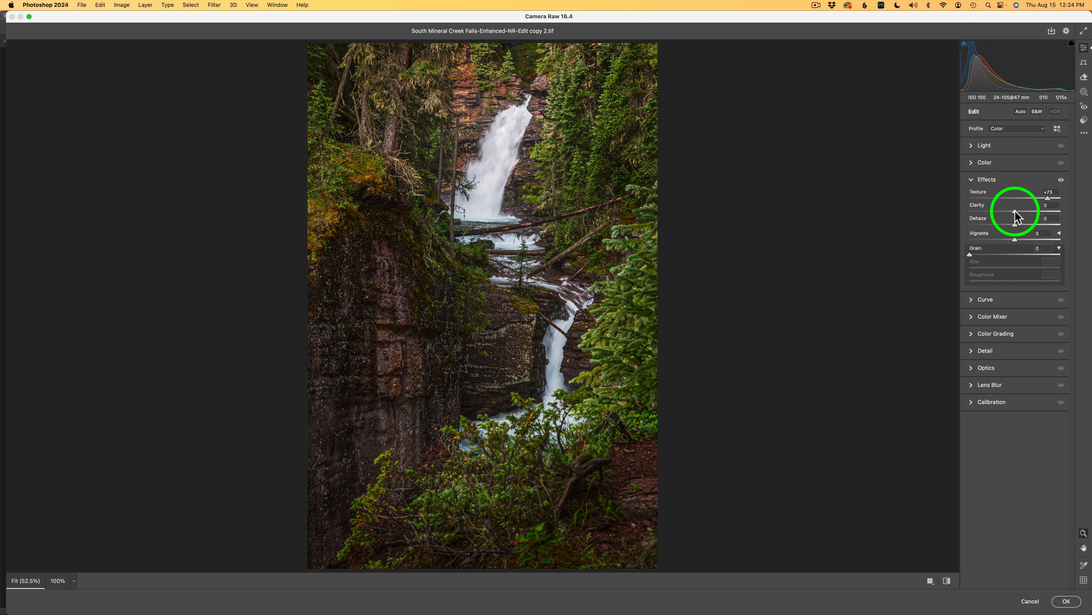
{"action": "left_click_drag", "start_coordinate": [1015, 212], "coordinate": [1030, 211]}
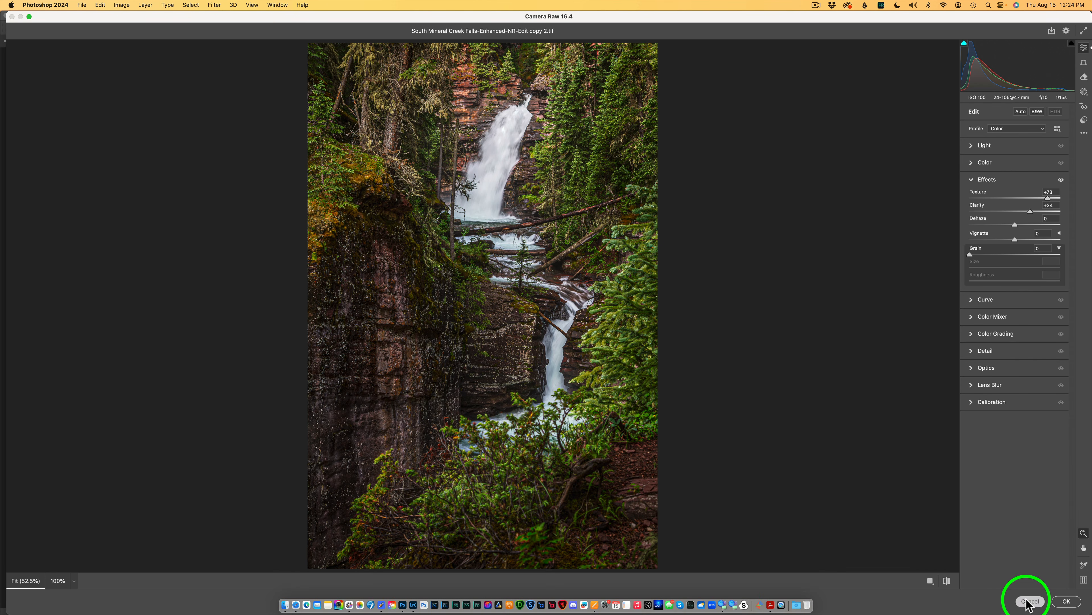
{"action": "left_click", "coordinate": [1067, 601]}
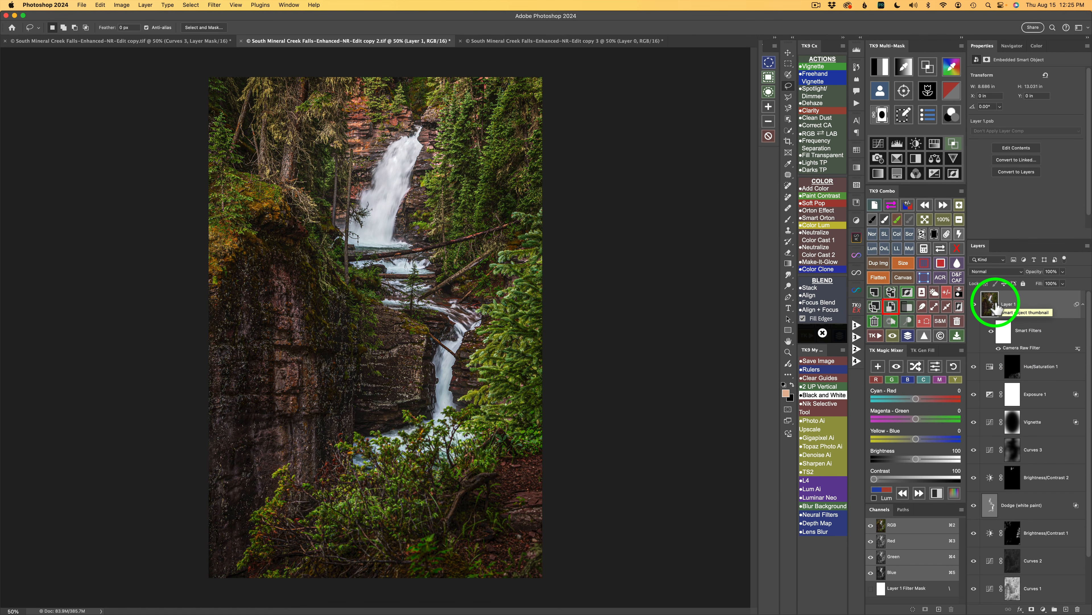
Add a black mask to the Camera Raw smart object layer and paint white over the upper and lower waterfall.
{"action": "left_click", "coordinate": [935, 238]}
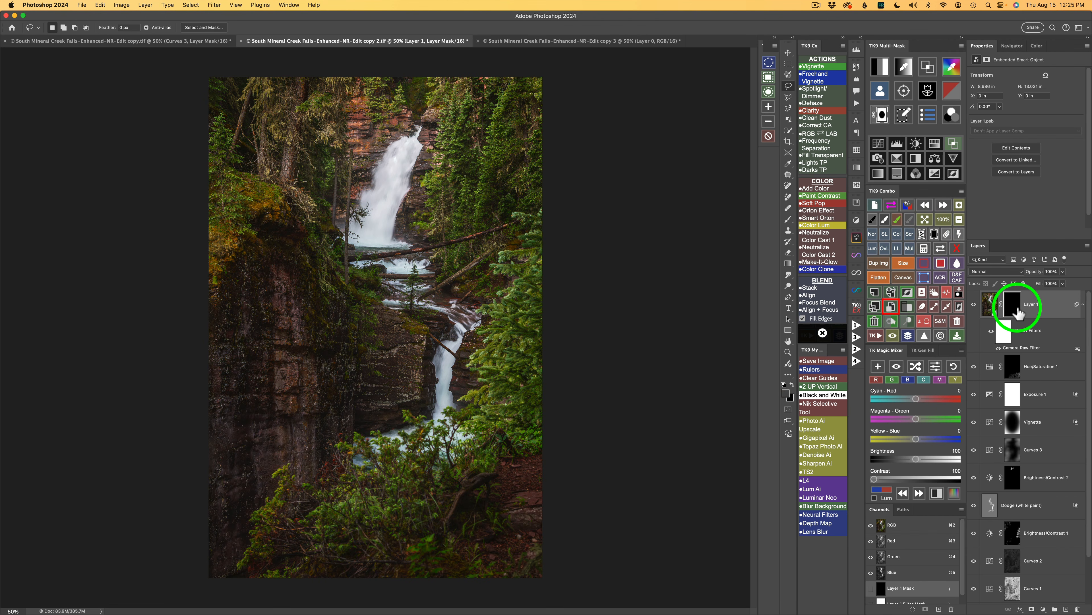
{"action": "left_click", "coordinate": [885, 220]}
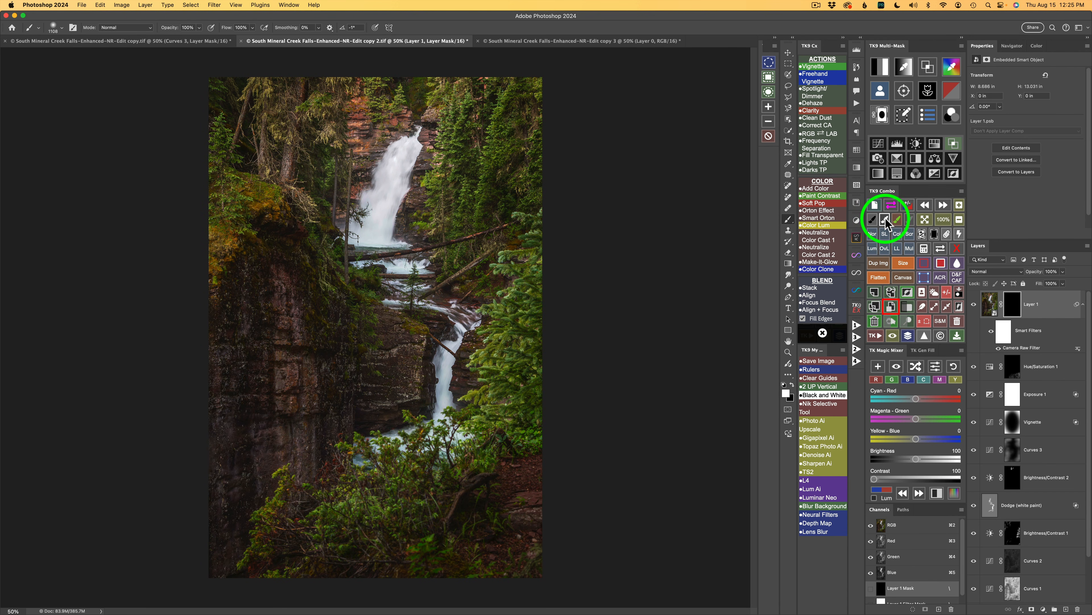
{"action": "left_click_drag", "start_coordinate": [410, 150], "coordinate": [322, 149], "text": "ctrl+alt"}
{"action": "mouse_move", "coordinate": [410, 147]}
{"action": "left_mouse_down", "text": "ctrl+alt"}
{"action": "mouse_move", "coordinate": [382, 233]}
{"action": "mouse_move", "coordinate": [394, 200]}
{"action": "mouse_move", "coordinate": [380, 230]}
{"action": "mouse_move", "coordinate": [358, 232]}
{"action": "mouse_move", "coordinate": [387, 220]}
{"action": "mouse_move", "coordinate": [371, 200]}
{"action": "mouse_move", "coordinate": [382, 223]}
{"action": "mouse_move", "coordinate": [374, 260]}
{"action": "mouse_move", "coordinate": [418, 264]}
{"action": "mouse_move", "coordinate": [395, 268]}
{"action": "mouse_move", "coordinate": [456, 290]}
{"action": "mouse_move", "coordinate": [426, 274]}
{"action": "mouse_move", "coordinate": [424, 284]}
{"action": "mouse_move", "coordinate": [395, 284]}
{"action": "mouse_move", "coordinate": [424, 283]}
{"action": "mouse_move", "coordinate": [388, 302]}
{"action": "mouse_move", "coordinate": [468, 314]}
{"action": "mouse_move", "coordinate": [441, 380]}
{"action": "mouse_move", "coordinate": [439, 365]}
{"action": "mouse_move", "coordinate": [446, 406]}
{"action": "mouse_move", "coordinate": [440, 390]}
{"action": "mouse_move", "coordinate": [434, 415]}
{"action": "mouse_move", "coordinate": [358, 456]}
{"action": "mouse_move", "coordinate": [395, 439]}
{"action": "mouse_move", "coordinate": [437, 364]}
{"action": "mouse_move", "coordinate": [449, 404]}
{"action": "left_mouse_up", "text": "ctrl+alt"}
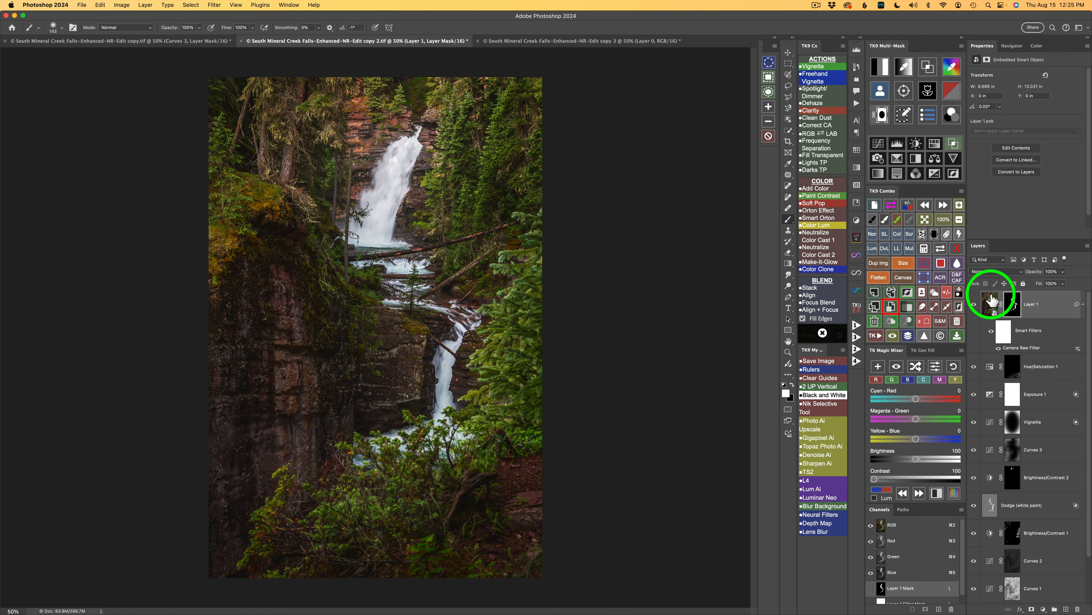
Compare the photo with and without the waterfall texture layer, and then with all edits above the base image hidden and shown.
{"action": "left_click", "coordinate": [974, 307]}
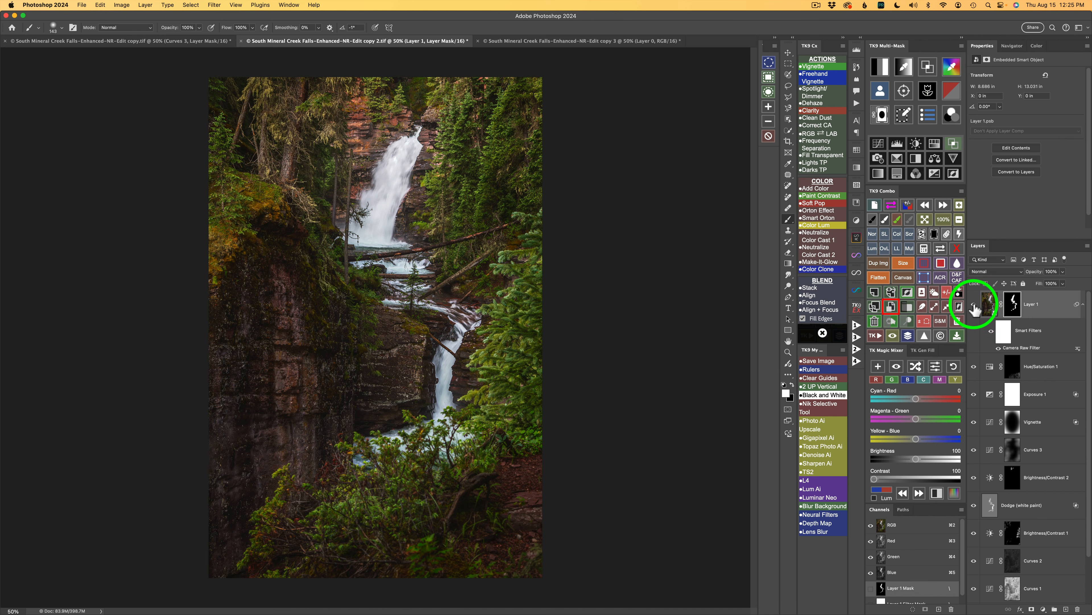
{"action": "left_click", "coordinate": [973, 307]}
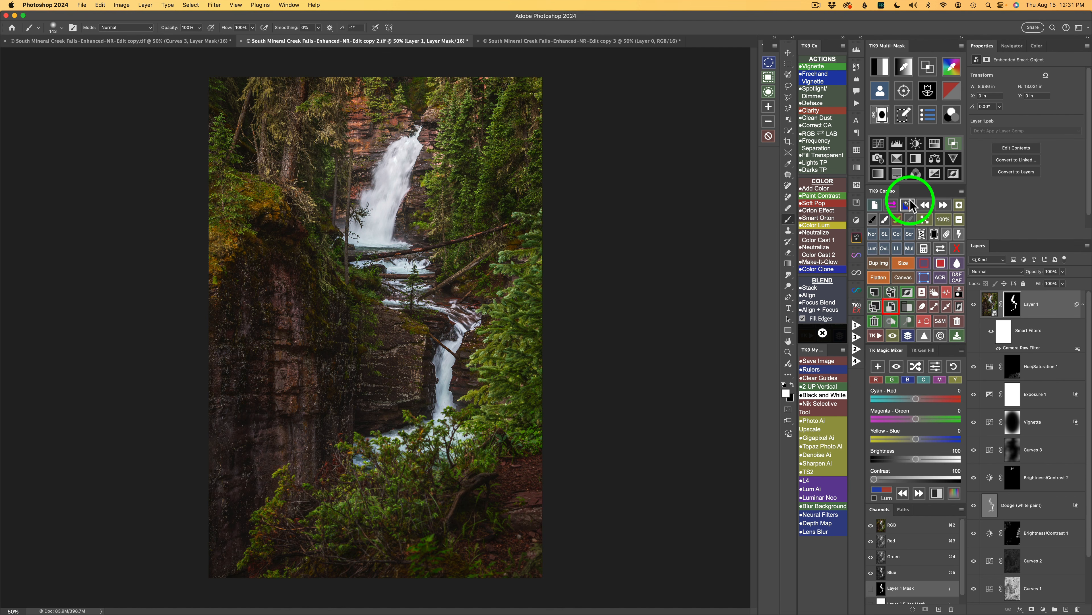
{"action": "left_click", "coordinate": [909, 337]}
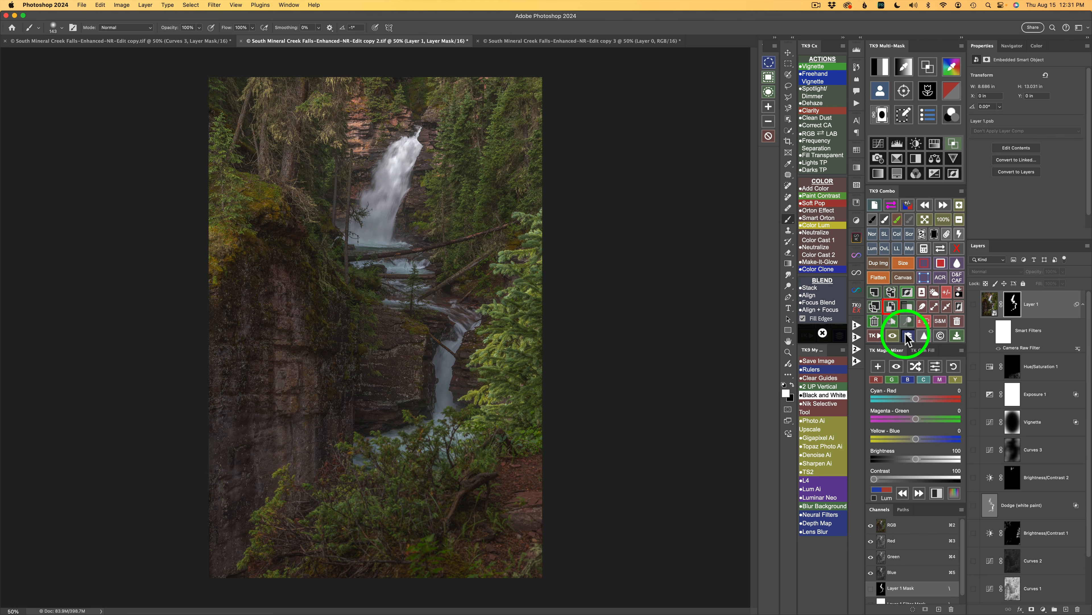
{"action": "left_click", "coordinate": [908, 337]}
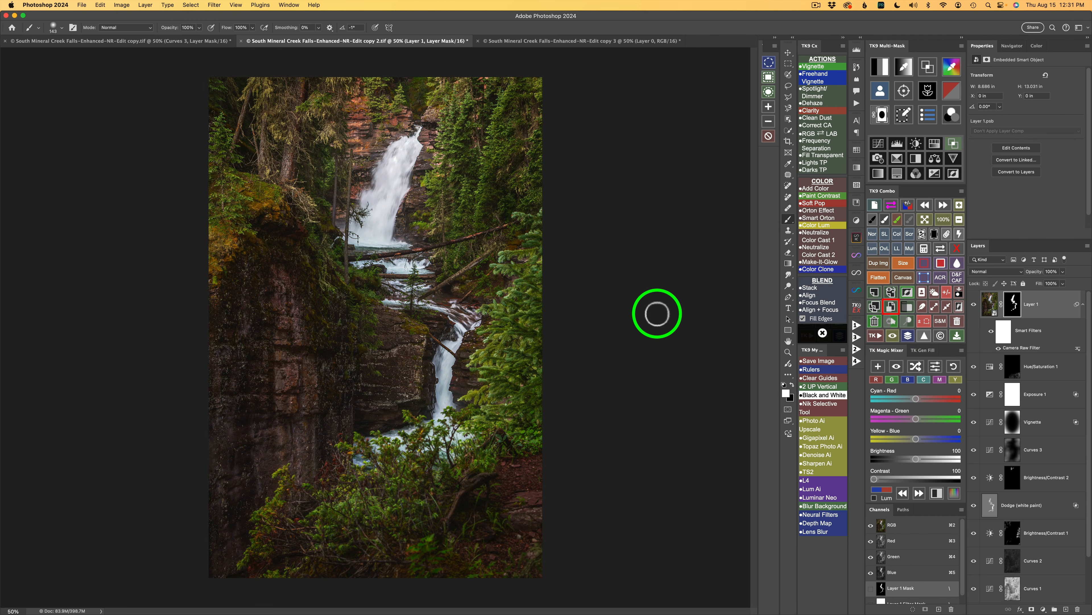